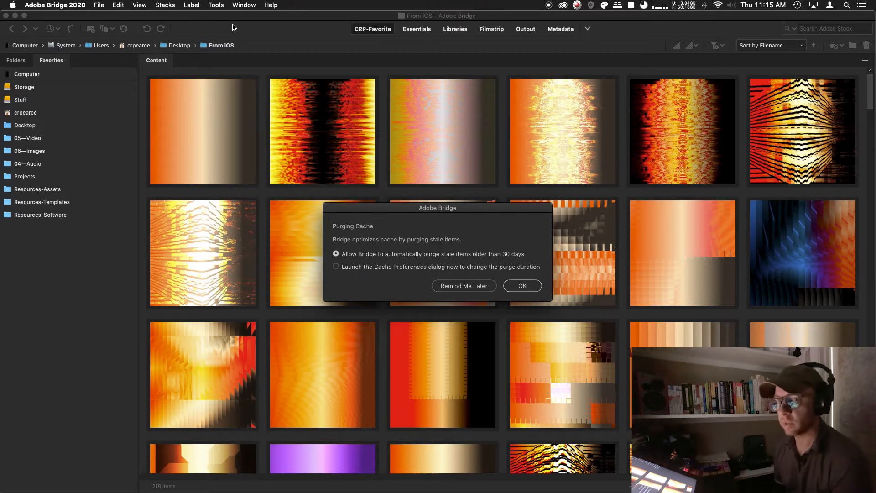
Allow automatic purging of stale cache items older than 30 days and resize the thumbnails to show five per row.
{"action": "key", "text": "Return"}
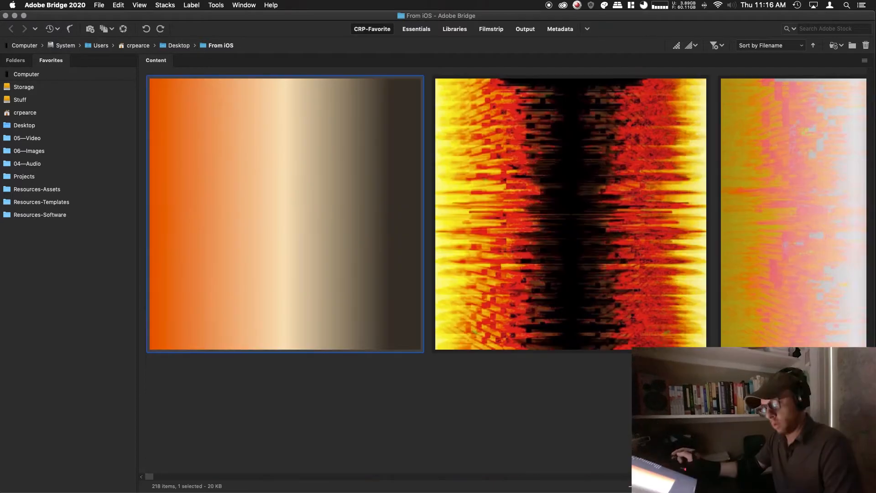
{"action": "left_click_drag", "start_coordinate": [724, 486], "coordinate": [728, 486]}
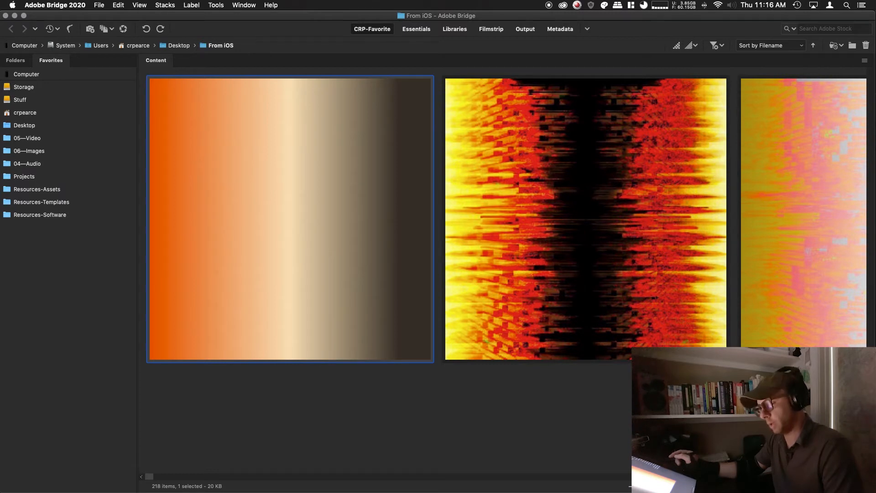
{"action": "left_click_drag", "start_coordinate": [728, 486], "coordinate": [701, 487]}
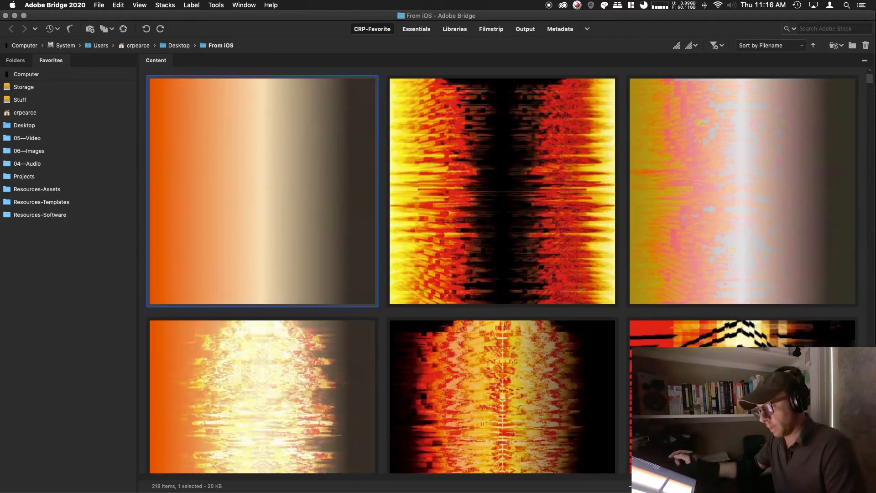
{"action": "key", "text": "super+minus"}
{"action": "key", "text": "super+minus"}
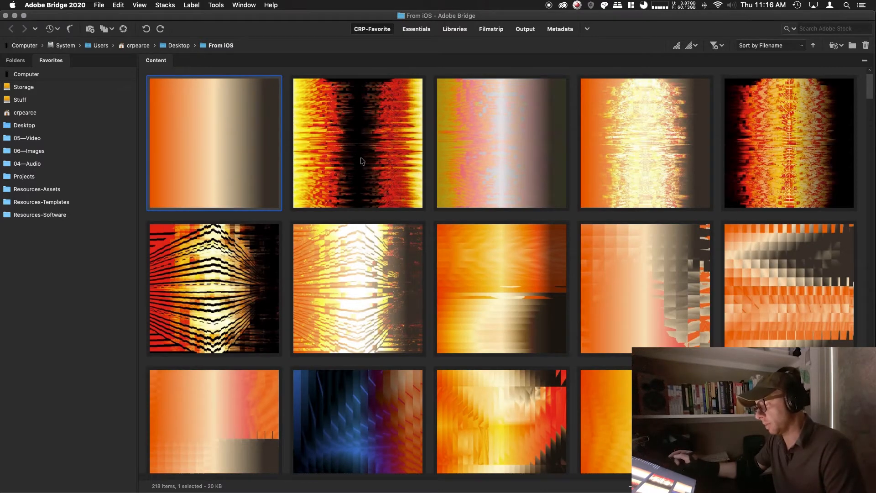
Examine the image thumbnails in the first two rows of the From iOS folder one by one.
{"action": "left_click", "coordinate": [359, 145]}
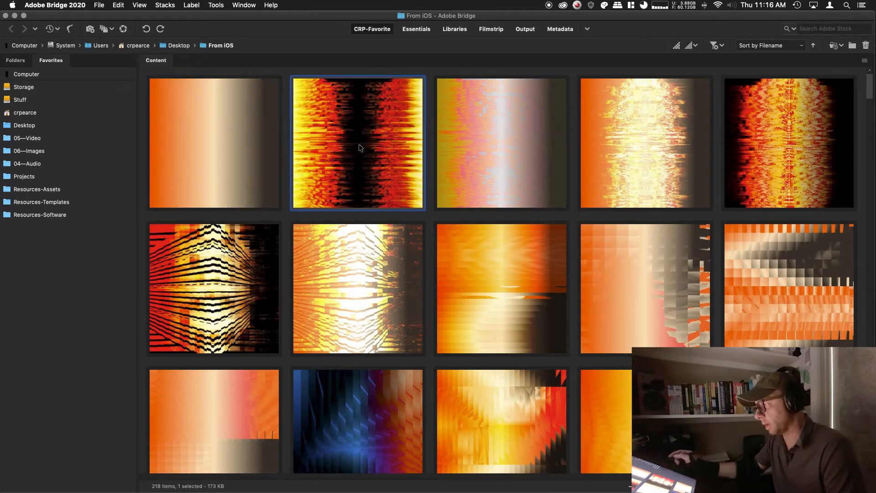
{"action": "left_click", "coordinate": [468, 145]}
{"action": "left_click", "coordinate": [610, 152]}
{"action": "left_click", "coordinate": [751, 139]}
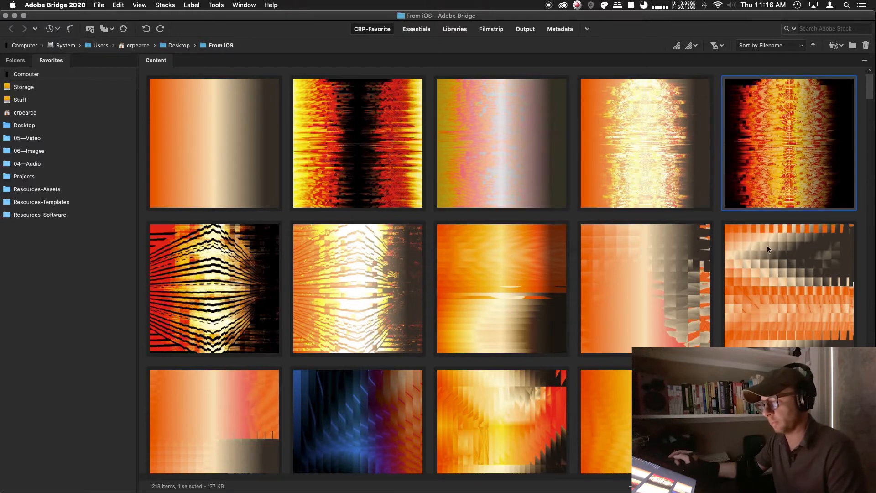
{"action": "left_click", "coordinate": [766, 245]}
{"action": "left_click", "coordinate": [673, 252]}
{"action": "left_click", "coordinate": [510, 278]}
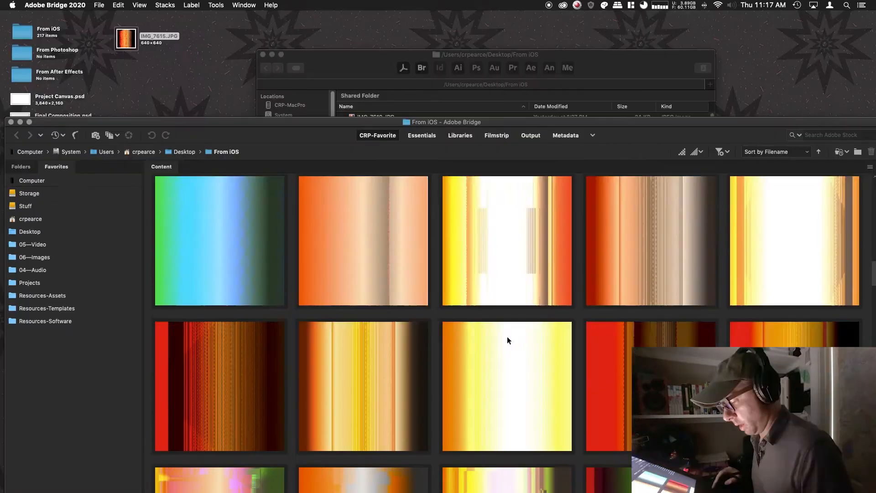
Move the dark amber image IMG_7691.JPG and the image IMG_7723.JPG from the From iOS folder onto the desktop.
{"action": "scroll", "coordinate": [507, 336], "scroll_direction": "down", "scroll_amount": 5}
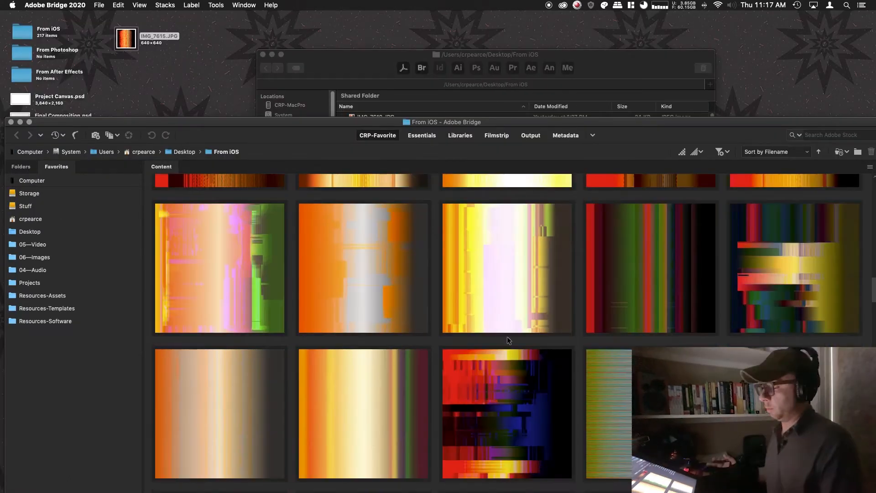
{"action": "scroll", "coordinate": [507, 339], "scroll_direction": "down", "scroll_amount": 5}
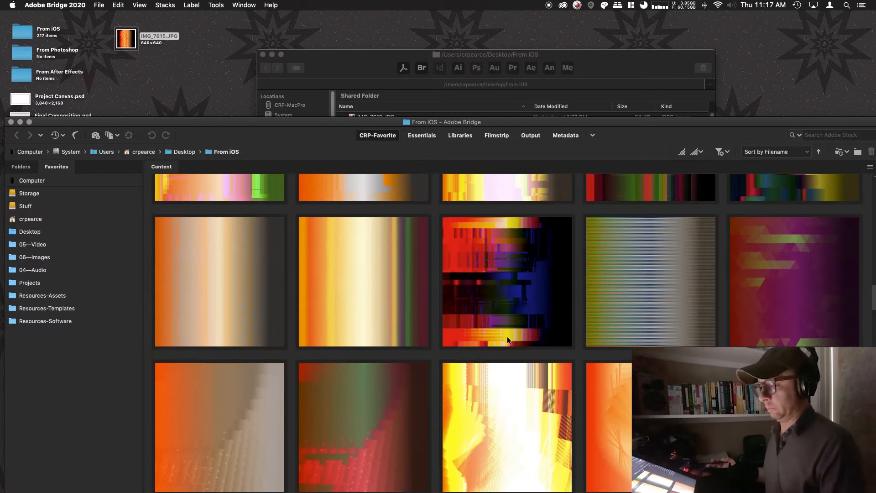
{"action": "scroll", "coordinate": [508, 340], "scroll_direction": "down", "scroll_amount": 5}
{"action": "scroll", "coordinate": [507, 336], "scroll_direction": "down", "scroll_amount": 3}
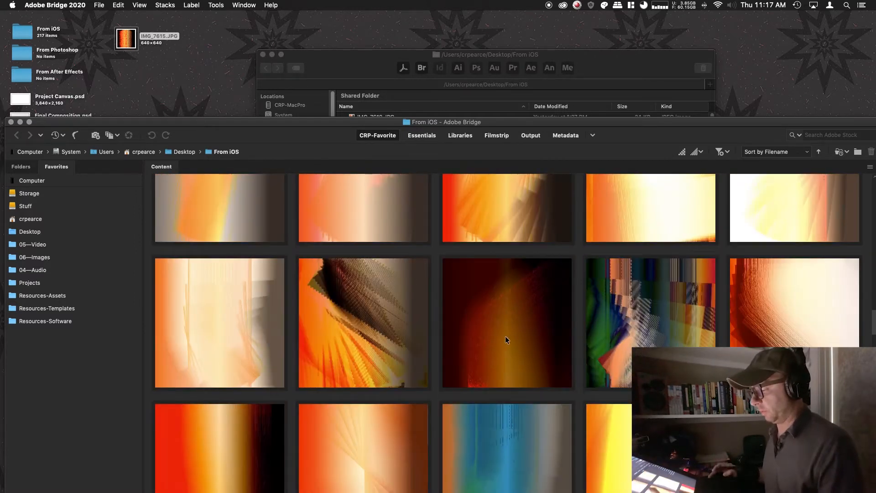
{"action": "left_click", "coordinate": [528, 332]}
{"action": "left_click_drag", "start_coordinate": [524, 337], "coordinate": [126, 67]}
{"action": "left_click_drag", "start_coordinate": [511, 285], "coordinate": [195, 39]}
Move the images IMG_7735.JPG, IMG_7750.JPG and IMG_7787.JPG from the From iOS folder onto the desktop.
{"action": "scroll", "coordinate": [593, 370], "scroll_direction": "down", "scroll_amount": 10}
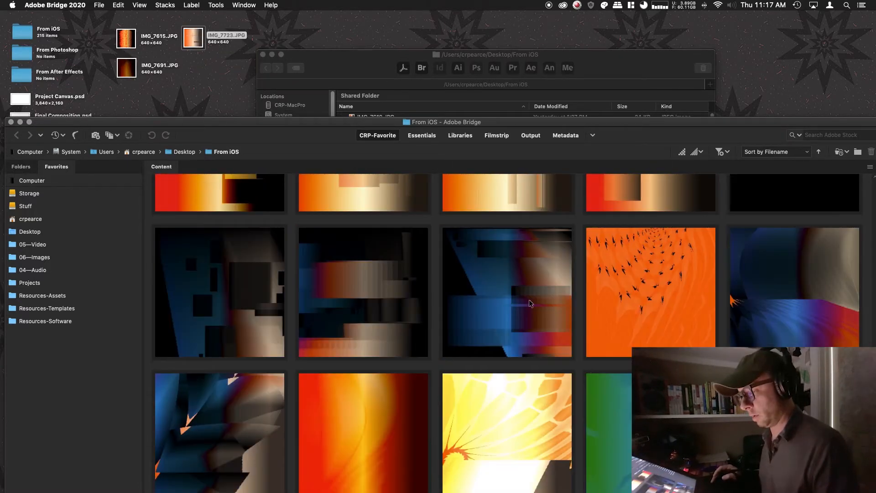
{"action": "left_click", "coordinate": [622, 296]}
{"action": "left_click_drag", "start_coordinate": [622, 296], "coordinate": [195, 68]}
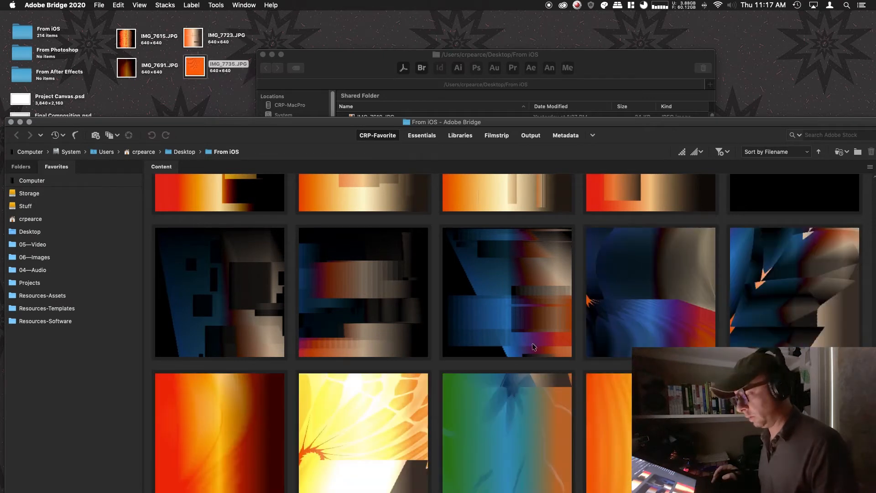
{"action": "scroll", "coordinate": [417, 307], "scroll_direction": "down", "scroll_amount": 7}
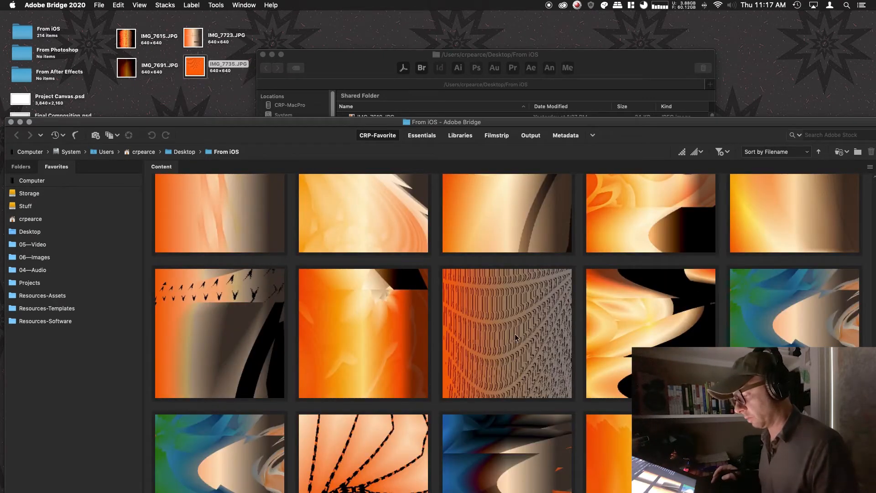
{"action": "left_click_drag", "start_coordinate": [515, 337], "coordinate": [137, 78]}
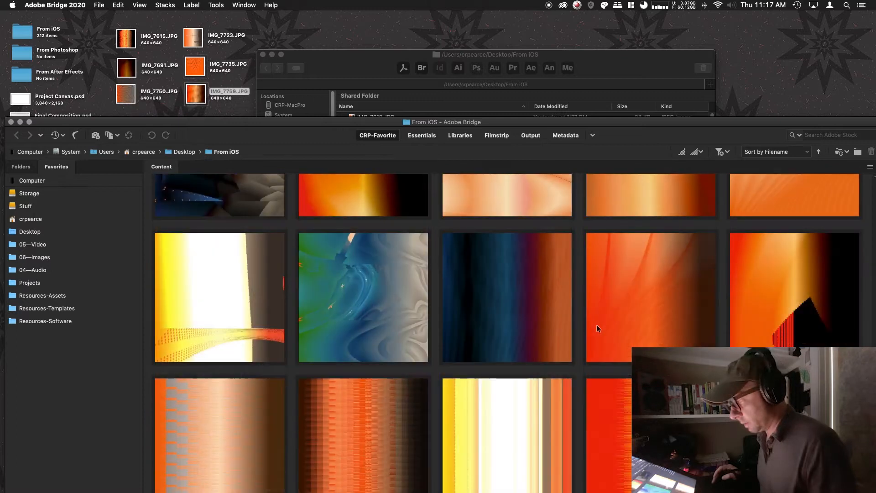
{"action": "left_click", "coordinate": [497, 286]}
{"action": "mouse_move", "coordinate": [509, 300]}
{"action": "left_mouse_down"}
{"action": "mouse_move", "coordinate": [321, 141]}
{"action": "mouse_move", "coordinate": [269, 36]}
{"action": "left_mouse_up"}
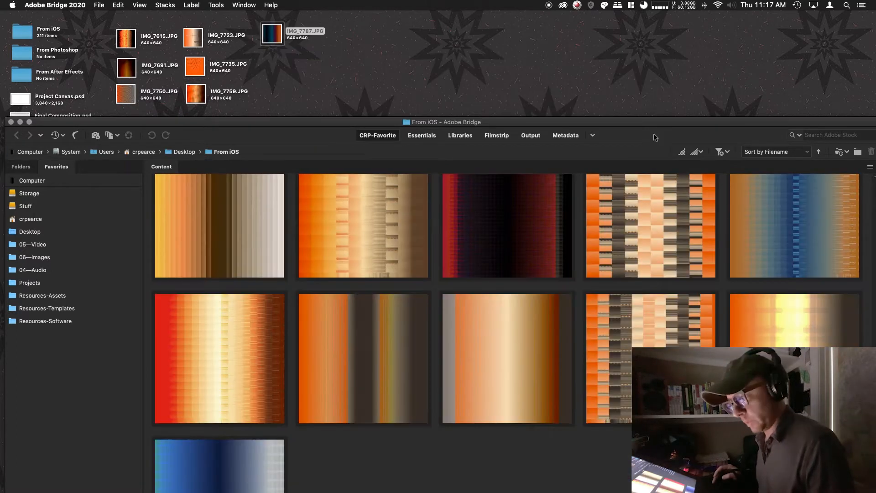
Reposition the Bridge window just below the first row of desktop icons and move the dark striped image IMG_7808.JPG onto the desktop.
{"action": "left_click_drag", "start_coordinate": [639, 118], "coordinate": [634, 9]}
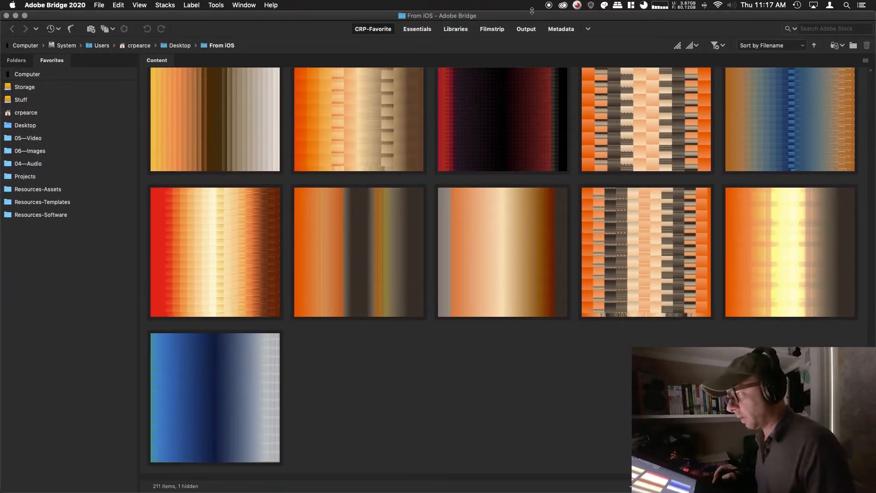
{"action": "left_click_drag", "start_coordinate": [533, 17], "coordinate": [533, 60]}
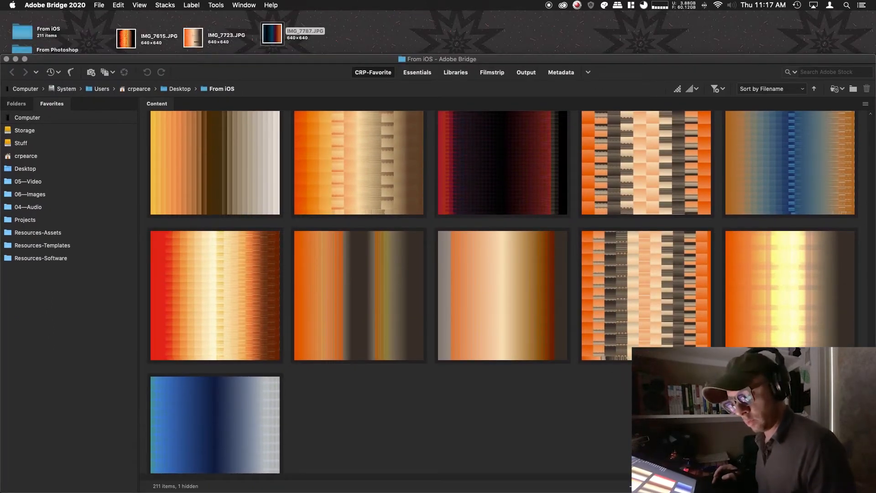
{"action": "scroll", "coordinate": [502, 292], "scroll_direction": "up", "scroll_amount": 9}
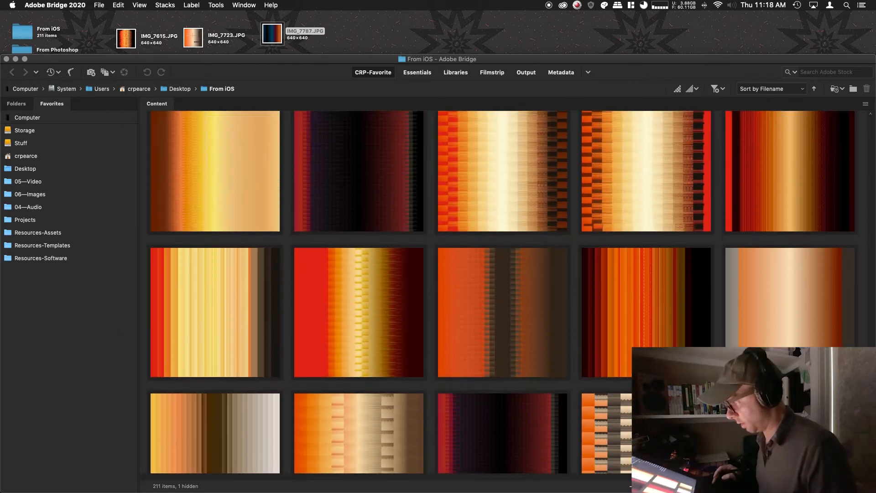
{"action": "scroll", "coordinate": [501, 291], "scroll_direction": "up", "scroll_amount": 5}
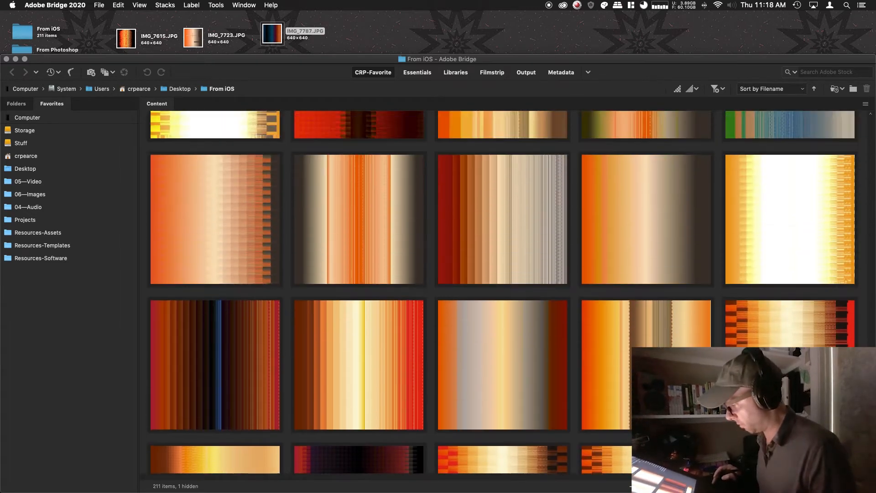
{"action": "left_click_drag", "start_coordinate": [223, 355], "coordinate": [344, 31]}
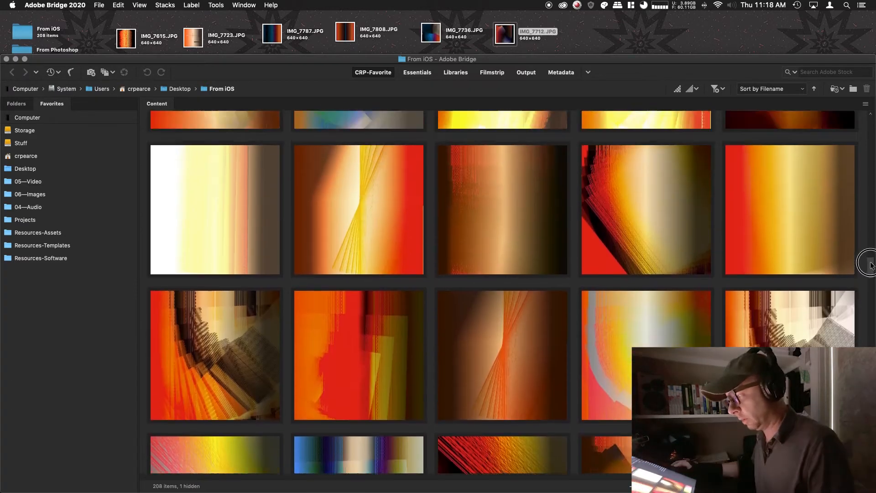
Move the blue and orange image IMG_7622.JPG from the From iOS folder onto the desktop beside the other picks.
{"action": "left_click_drag", "start_coordinate": [870, 263], "coordinate": [862, 241]}
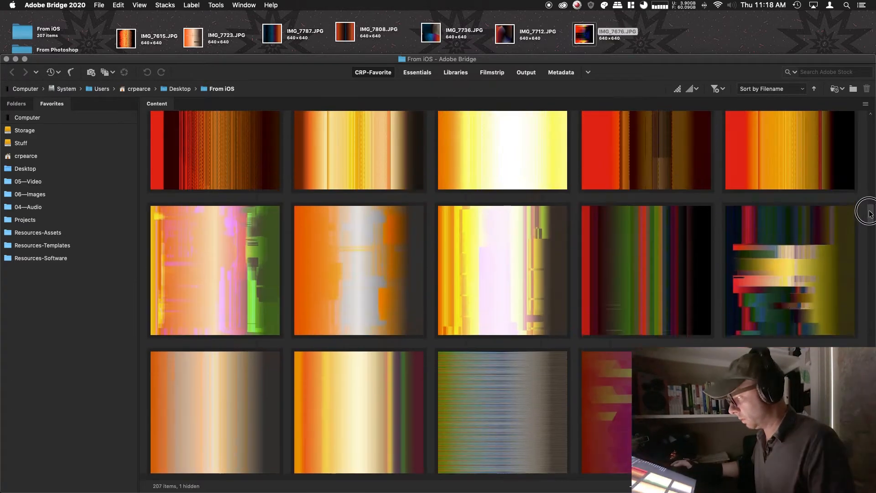
{"action": "left_click_drag", "start_coordinate": [869, 214], "coordinate": [832, 136]}
{"action": "left_click_drag", "start_coordinate": [253, 329], "coordinate": [674, 30]}
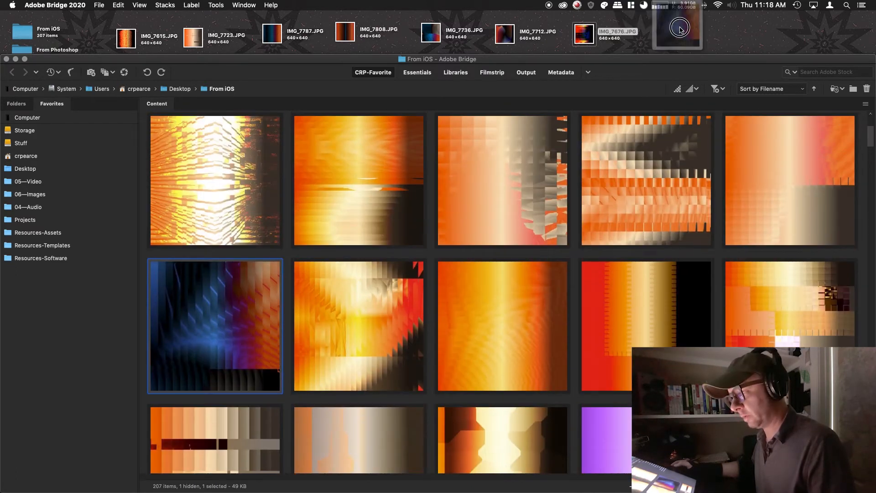
{"action": "left_click_drag", "start_coordinate": [869, 143], "coordinate": [863, 127]}
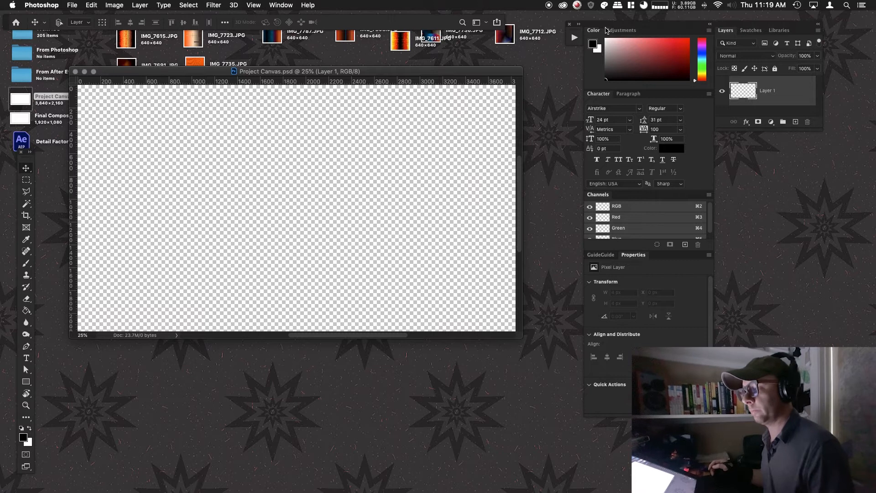
In Photoshop, move the panels clear of the desktop images, preview IMG_7622.JPG and place it into Project Canvas.psd.
{"action": "left_click_drag", "start_coordinate": [607, 25], "coordinate": [641, 61]}
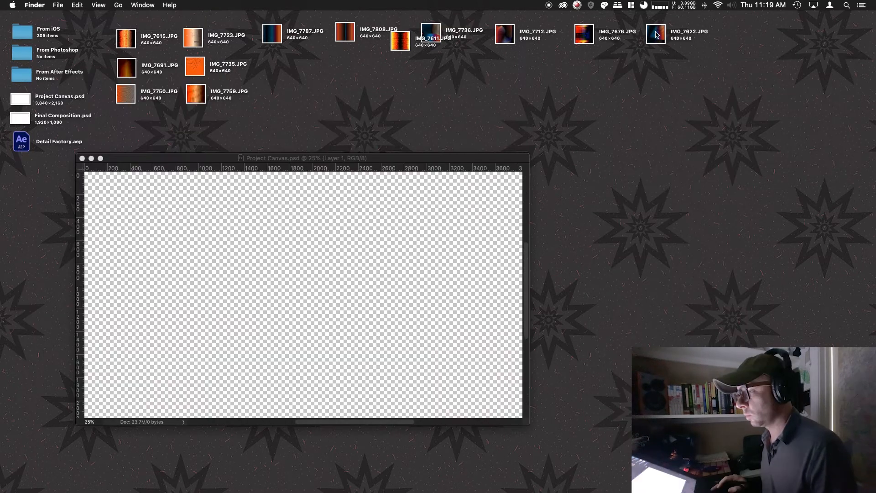
{"action": "left_click", "coordinate": [657, 43]}
{"action": "key", "text": "space"}
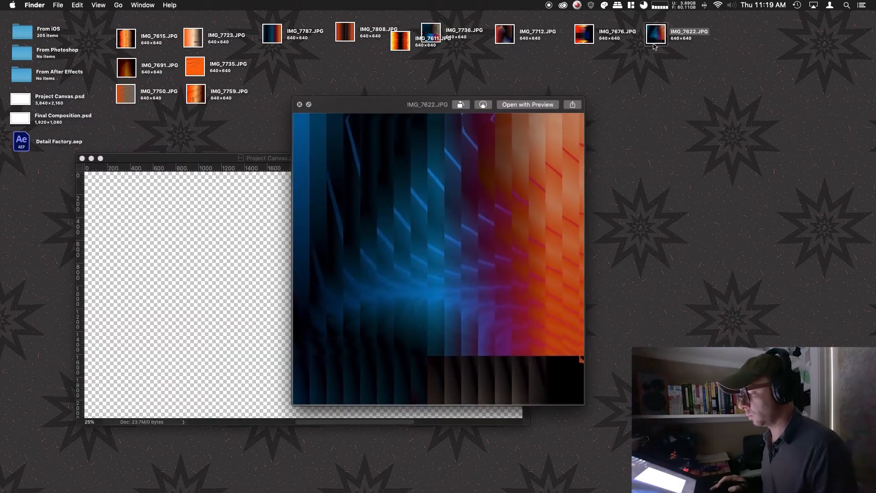
{"action": "key", "text": "space"}
{"action": "left_click_drag", "start_coordinate": [657, 43], "coordinate": [292, 256]}
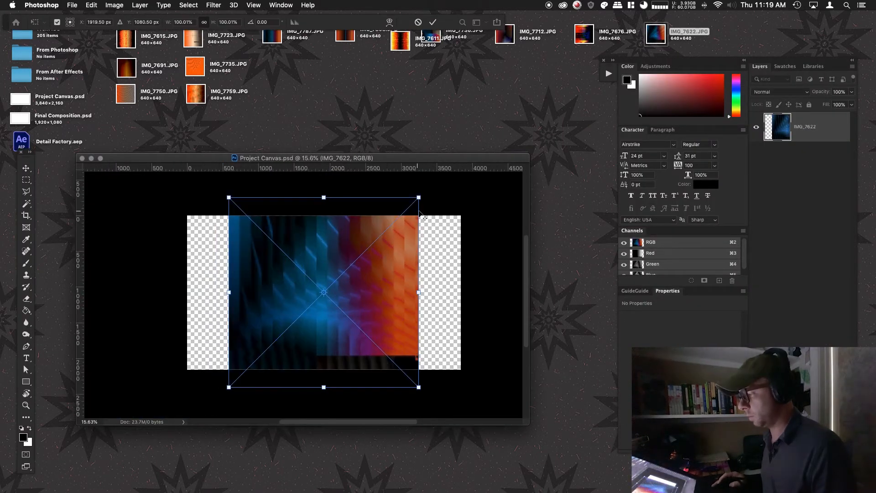
Scale the placed IMG_7622 image down to about 2187 px square and position it against the canvas's right edge.
{"action": "left_click_drag", "start_coordinate": [418, 198], "coordinate": [402, 214]}
{"action": "left_click_drag", "start_coordinate": [346, 333], "coordinate": [405, 333]}
{"action": "key", "text": "Return"}
{"action": "left_click_drag", "start_coordinate": [431, 37], "coordinate": [431, 37]}
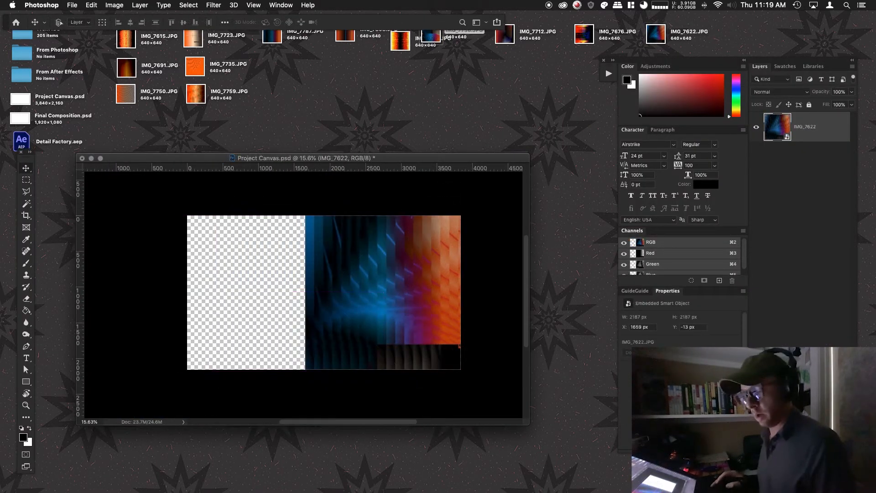
Scale the IMG_7622 layer to 81.41% and move it to the left half, with its right edge at the vertical center guide.
{"action": "left_click", "coordinate": [637, 293]}
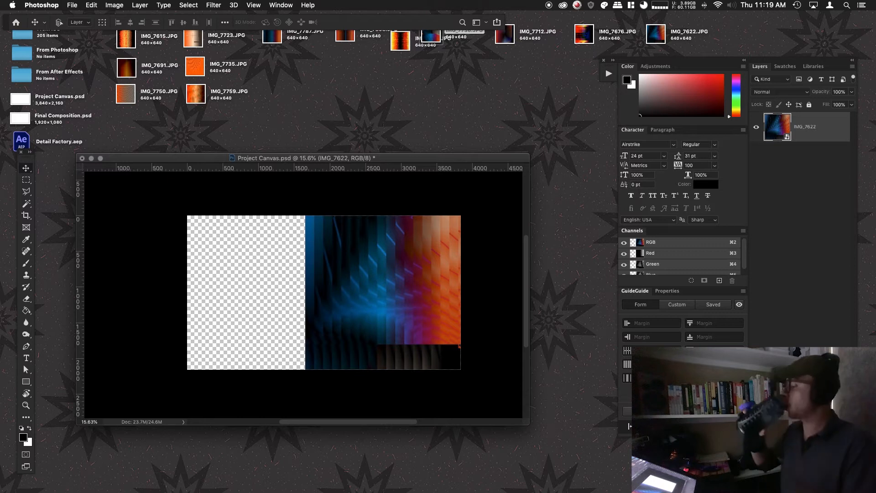
{"action": "key", "text": "super+t"}
{"action": "left_click_drag", "start_coordinate": [457, 211], "coordinate": [455, 205]}
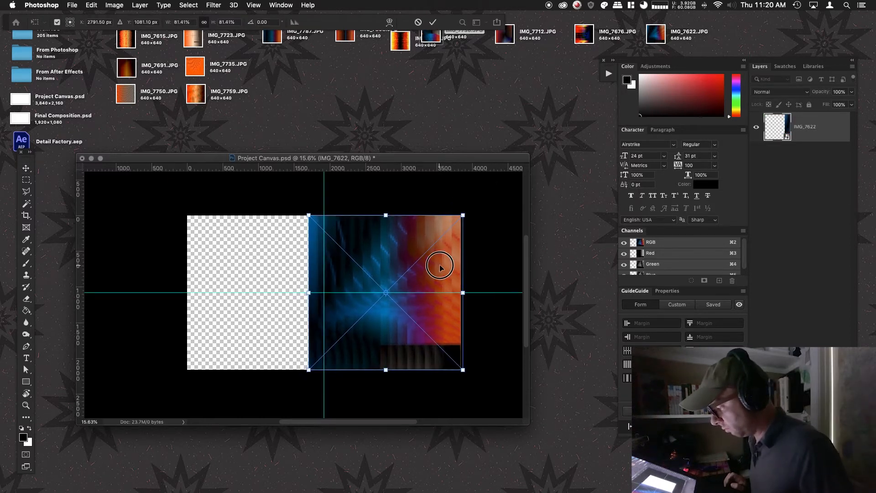
{"action": "left_click_drag", "start_coordinate": [440, 261], "coordinate": [302, 268]}
{"action": "key", "text": "Return"}
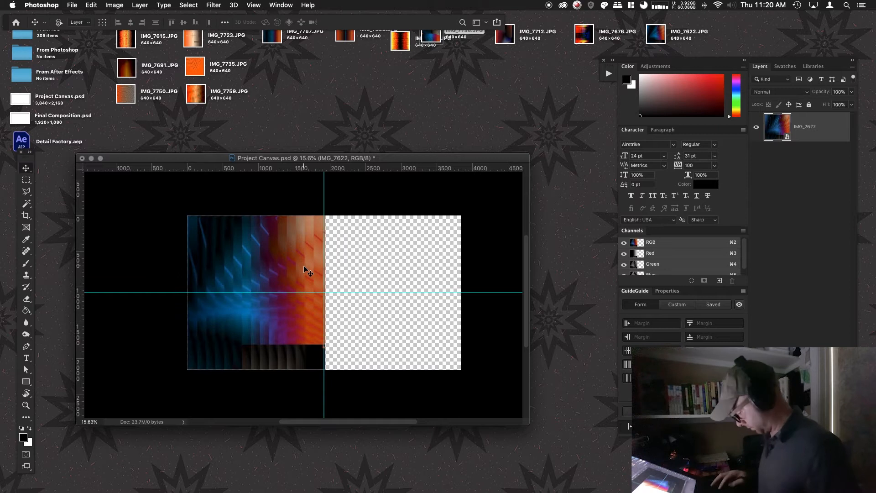
Narrow the IMG_7622 layer to 72.90% width to fill the canvas's left half, and inspect its edge at the center guide.
{"action": "key", "text": "super+t"}
{"action": "left_click_drag", "start_coordinate": [170, 292], "coordinate": [186, 288]}
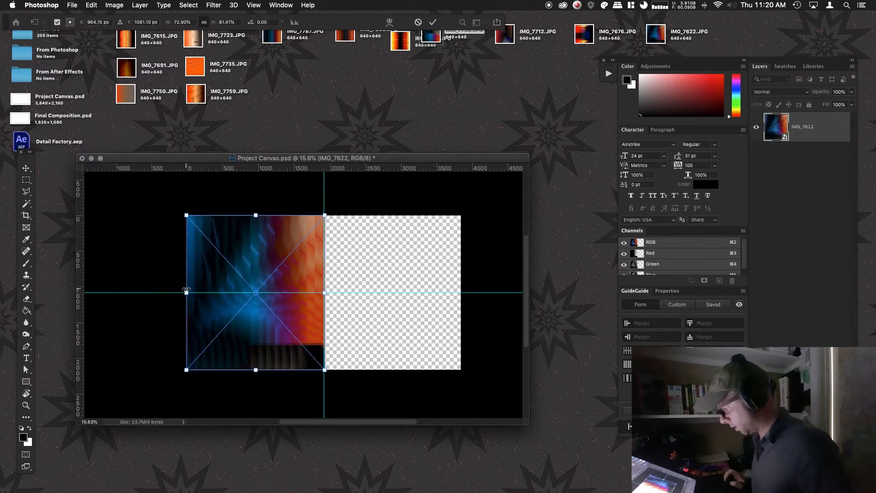
{"action": "scroll", "coordinate": [325, 280], "scroll_direction": "up", "scroll_amount": 10}
{"action": "key", "text": "Return"}
{"action": "key", "text": "super+semicolon"}
{"action": "key", "text": "super+semicolon"}
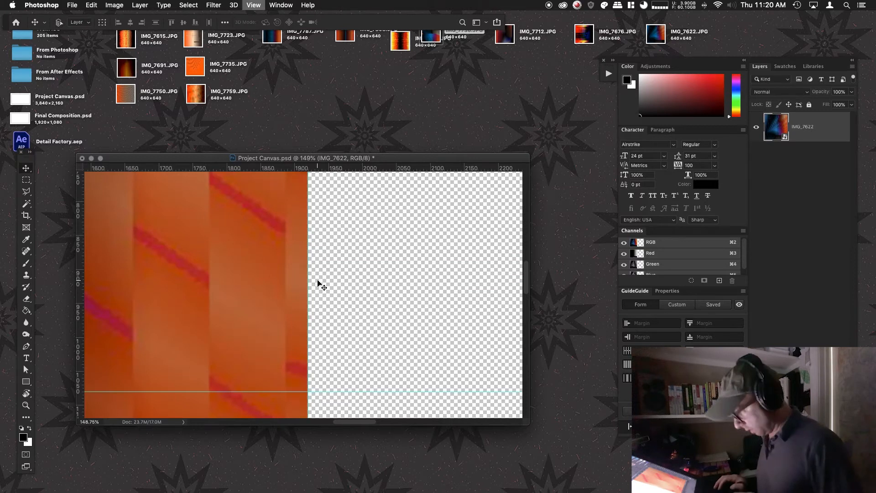
{"action": "scroll", "coordinate": [308, 338], "scroll_direction": "up", "scroll_amount": 7}
{"action": "scroll", "coordinate": [307, 338], "scroll_direction": "down", "scroll_amount": 15}
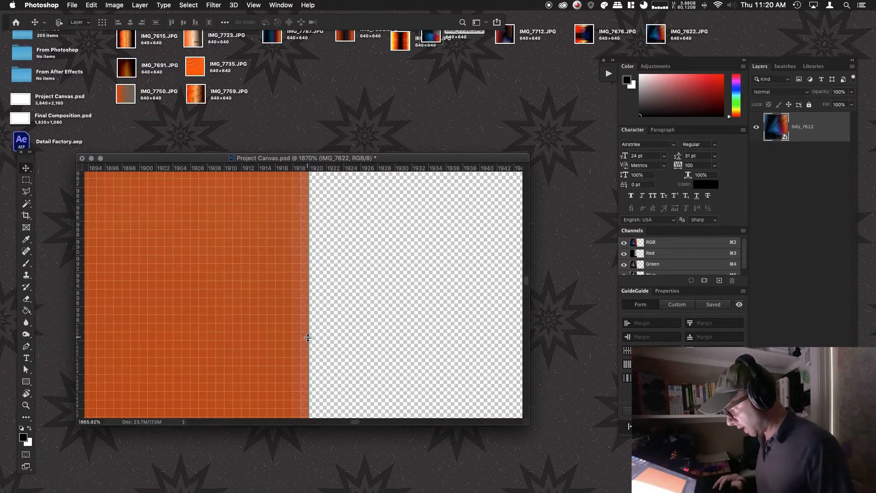
Duplicate the IMG_7622 layer onto the right half of the canvas and flip the copy horizontally.
{"action": "left_click_drag", "start_coordinate": [801, 132], "coordinate": [804, 142]}
{"action": "left_click_drag", "start_coordinate": [241, 336], "coordinate": [357, 340]}
{"action": "left_click", "coordinate": [91, 5]}
{"action": "mouse_move", "coordinate": [137, 217]}
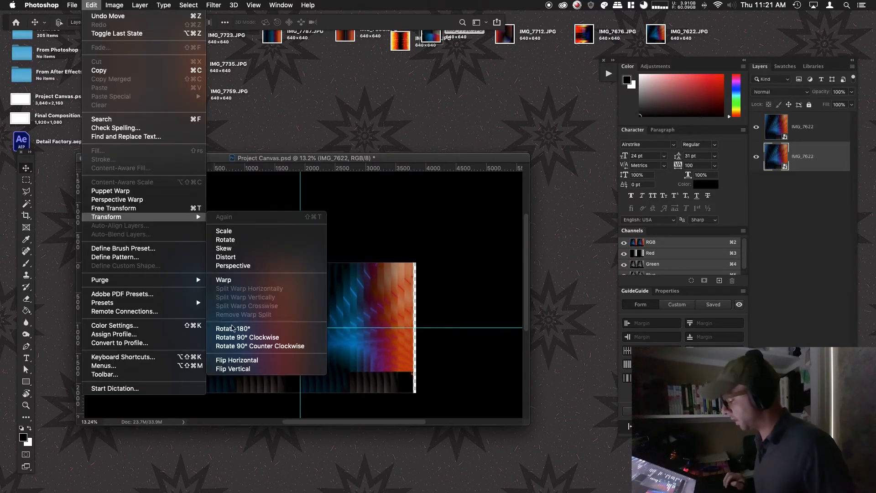
{"action": "left_click", "coordinate": [256, 360]}
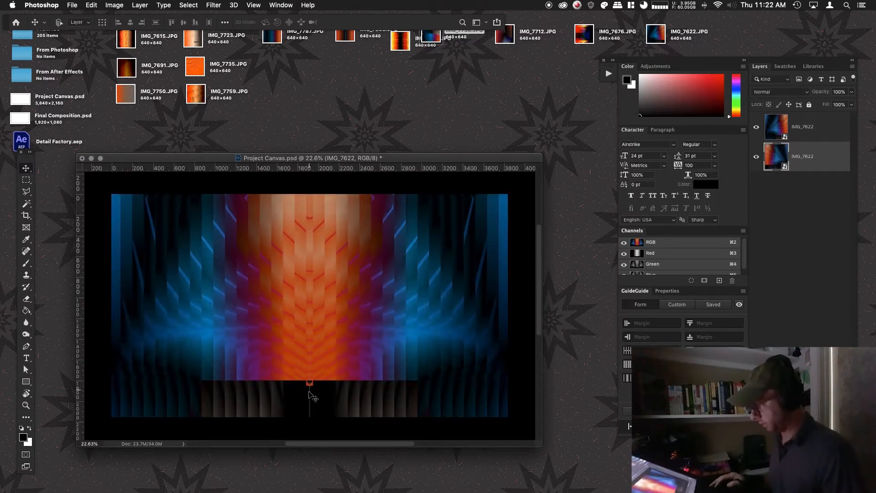
Add a layer at the top of the stack and fill a rectangle over the stray orange pixels below the center with the foreground black.
{"action": "left_click_drag", "start_coordinate": [541, 446], "coordinate": [574, 456]}
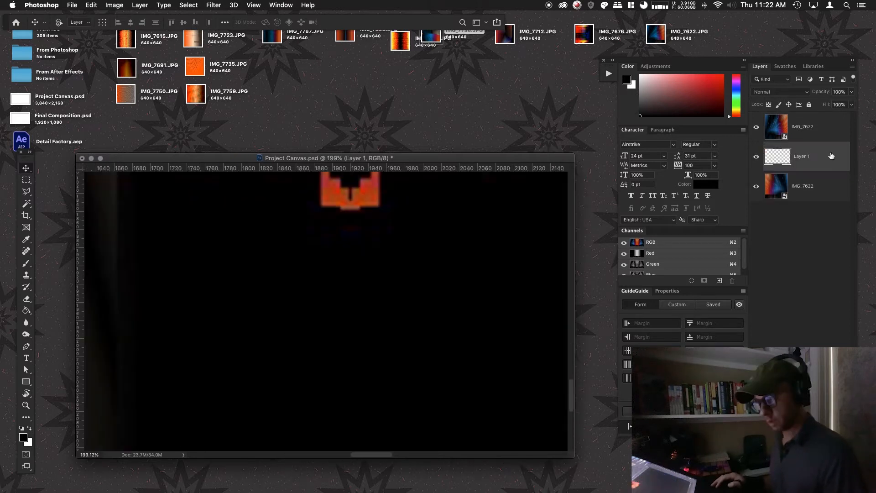
{"action": "left_click_drag", "start_coordinate": [831, 157], "coordinate": [811, 117]}
{"action": "left_click_drag", "start_coordinate": [376, 256], "coordinate": [363, 363]}
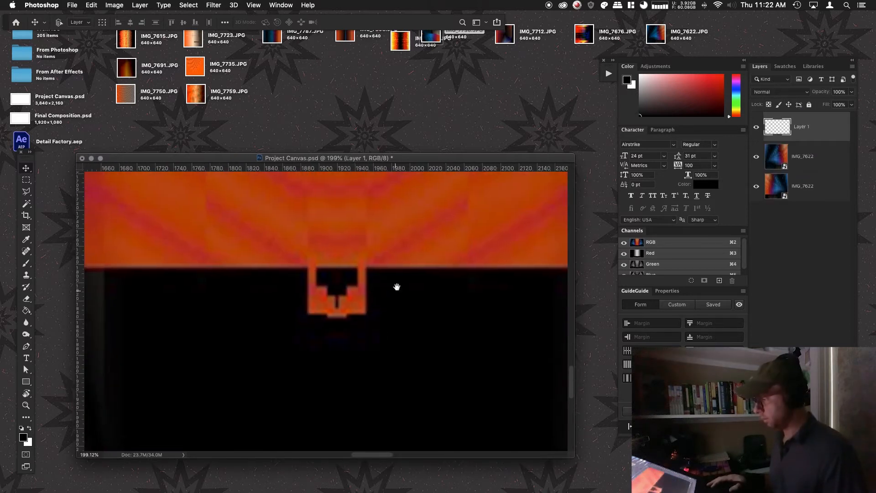
{"action": "left_click_drag", "start_coordinate": [344, 247], "coordinate": [363, 272]}
{"action": "key", "text": "m"}
{"action": "left_click_drag", "start_coordinate": [257, 293], "coordinate": [456, 414]}
{"action": "left_click", "coordinate": [91, 5]}
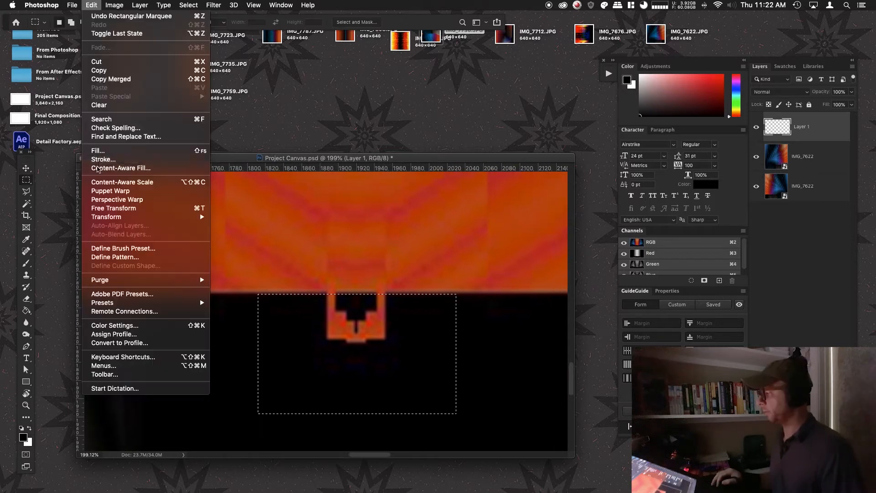
{"action": "left_click", "coordinate": [97, 151]}
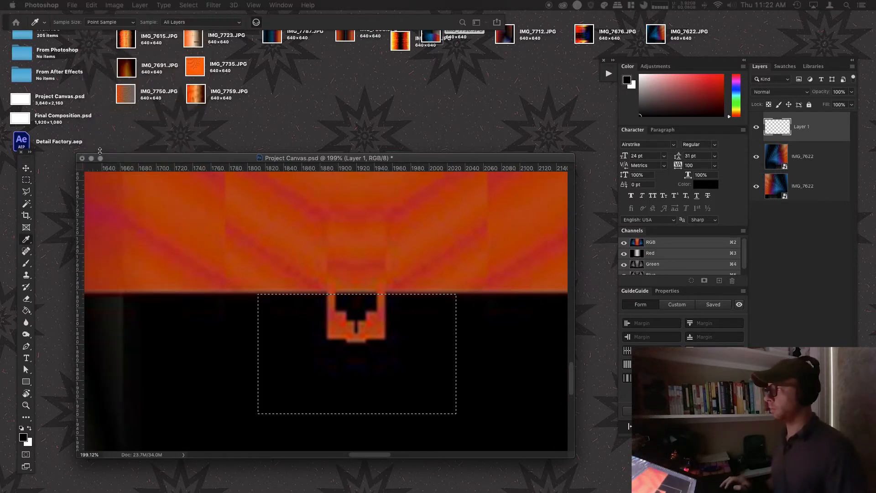
{"action": "left_click", "coordinate": [314, 217]}
{"action": "left_click", "coordinate": [314, 146]}
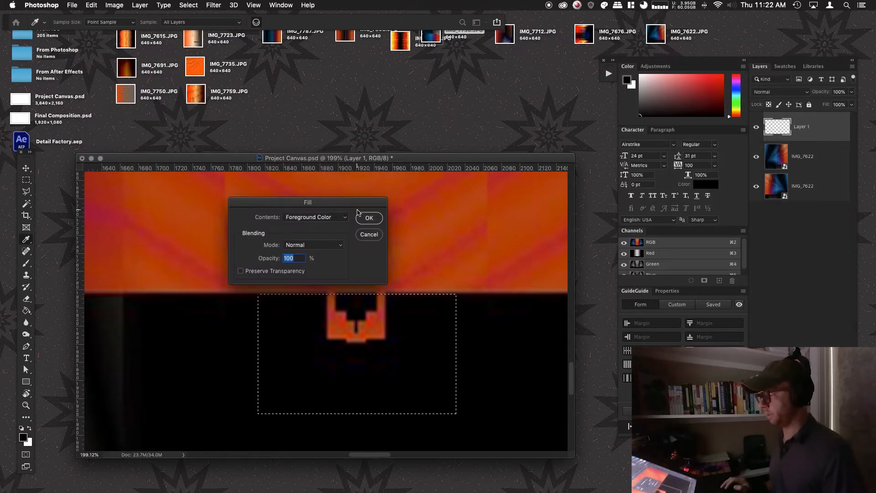
{"action": "left_click", "coordinate": [368, 217]}
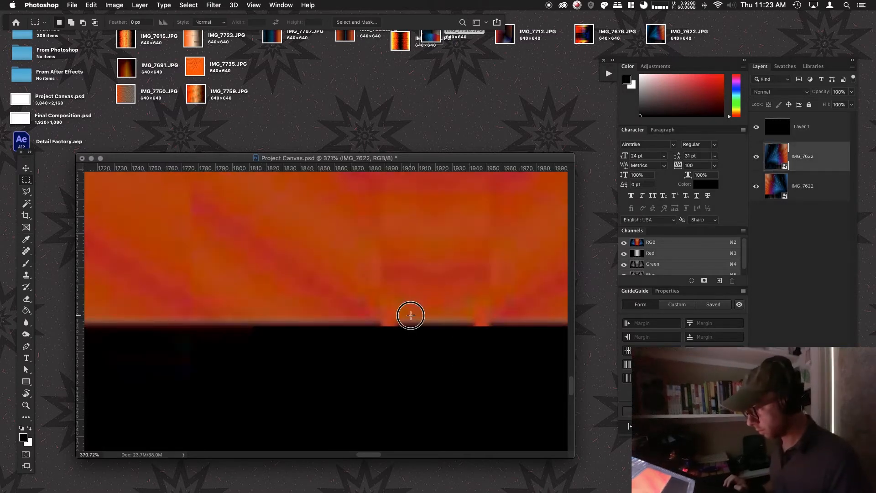
Copy a patch of about 31 × 11 px from the orange edge to a new layer and stretch it sideways over both leftover notches.
{"action": "left_click_drag", "start_coordinate": [410, 314], "coordinate": [461, 332]}
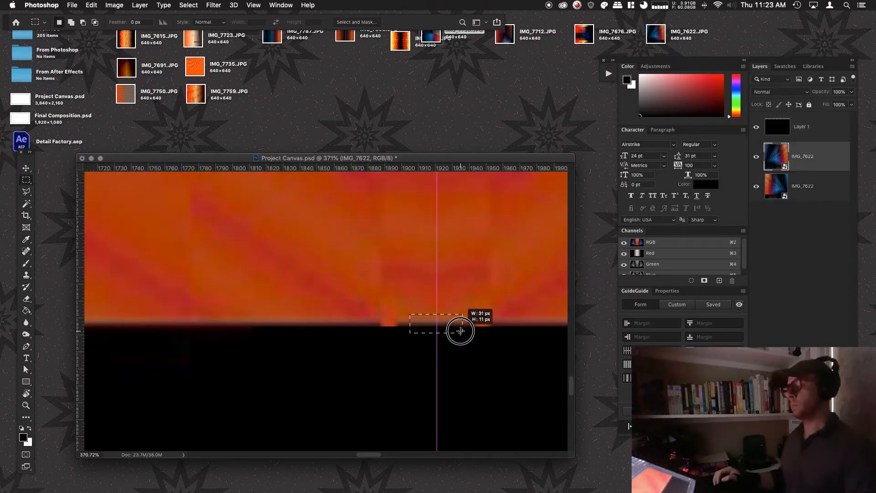
{"action": "right_click", "coordinate": [446, 321]}
{"action": "left_click", "coordinate": [470, 385]}
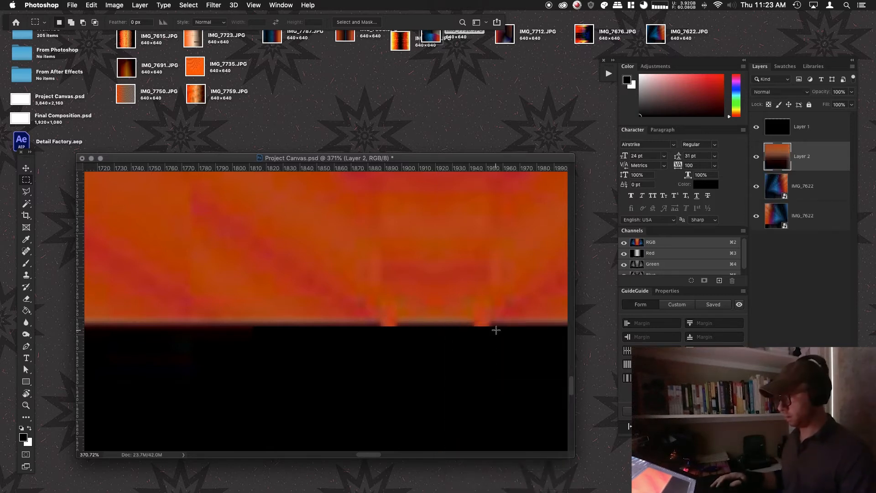
{"action": "key", "text": "Return"}
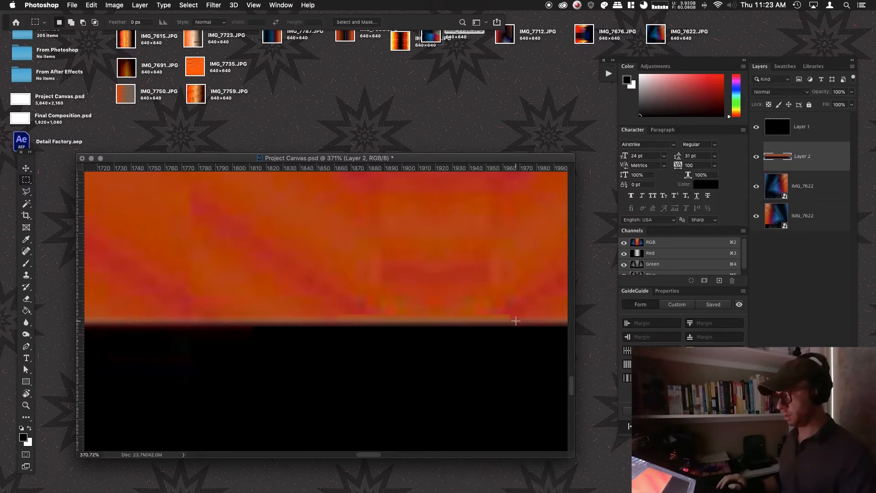
Add a layer mask to the copied edge patch and shrink the Eraser brush to a small size.
{"action": "key", "text": "e"}
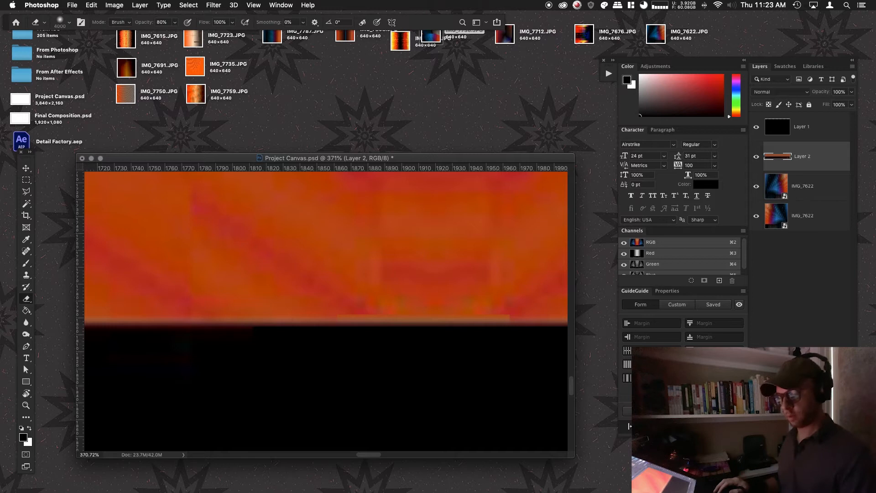
{"action": "key", "text": "super+shift+m"}
{"action": "key", "text": "bracketleft"}
{"action": "key", "text": "bracketleft"}
{"action": "key", "text": "bracketleft"}
{"action": "key", "text": "bracketleft"}
{"action": "key", "text": "bracketleft"}
{"action": "key", "text": "bracketleft"}
{"action": "key", "text": "bracketleft"}
{"action": "key", "text": "bracketleft"}
{"action": "key", "text": "bracketleft"}
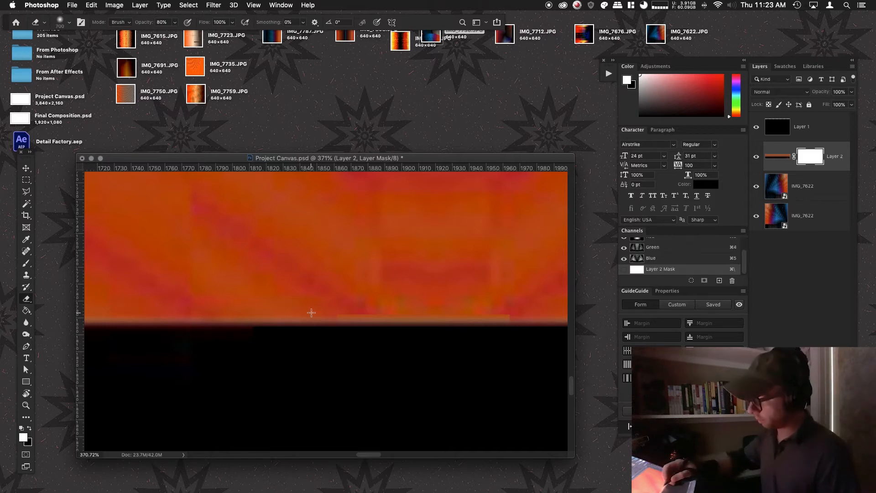
{"action": "key", "text": "bracketleft"}
{"action": "key", "text": "bracketleft"}
{"action": "key", "text": "bracketleft"}
{"action": "key", "text": "bracketleft"}
{"action": "key", "text": "bracketleft"}
{"action": "key", "text": "bracketleft"}
{"action": "key", "text": "bracketleft"}
{"action": "key", "text": "bracketleft"}
{"action": "key", "text": "bracketleft"}
{"action": "key", "text": "bracketleft"}
{"action": "key", "text": "bracketleft"}
{"action": "key", "text": "bracketleft"}
{"action": "key", "text": "bracketleft"}
{"action": "key", "text": "bracketleft"}
{"action": "key", "text": "bracketleft"}
{"action": "key", "text": "bracketleft"}
{"action": "key", "text": "bracketleft"}
{"action": "key", "text": "bracketleft"}
{"action": "key", "text": "bracketleft"}
{"action": "key", "text": "bracketleft"}
{"action": "key", "text": "bracketleft"}
{"action": "key", "text": "bracketleft"}
{"action": "key", "text": "bracketleft"}
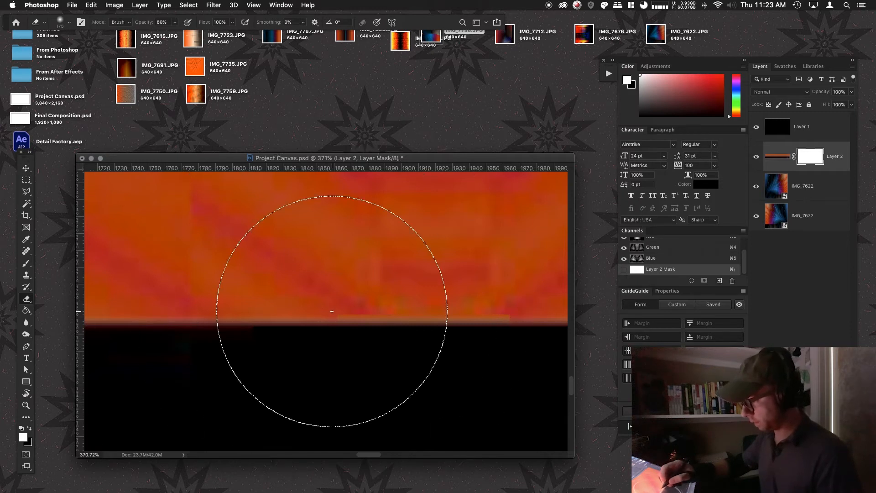
{"action": "key", "text": "bracketleft"}
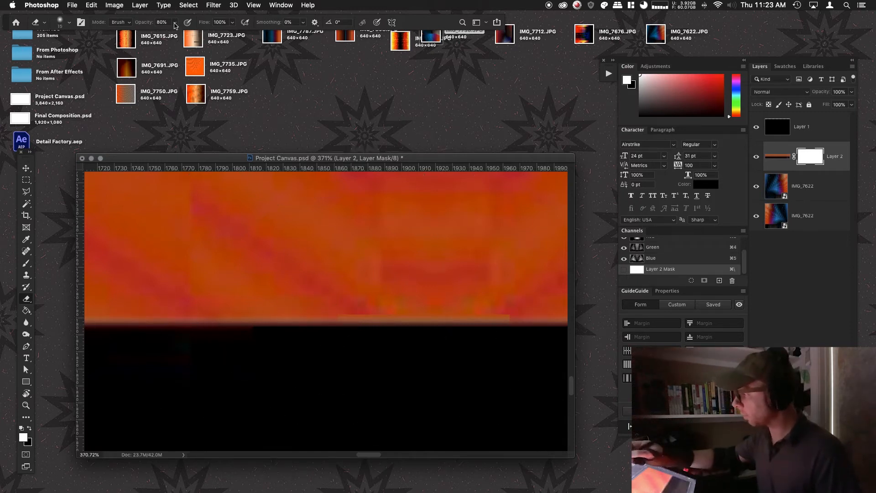
Set the Eraser opacity to 26% and brush the patch's mask along the orange edge to blend it in.
{"action": "left_click", "coordinate": [175, 22]}
{"action": "left_click", "coordinate": [153, 35]}
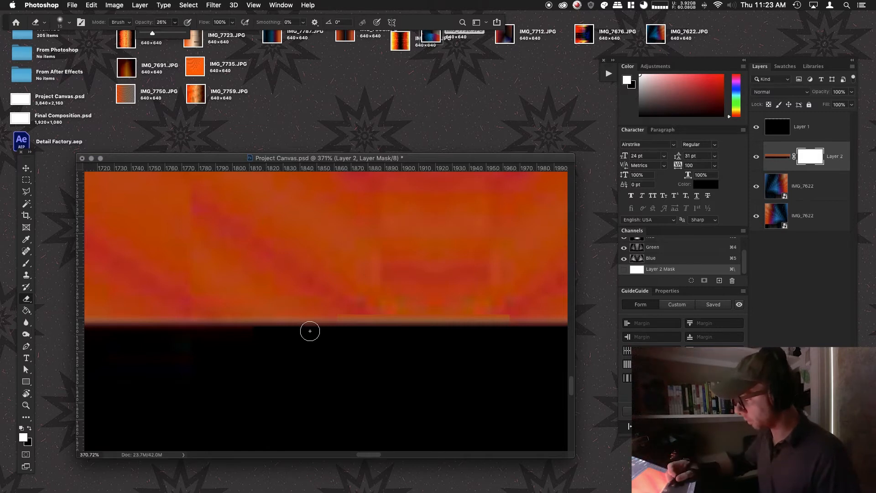
{"action": "mouse_move", "coordinate": [316, 332]}
{"action": "left_mouse_down"}
{"action": "mouse_move", "coordinate": [470, 318]}
{"action": "mouse_move", "coordinate": [508, 322]}
{"action": "left_mouse_up"}
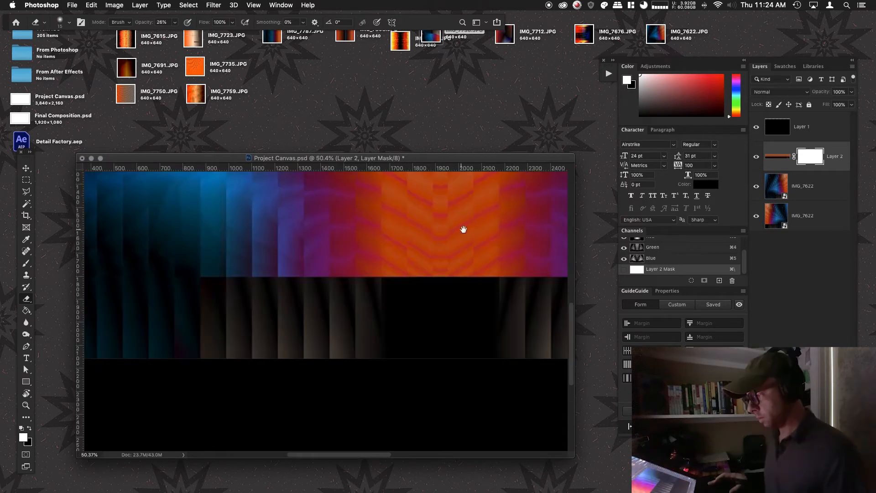
{"action": "left_click_drag", "start_coordinate": [463, 229], "coordinate": [349, 249]}
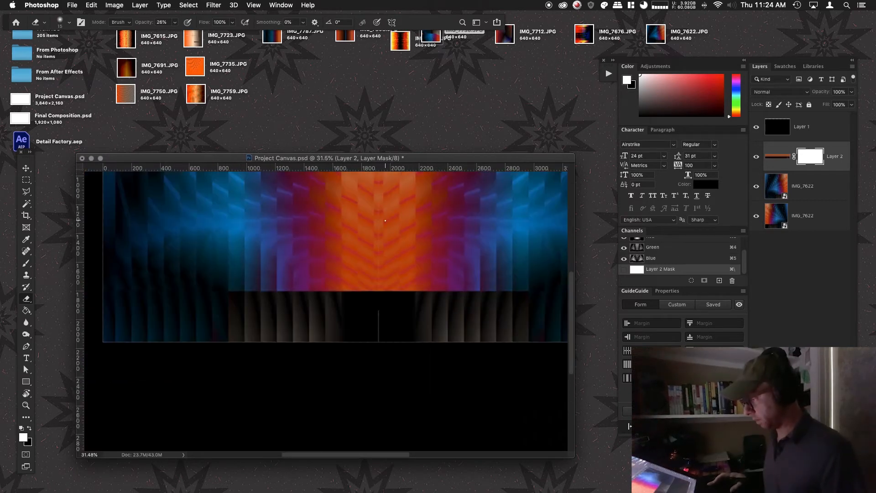
{"action": "left_click_drag", "start_coordinate": [391, 223], "coordinate": [385, 287]}
{"action": "left_click", "coordinate": [385, 271], "text": "alt"}
{"action": "left_click_drag", "start_coordinate": [395, 221], "coordinate": [375, 273]}
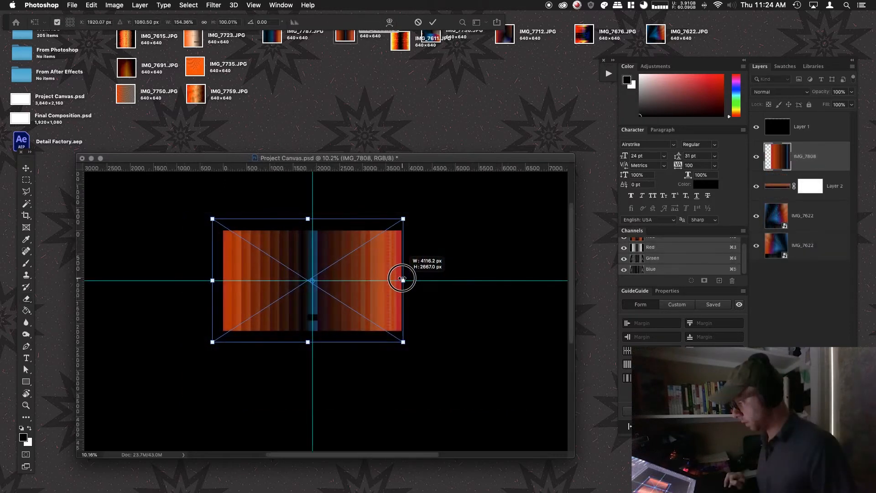
Stretch the placed IMG_7808 image to 154.73% width so it spans the whole canvas, and hide the guides.
{"action": "left_click_drag", "start_coordinate": [402, 278], "coordinate": [403, 279]}
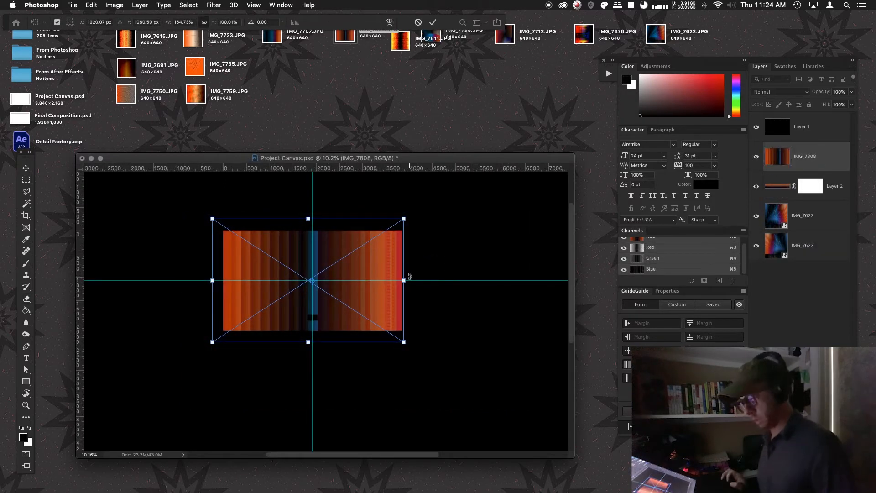
{"action": "key", "text": "Return"}
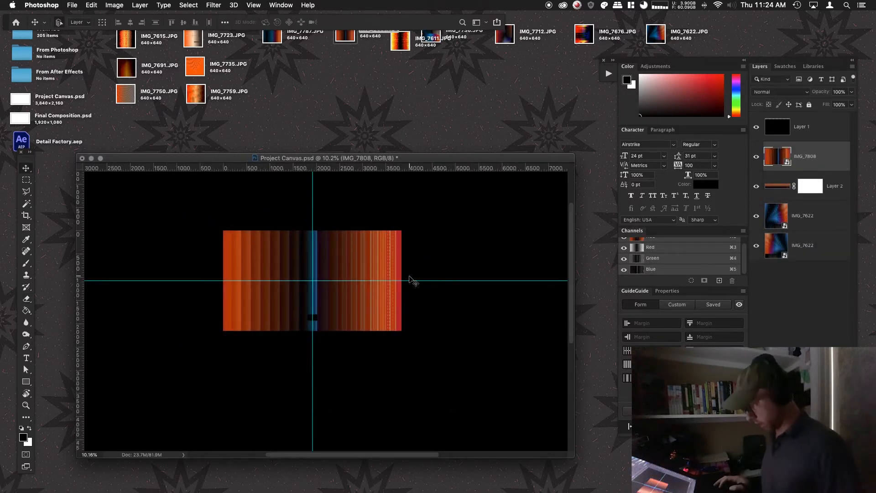
{"action": "key", "text": "super+semicolon"}
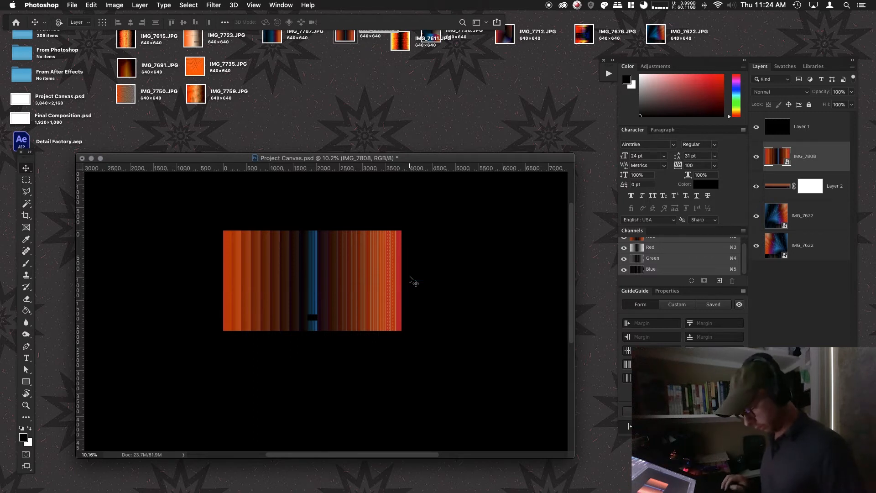
Cycle through the blend modes on the IMG_7808 layer and settle on Lighten.
{"action": "key", "text": "shift+plus"}
{"action": "key", "text": "shift+plus"}
{"action": "key", "text": "shift+plus"}
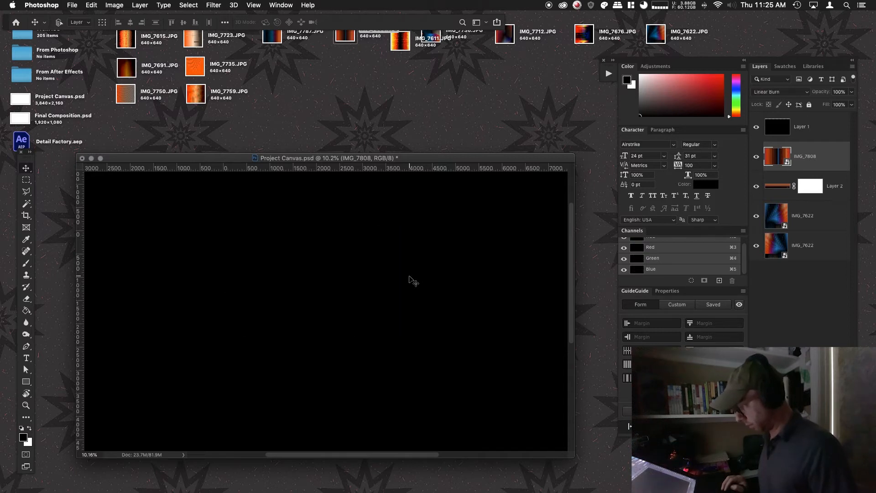
{"action": "key", "text": "shift+plus"}
{"action": "key", "text": "shift+plus"}
{"action": "key", "text": "shift+plus"}
{"action": "key", "text": "shift+plus"}
{"action": "key", "text": "shift+plus"}
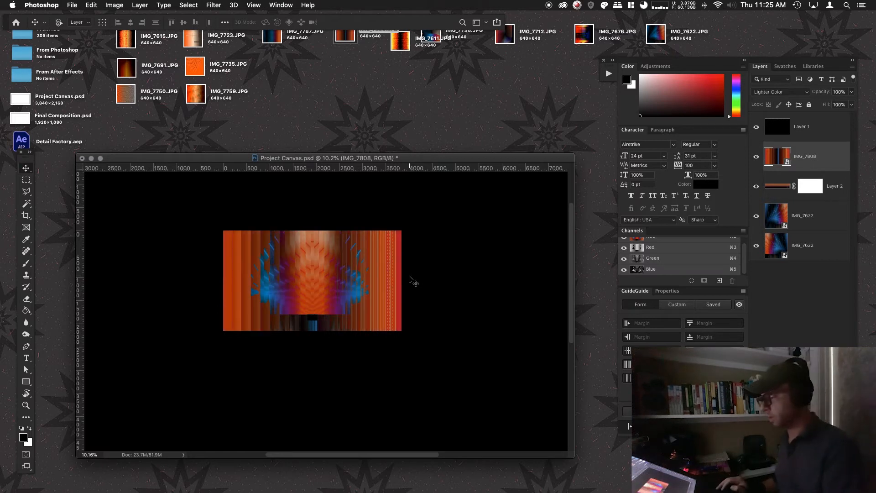
{"action": "key", "text": "shift+plus"}
{"action": "key", "text": "shift+plus"}
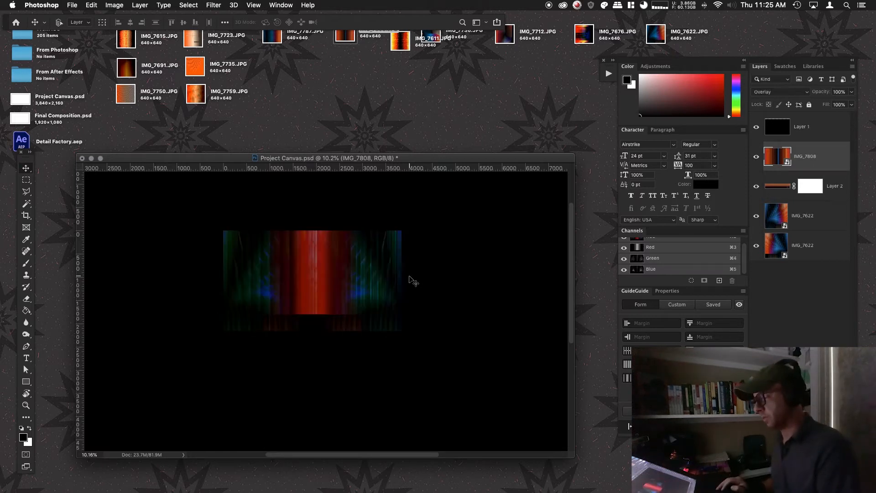
{"action": "key", "text": "shift+plus"}
{"action": "key", "text": "shift+plus"}
{"action": "key", "text": "shift+plus"}
{"action": "key", "text": "shift+plus"}
{"action": "key", "text": "shift+plus"}
{"action": "key", "text": "shift+plus"}
{"action": "key", "text": "shift+plus"}
{"action": "key", "text": "shift+plus"}
{"action": "key", "text": "shift+plus"}
{"action": "key", "text": "shift+plus"}
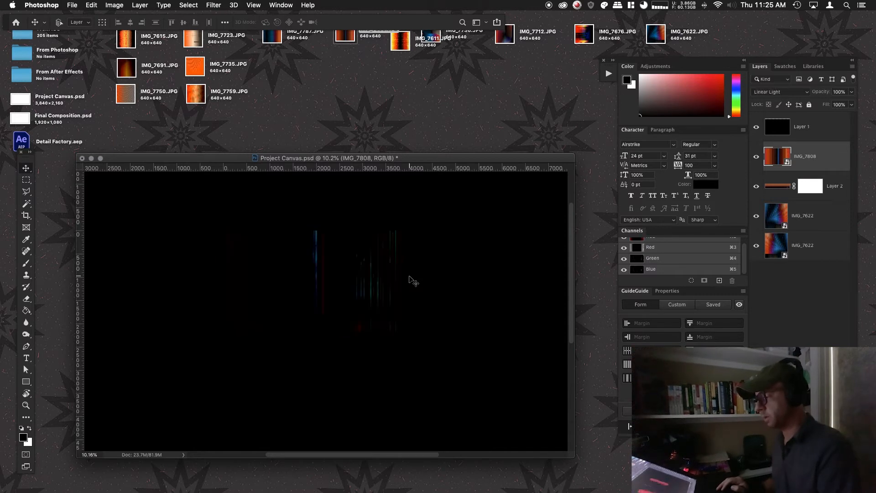
{"action": "key", "text": "shift+plus"}
{"action": "key", "text": "shift+plus"}
{"action": "key", "text": "shift+plus"}
{"action": "key", "text": "shift+plus"}
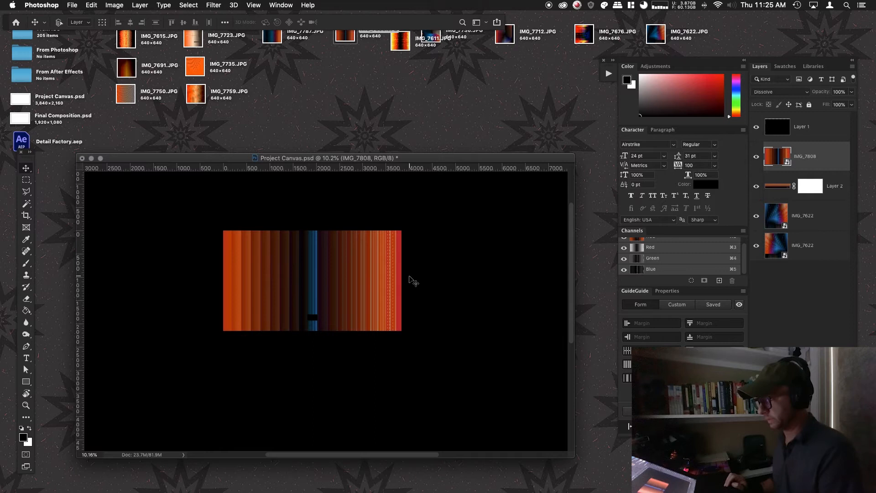
{"action": "key", "text": "shift+plus"}
{"action": "key", "text": "shift+plus"}
{"action": "key", "text": "shift+plus"}
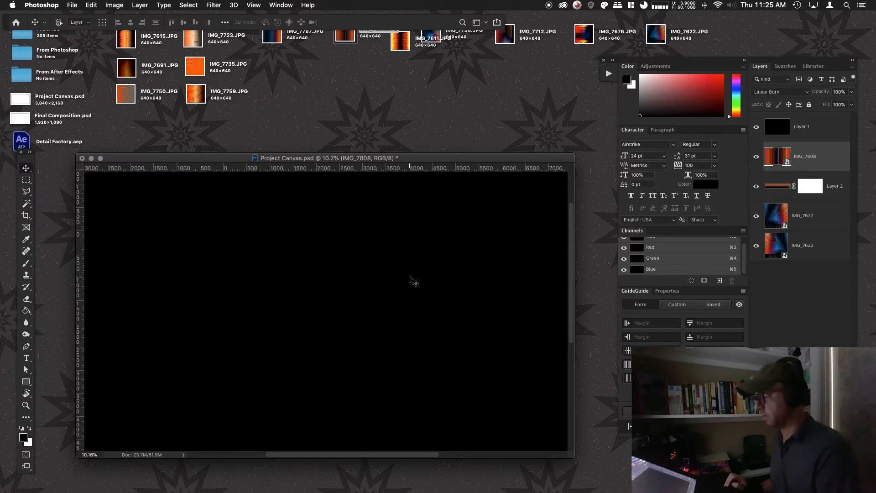
{"action": "key", "text": "shift+plus"}
{"action": "key", "text": "shift+plus"}
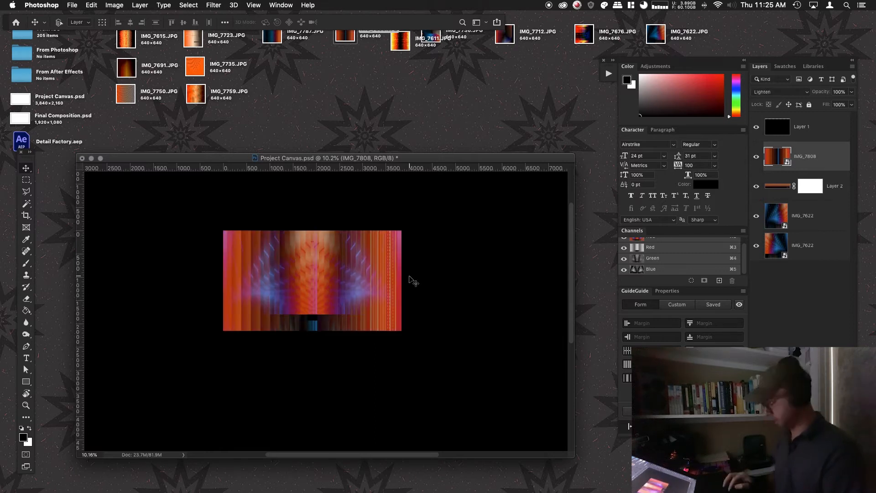
{"action": "scroll", "coordinate": [301, 309], "scroll_direction": "up", "scroll_amount": 3}
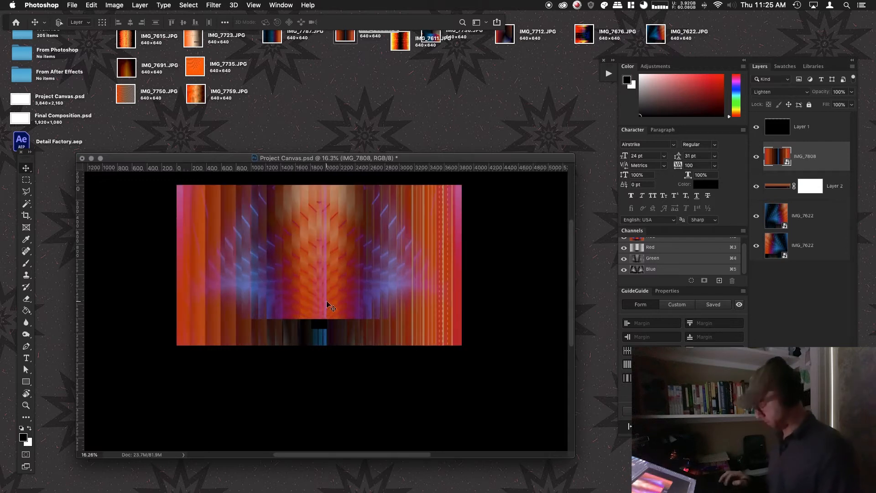
{"action": "scroll", "coordinate": [326, 303], "scroll_direction": "up", "scroll_amount": 3}
Group all layers except IMG_7808 beneath it as BG Plate, and rename the group's black patch layer Hot.
{"action": "left_click_drag", "start_coordinate": [796, 128], "coordinate": [818, 185]}
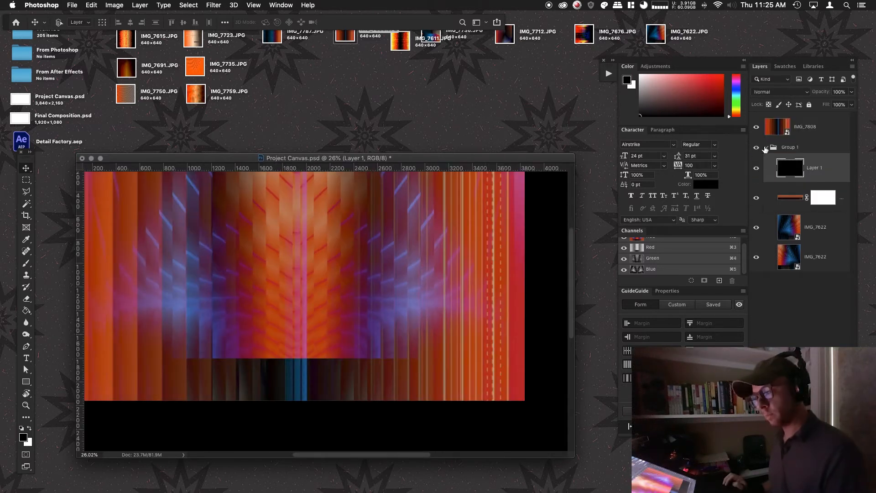
{"action": "left_click", "coordinate": [781, 148]}
{"action": "double_click", "coordinate": [783, 147]}
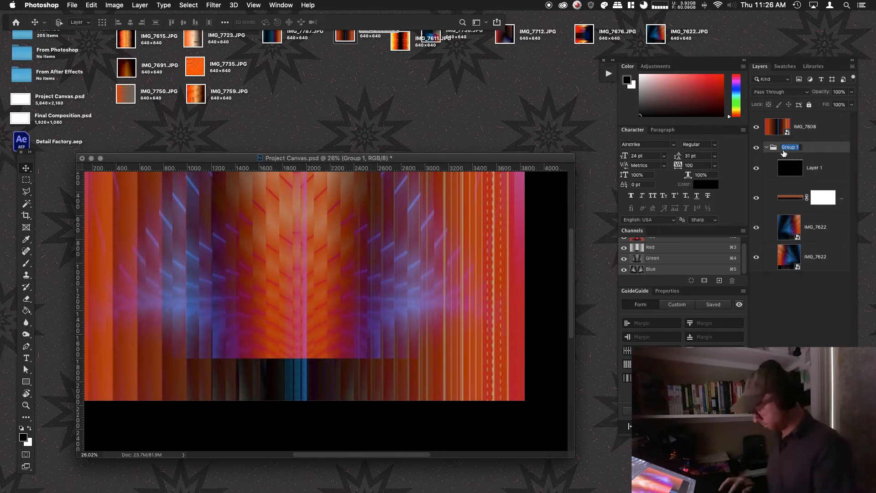
{"action": "type", "text": "BG Plate"}
{"action": "key", "text": "Return"}
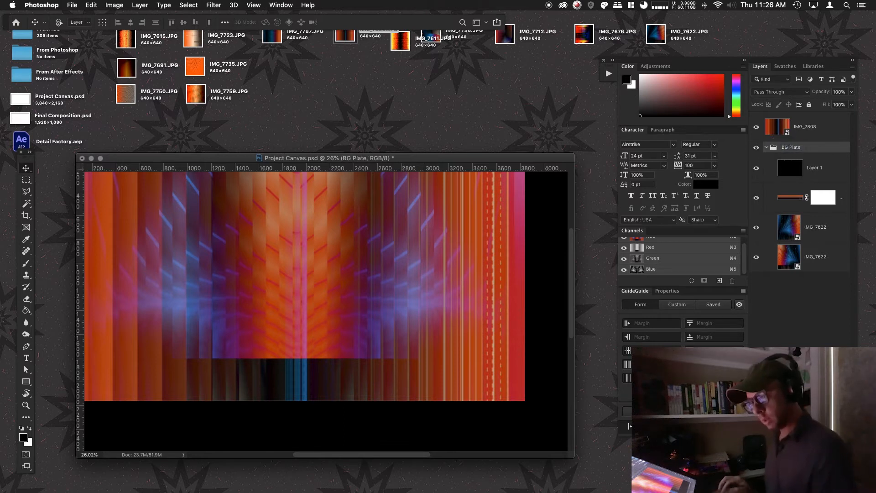
{"action": "double_click", "coordinate": [819, 169]}
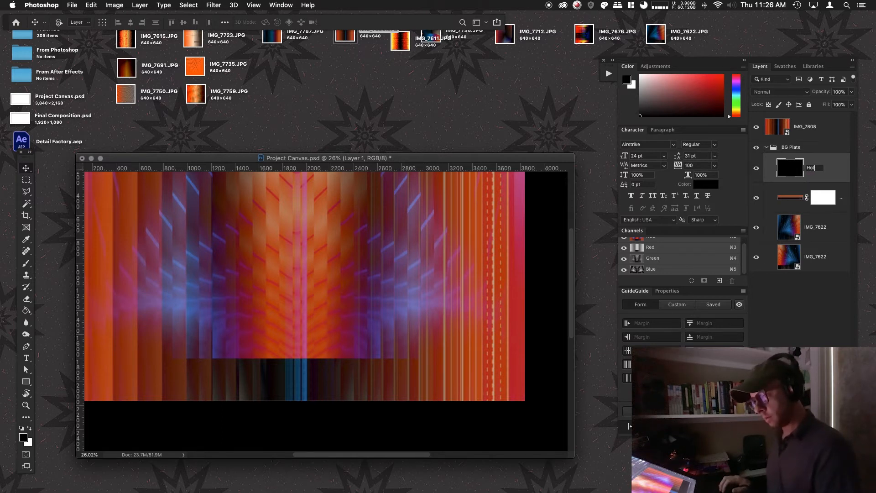
{"action": "type", "text": "Hot"}
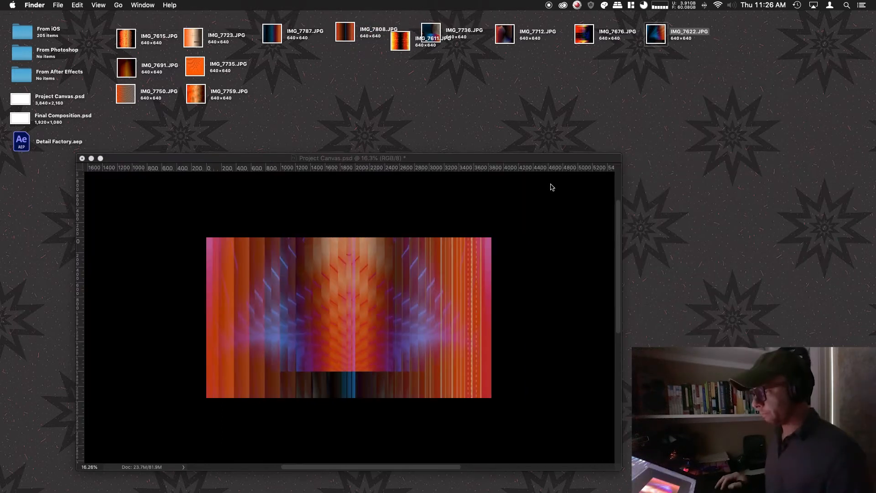
Free-transform the IMG_7808 layer to 149.81% width and 102.59% height so it covers the canvas edges.
{"action": "left_click", "coordinate": [535, 159]}
{"action": "left_click", "coordinate": [641, 133]}
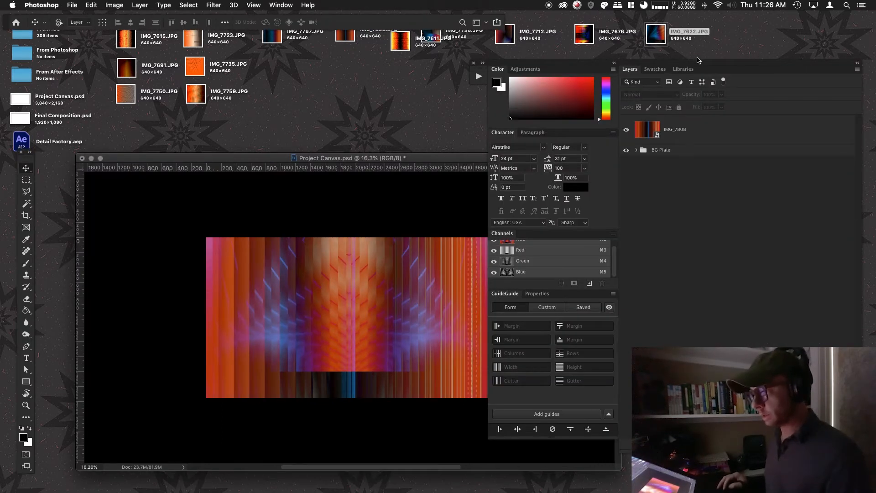
{"action": "key", "text": "ctrl+t"}
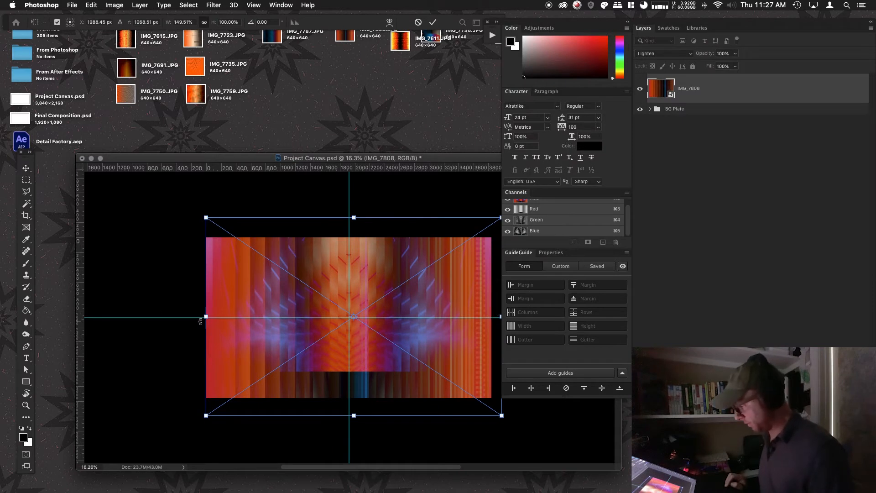
{"action": "left_click_drag", "start_coordinate": [201, 316], "coordinate": [204, 316]}
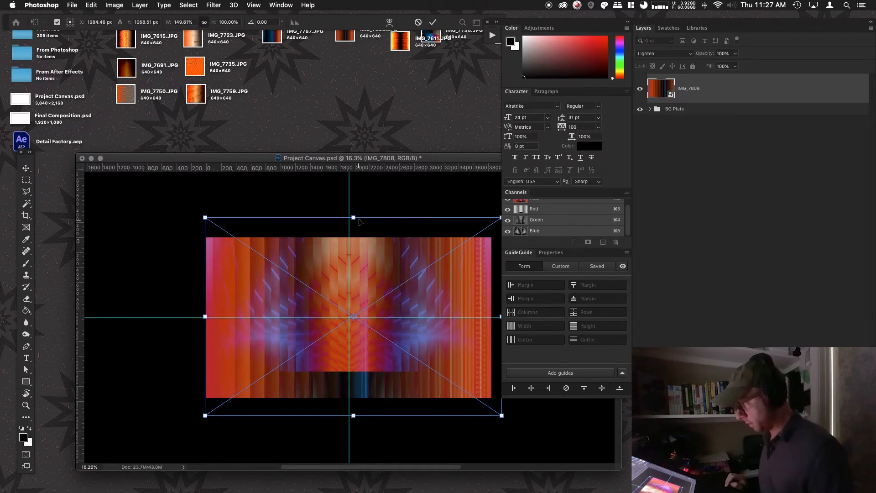
{"action": "left_click_drag", "start_coordinate": [359, 219], "coordinate": [354, 212]}
Hide IMG_7808 and stretch the BG Plate group downward to 120.51% height so its artwork fills the canvas.
{"action": "left_click", "coordinate": [640, 88]}
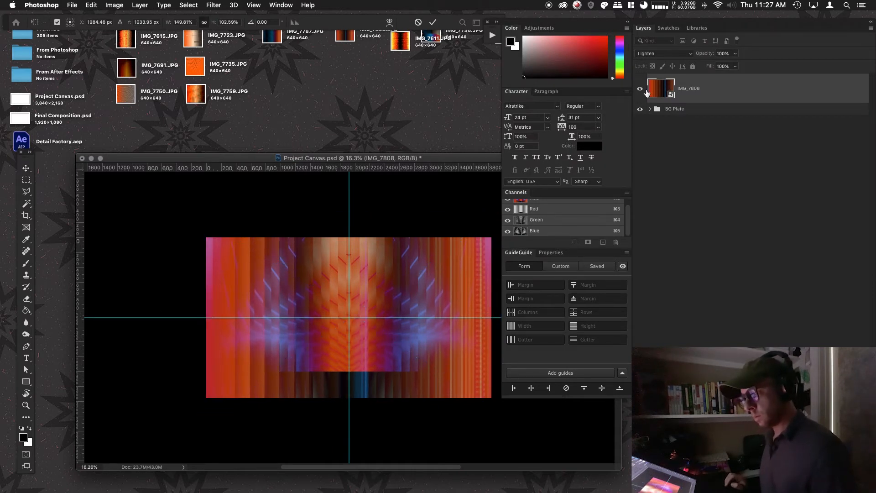
{"action": "left_click", "coordinate": [667, 110]}
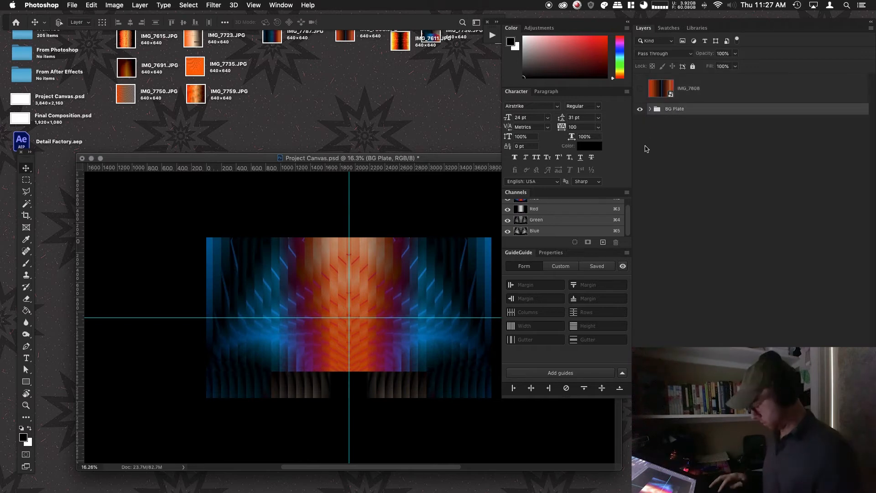
{"action": "key", "text": "super+t"}
{"action": "left_click_drag", "start_coordinate": [349, 399], "coordinate": [348, 431]}
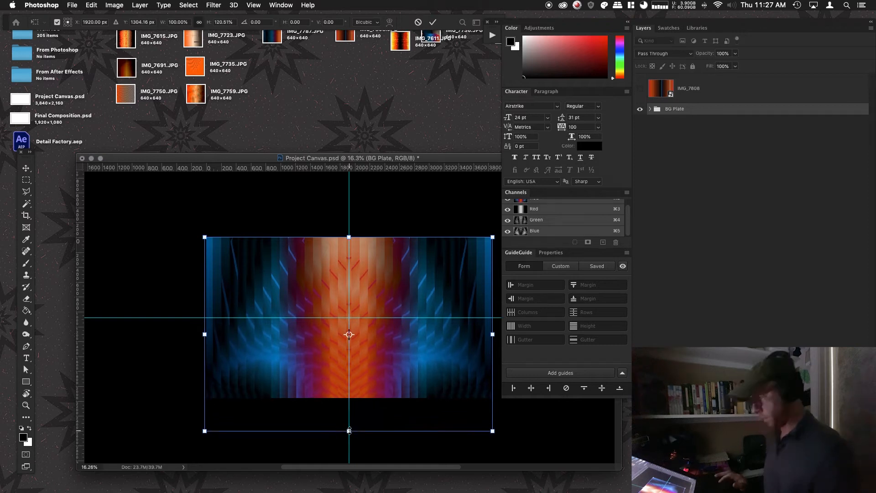
{"action": "key", "text": "Return"}
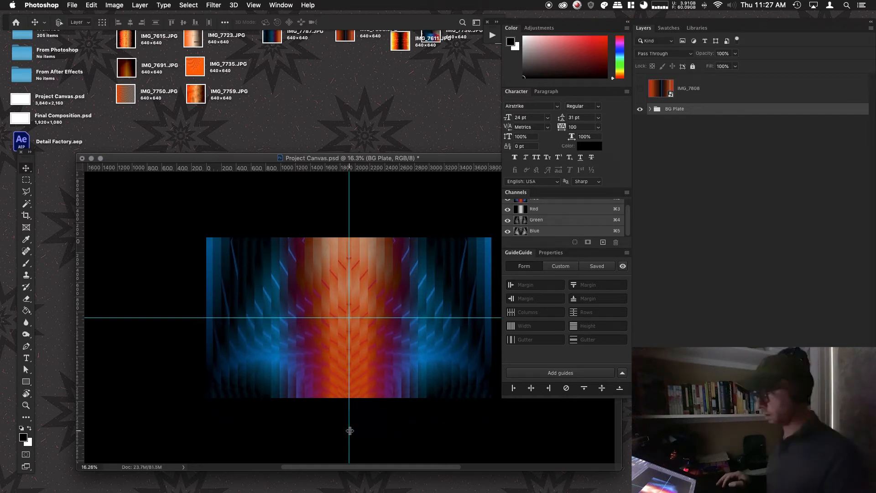
Show IMG_7808 again at 10% opacity and toggle its visibility to compare the blend over BG Plate.
{"action": "left_click", "coordinate": [637, 90]}
{"action": "left_click", "coordinate": [637, 90]}
{"action": "left_click", "coordinate": [637, 91]}
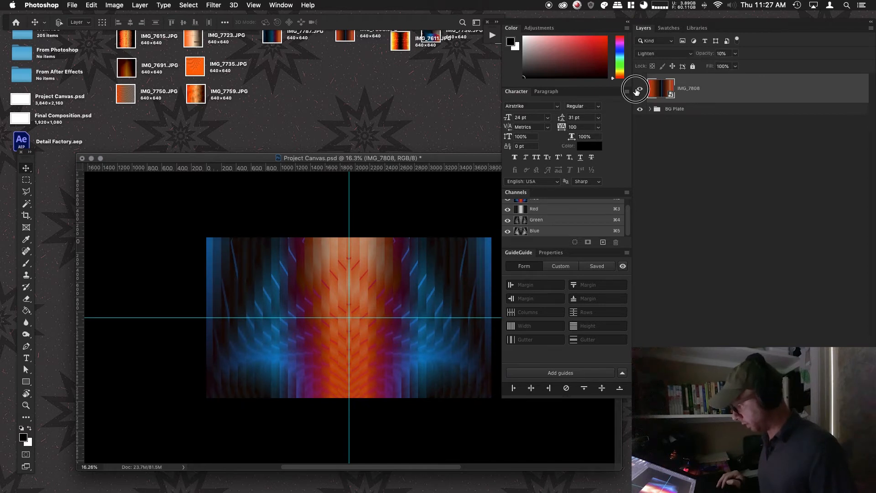
{"action": "left_click", "coordinate": [637, 90]}
{"action": "left_click", "coordinate": [636, 91]}
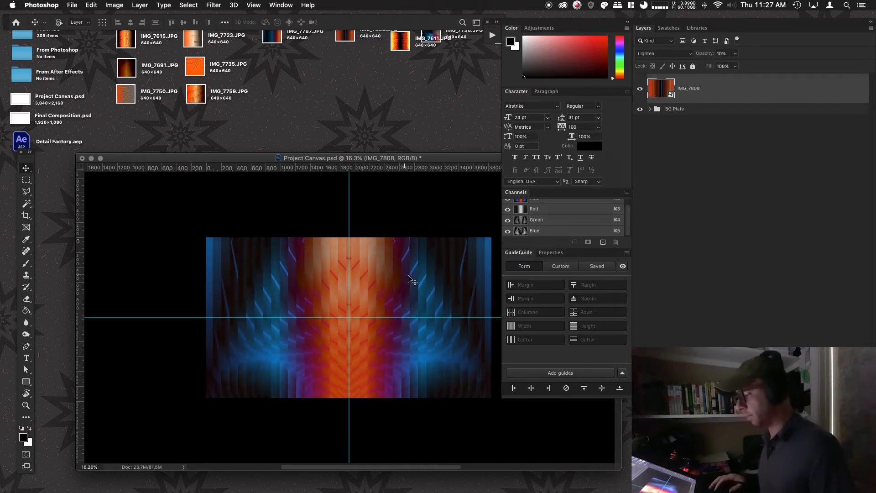
Hide the guides and panels, and enlarge the document window to review the whole composition.
{"action": "left_click_drag", "start_coordinate": [413, 282], "coordinate": [392, 284]}
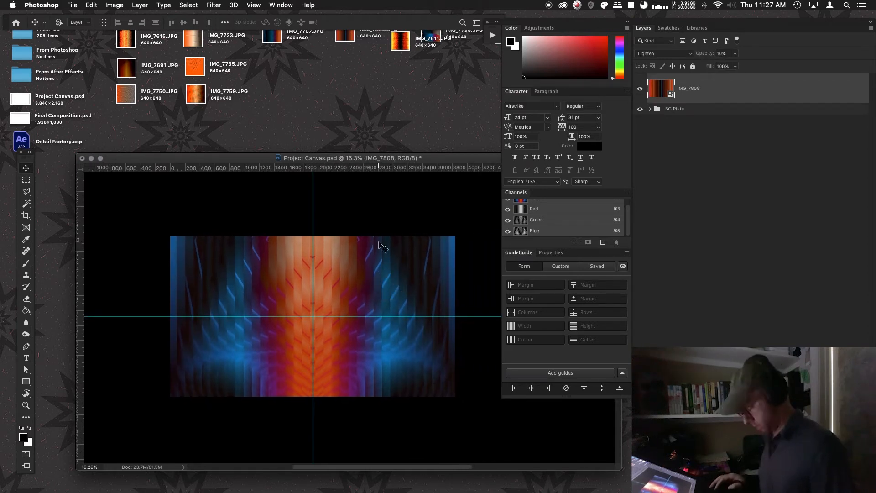
{"action": "key", "text": "super+semicolon"}
{"action": "key", "text": "Tab"}
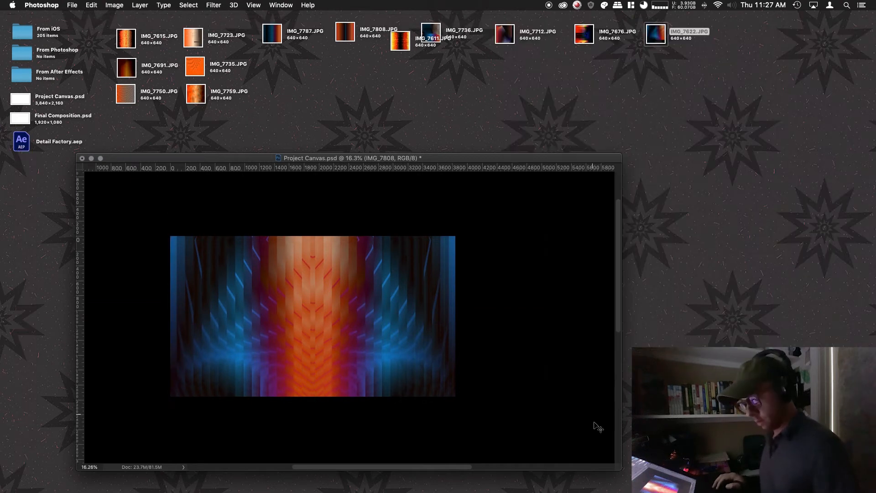
{"action": "mouse_move", "coordinate": [618, 468]}
{"action": "left_mouse_down"}
{"action": "mouse_move", "coordinate": [532, 407]}
{"action": "mouse_move", "coordinate": [619, 468]}
{"action": "left_mouse_up"}
{"action": "left_click_drag", "start_coordinate": [192, 153], "coordinate": [149, 53]}
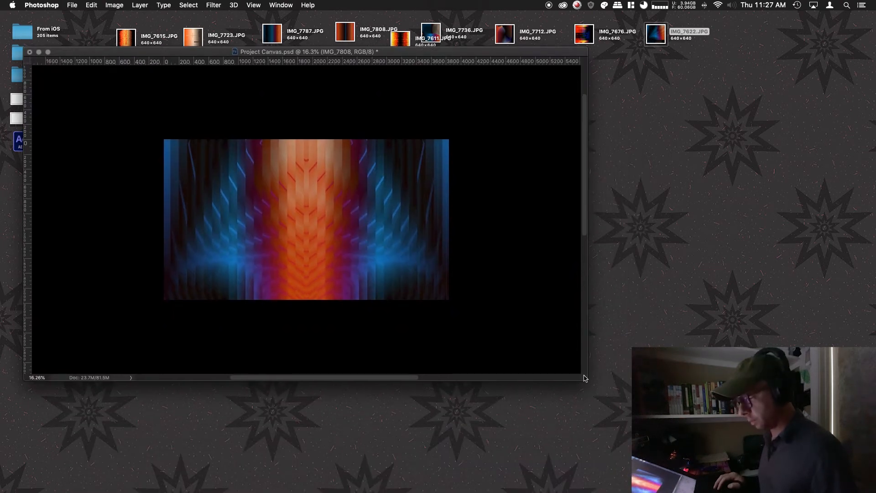
{"action": "left_click_drag", "start_coordinate": [584, 375], "coordinate": [740, 468]}
{"action": "scroll", "coordinate": [375, 281], "scroll_direction": "up", "scroll_amount": 5}
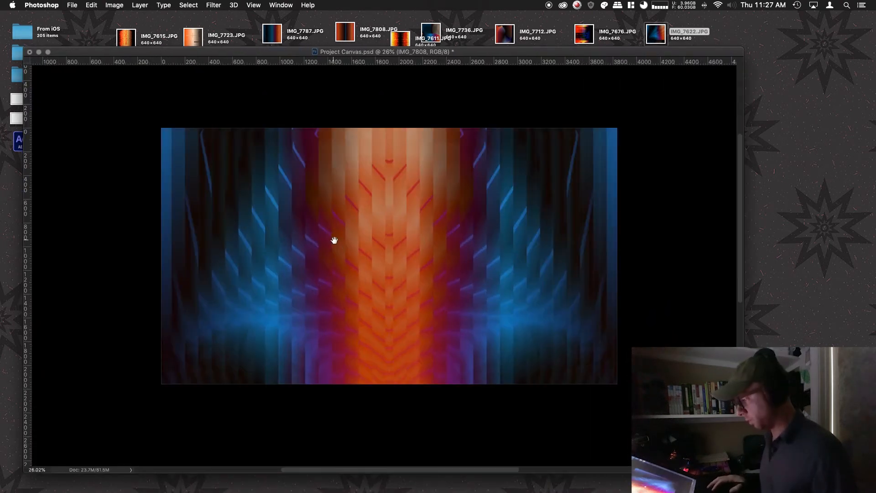
{"action": "left_click_drag", "start_coordinate": [334, 240], "coordinate": [340, 271]}
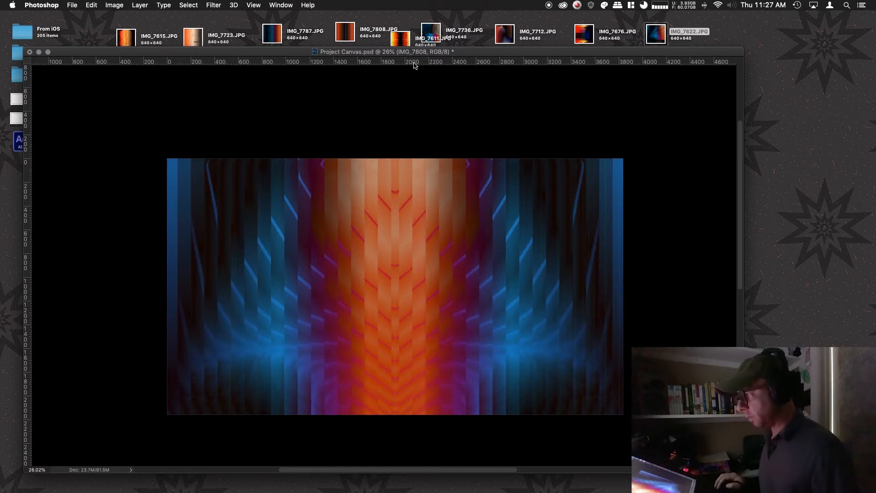
Preview IMG_7611.JPG on the desktop, place it in the composition, and squash its height to the canvas height.
{"action": "left_click_drag", "start_coordinate": [464, 46], "coordinate": [472, 152]}
{"action": "left_click", "coordinate": [399, 44]}
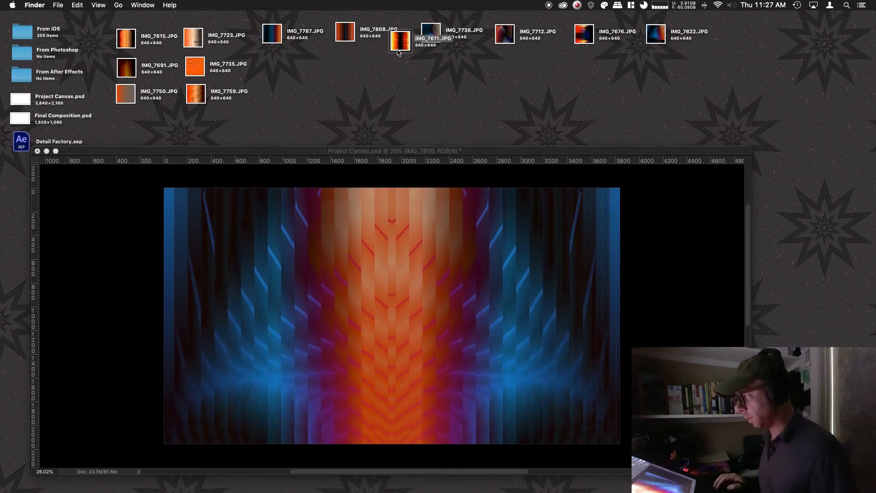
{"action": "key", "text": "space"}
{"action": "key", "text": "space"}
{"action": "left_click_drag", "start_coordinate": [398, 44], "coordinate": [388, 278]}
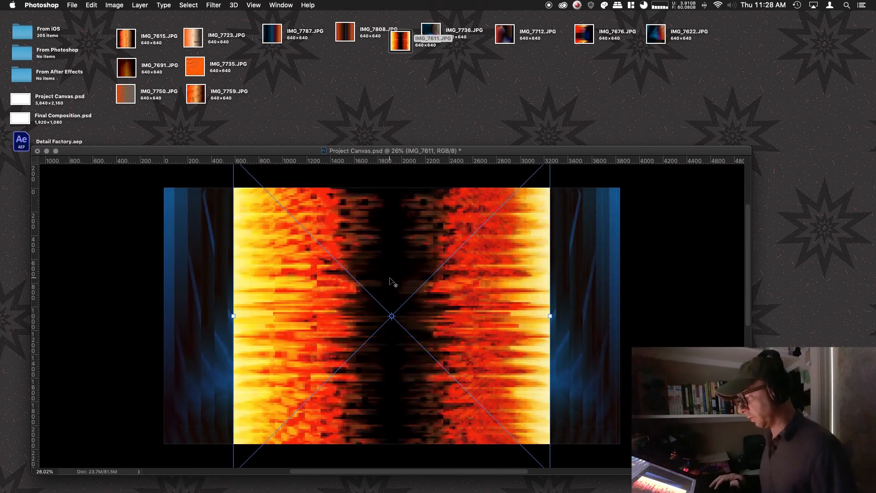
{"action": "scroll", "coordinate": [389, 278], "scroll_direction": "down", "scroll_amount": 2}
{"action": "left_click_drag", "start_coordinate": [391, 198], "coordinate": [391, 200]}
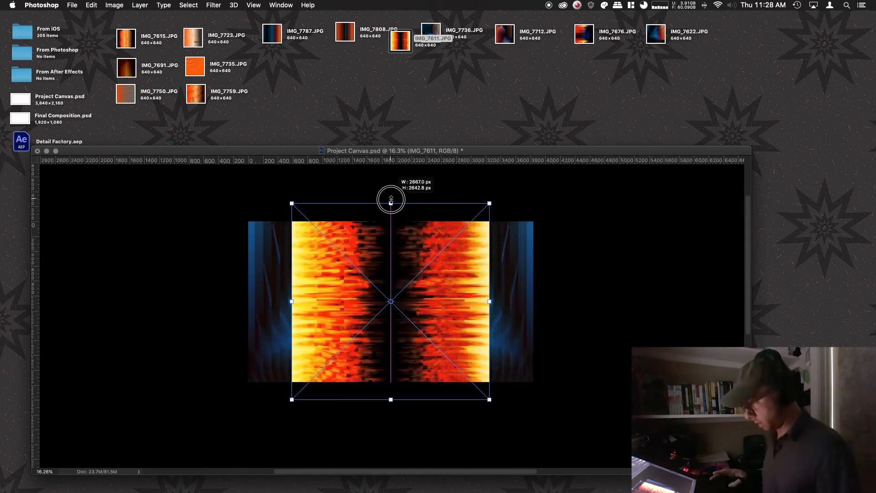
{"action": "left_click_drag", "start_coordinate": [391, 200], "coordinate": [393, 217]}
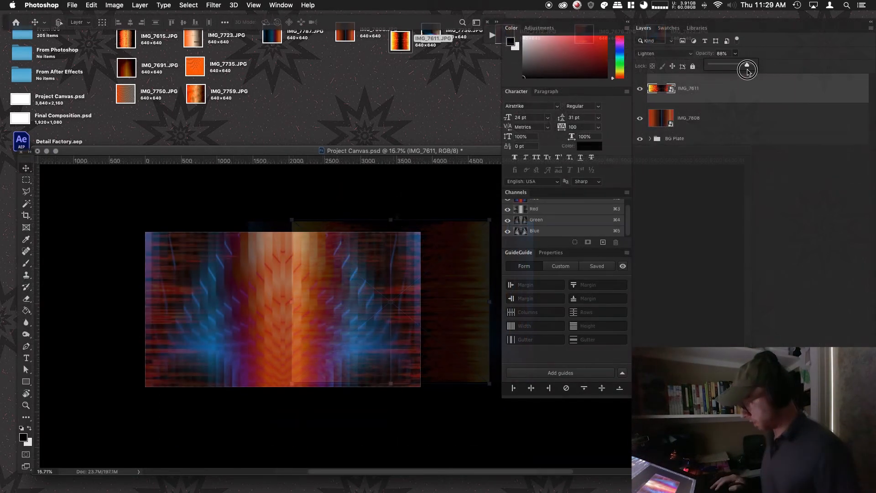
Raise the IMG_7611 layer's opacity to 100% and change its blend mode to Exclusion.
{"action": "left_click_drag", "start_coordinate": [746, 69], "coordinate": [757, 73]}
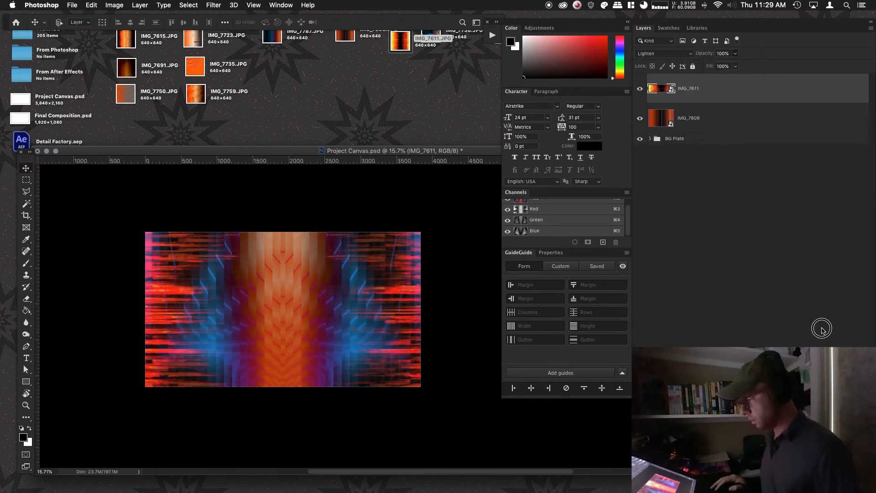
{"action": "left_click", "coordinate": [691, 309]}
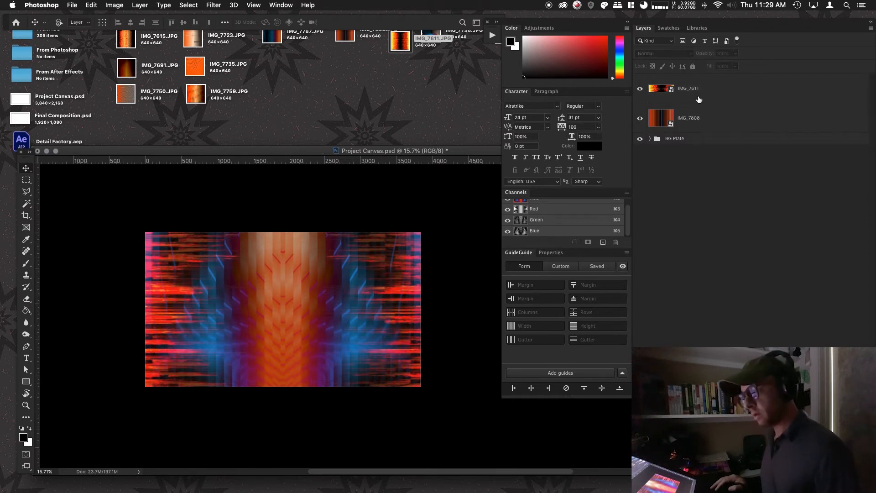
{"action": "left_click", "coordinate": [698, 99]}
{"action": "key", "text": "alt+shift+x"}
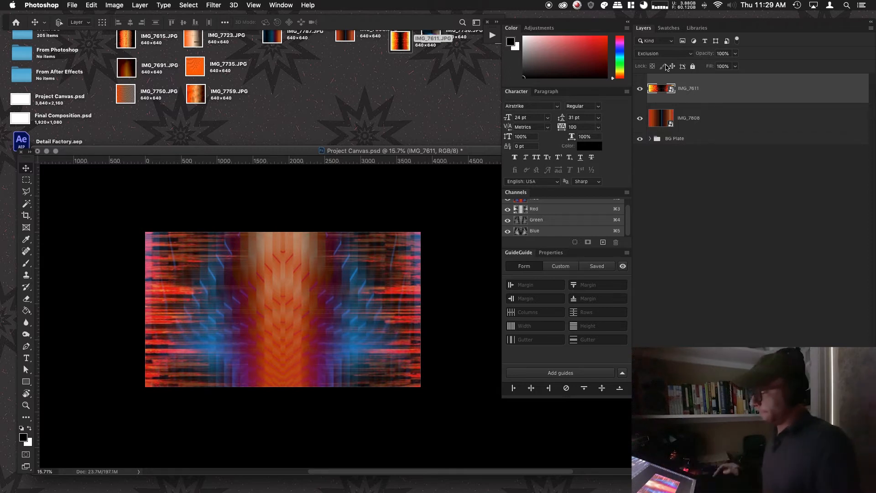
Place IMG_7615.JPG at the canvas centre and scale it down to the canvas height.
{"action": "left_click_drag", "start_coordinate": [126, 38], "coordinate": [302, 283]}
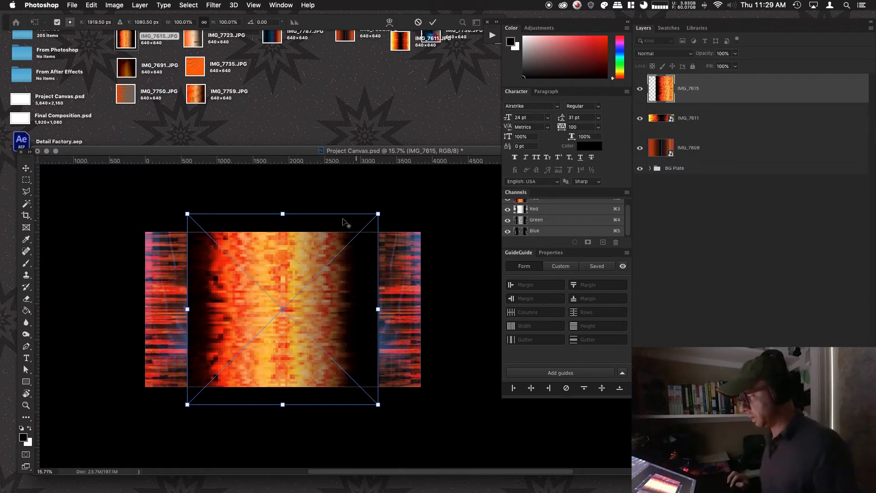
{"action": "left_click_drag", "start_coordinate": [283, 214], "coordinate": [284, 232]}
{"action": "key", "text": "Return"}
Cycle through the blend modes on the IMG_7615 layer and stop at Lighten.
{"action": "key", "text": "shift+alt+f"}
{"action": "key", "text": "shift+plus"}
{"action": "key", "text": "shift+plus"}
{"action": "key", "text": "shift+plus"}
{"action": "key", "text": "shift+plus"}
{"action": "key", "text": "shift+plus"}
{"action": "key", "text": "shift+plus"}
{"action": "key", "text": "shift+plus"}
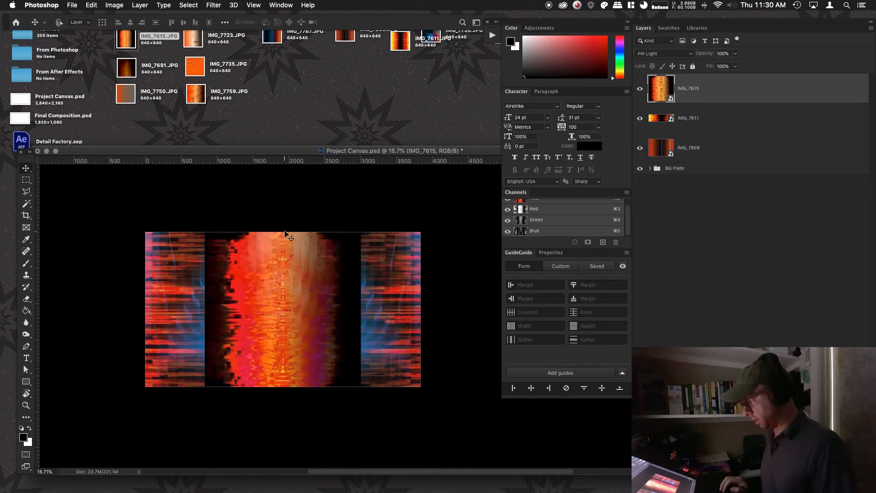
{"action": "key", "text": "shift+plus"}
{"action": "key", "text": "shift+plus"}
{"action": "key", "text": "shift+plus"}
{"action": "key", "text": "shift+plus"}
{"action": "key", "text": "shift+plus"}
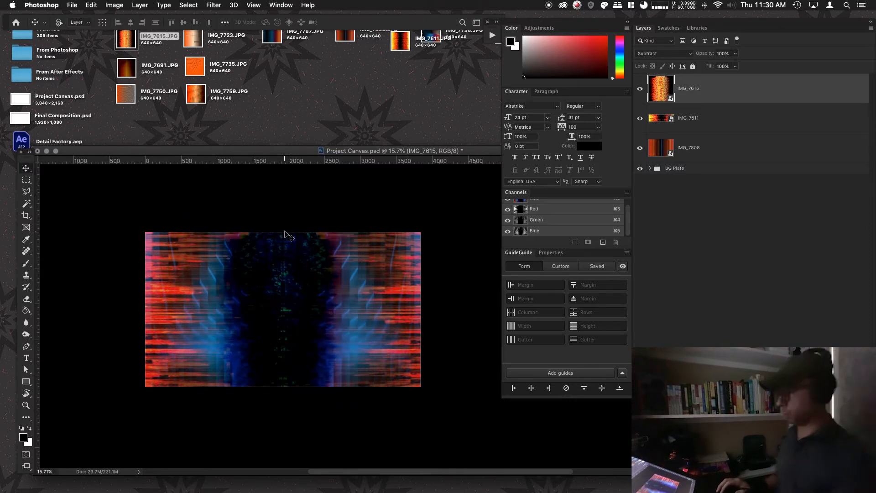
{"action": "key", "text": "shift+plus"}
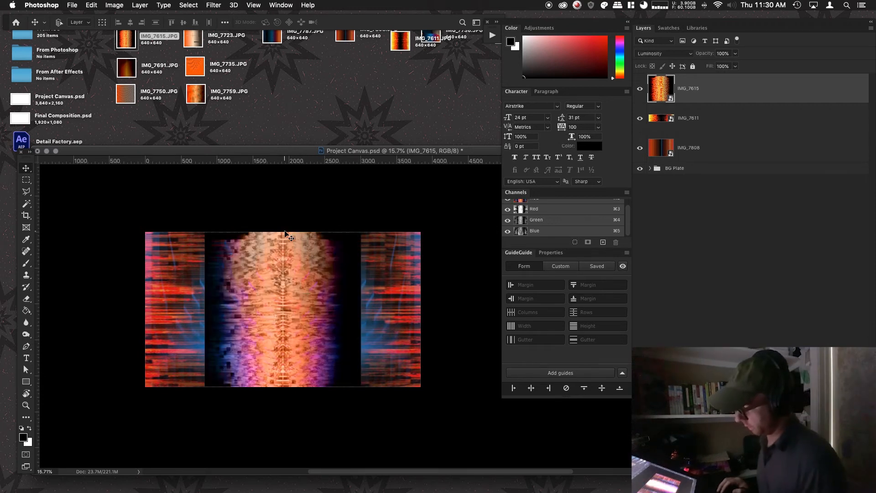
{"action": "key", "text": "shift+plus"}
{"action": "key", "text": "shift+plus"}
{"action": "key", "text": "shift+plus"}
{"action": "key", "text": "shift+plus"}
{"action": "key", "text": "shift+plus"}
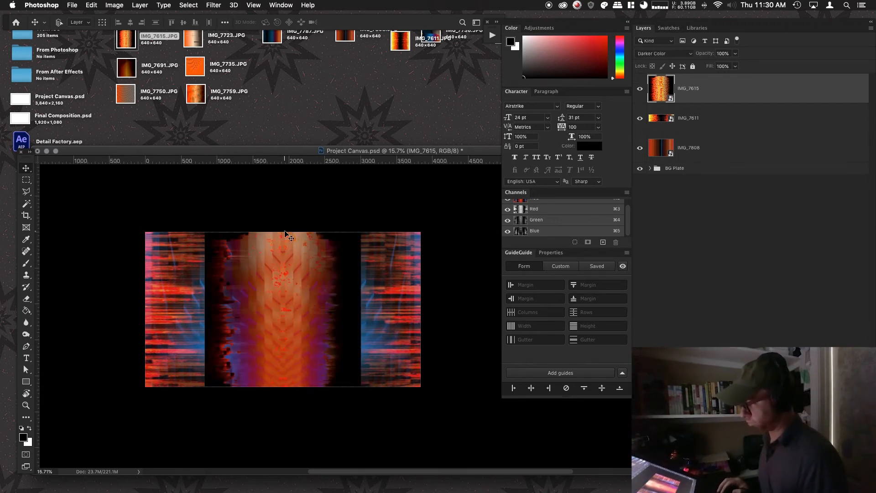
{"action": "key", "text": "shift+plus"}
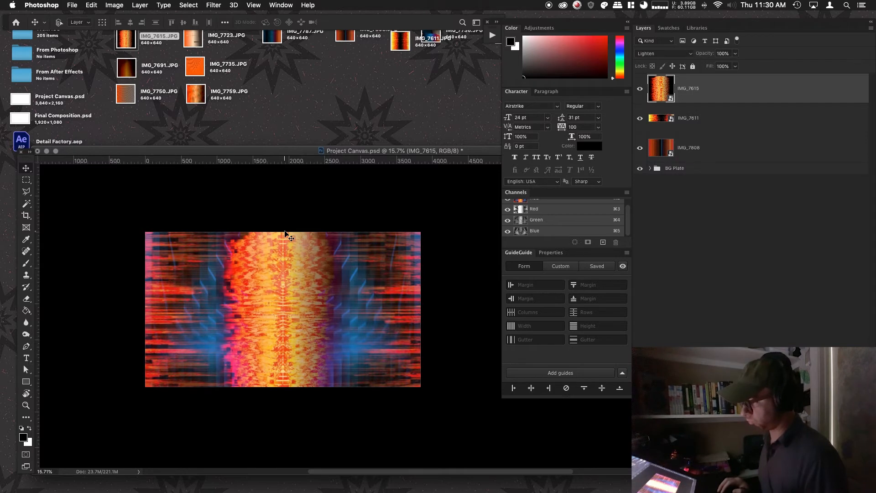
Rotate IMG_7615 by 90° into a horizontal band across the middle of the canvas.
{"action": "key", "text": "super+t"}
{"action": "left_click_drag", "start_coordinate": [330, 207], "coordinate": [424, 307]}
{"action": "key", "text": "Return"}
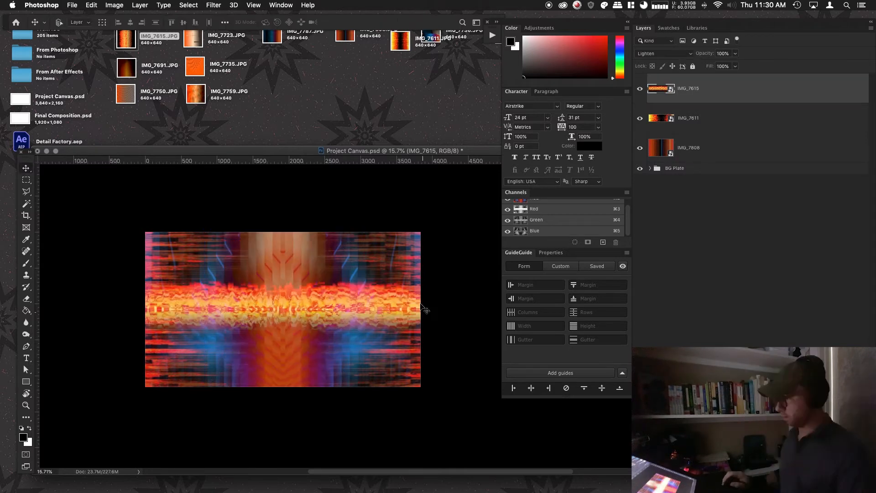
Transform IMG_7615 back to upright, filling the canvas, and align its bright column with the composition's centre.
{"action": "left_click_drag", "start_coordinate": [270, 299], "coordinate": [315, 333]}
{"action": "key", "text": "super+t"}
{"action": "mouse_move", "coordinate": [448, 286]}
{"action": "left_mouse_down"}
{"action": "mouse_move", "coordinate": [411, 422]}
{"action": "mouse_move", "coordinate": [319, 405]}
{"action": "left_mouse_up"}
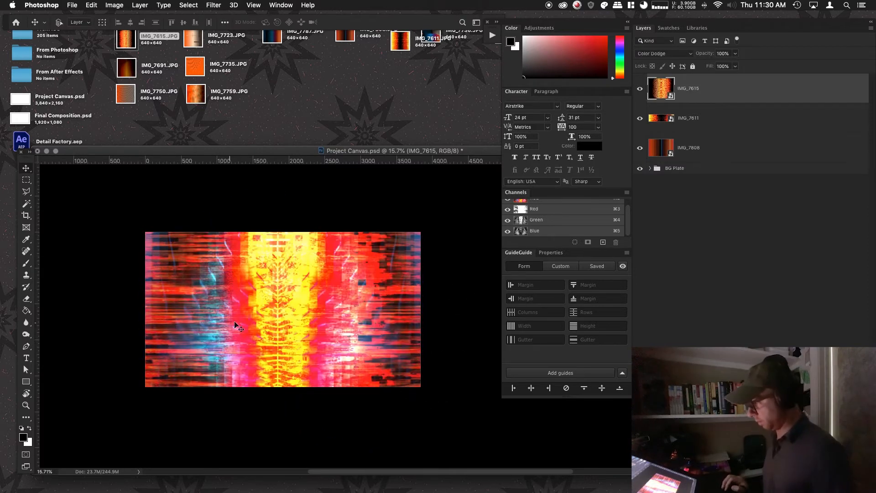
{"action": "mouse_move", "coordinate": [276, 330]}
{"action": "left_mouse_down"}
{"action": "mouse_move", "coordinate": [264, 307]}
{"action": "mouse_move", "coordinate": [281, 314]}
{"action": "left_mouse_up"}
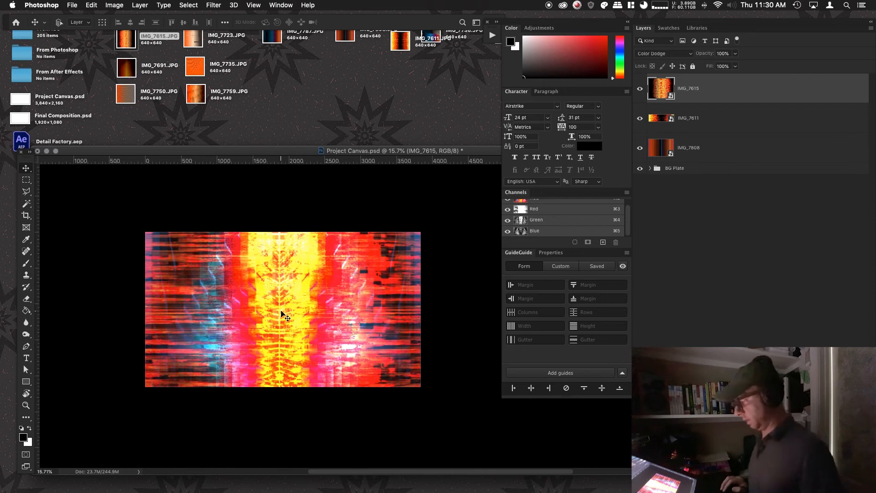
Try further blend modes on IMG_7615, from Linear Dodge (Add) through Difference to Multiply, and delete the layer.
{"action": "key", "text": "shift+plus"}
{"action": "key", "text": "shift+plus"}
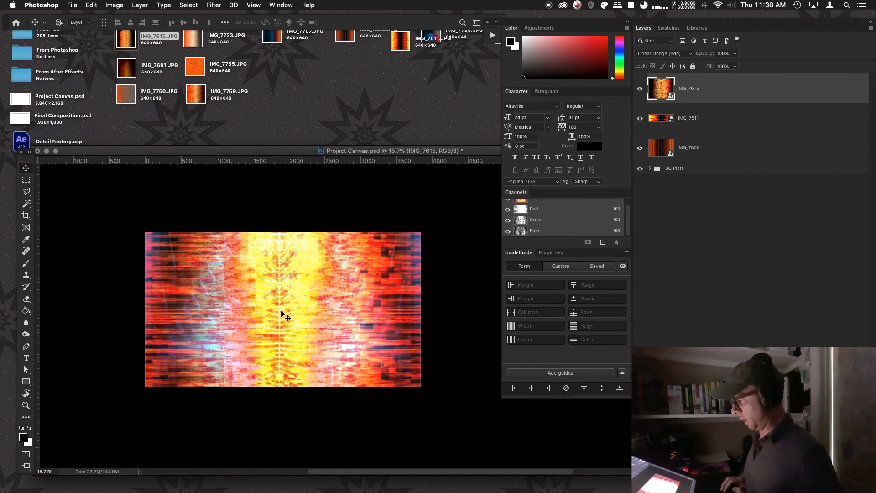
{"action": "key", "text": "shift+plus"}
{"action": "key", "text": "shift+plus"}
{"action": "key", "text": "shift+plus"}
{"action": "key", "text": "shift+plus"}
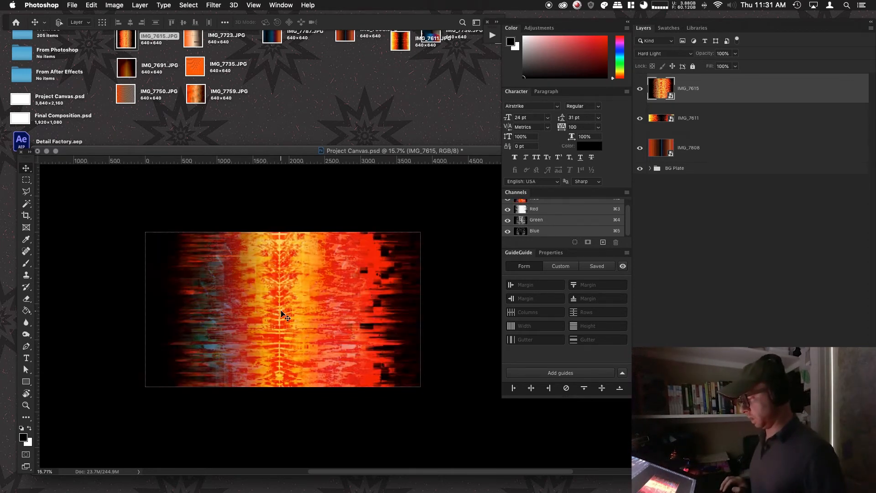
{"action": "key", "text": "shift+plus"}
{"action": "key", "text": "shift+plus"}
{"action": "key", "text": "shift+plus"}
{"action": "key", "text": "shift+plus"}
{"action": "key", "text": "shift+plus"}
{"action": "key", "text": "shift+plus"}
{"action": "key", "text": "shift+plus"}
{"action": "key", "text": "shift+plus"}
{"action": "key", "text": "shift+plus"}
{"action": "key", "text": "shift+plus"}
{"action": "key", "text": "shift+plus"}
{"action": "key", "text": "shift+plus"}
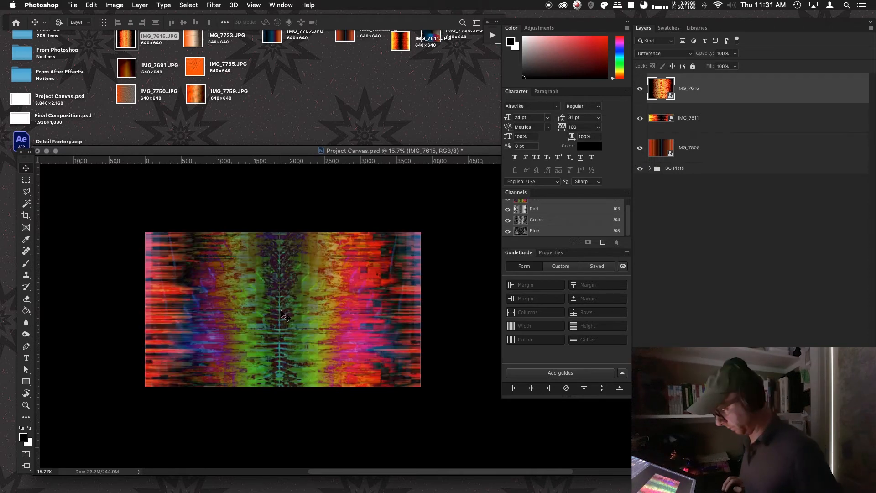
{"action": "key", "text": "shift+plus"}
{"action": "key", "text": "shift+plus"}
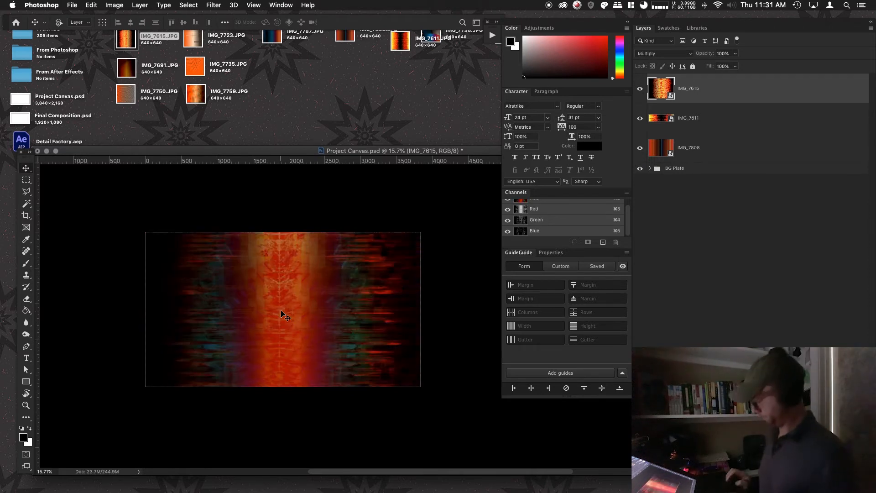
{"action": "key", "text": "BackSpace"}
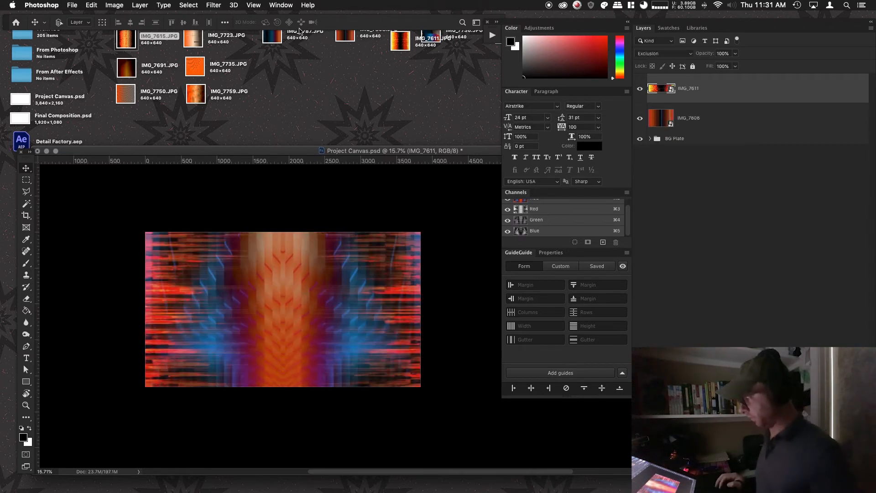
Switch to Finder and preview the desktop source images IMG_7622 and IMG_7676.
{"action": "left_click", "coordinate": [267, 88]}
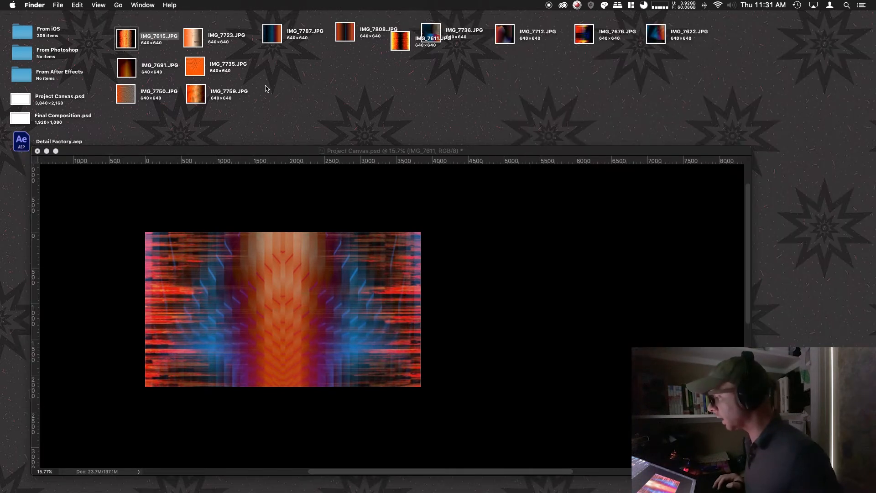
{"action": "left_click", "coordinate": [196, 67]}
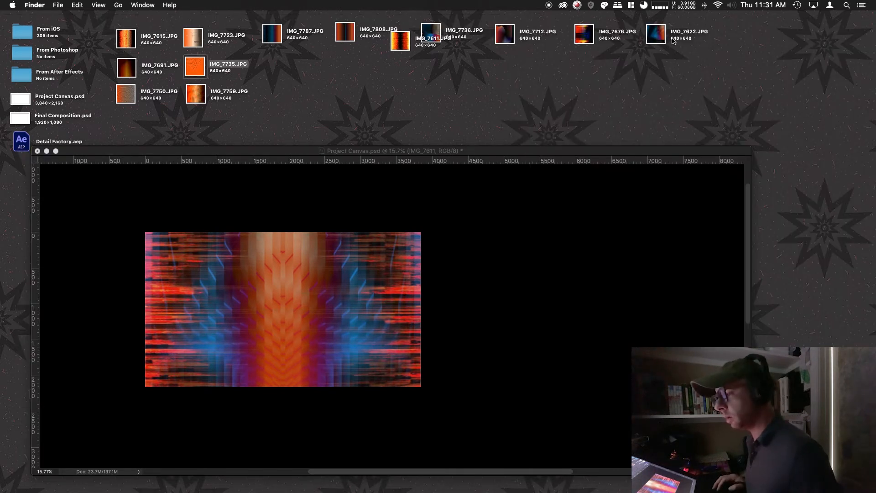
{"action": "left_click", "coordinate": [656, 35]}
{"action": "key", "text": "space"}
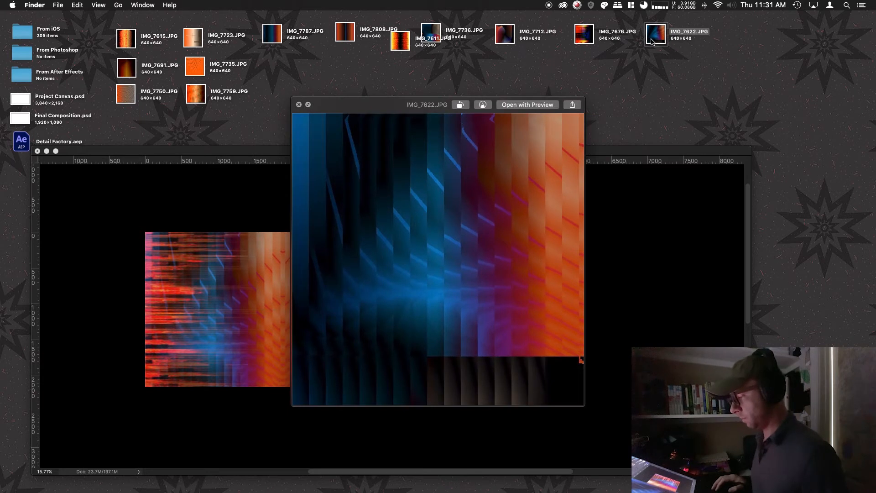
{"action": "key", "text": "space"}
{"action": "left_click", "coordinate": [579, 42]}
{"action": "key", "text": "space"}
{"action": "key", "text": "space"}
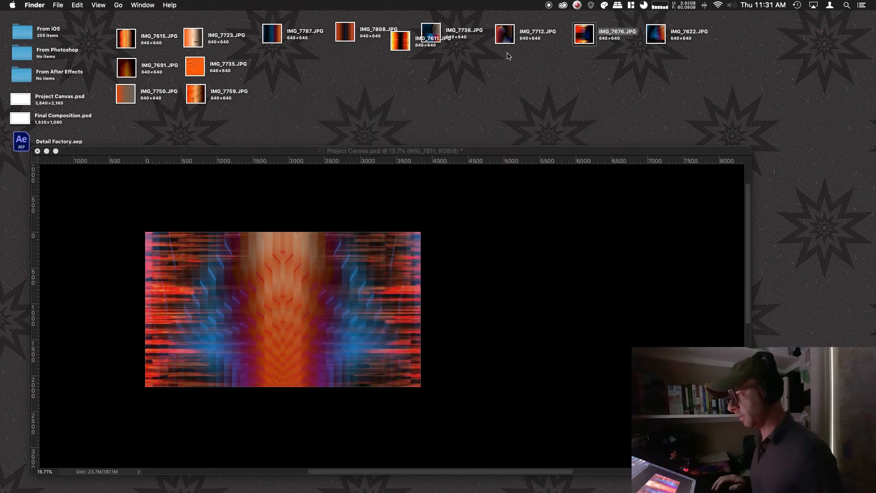
Preview IMG_7712 and place it in the centre of Project Canvas.psd at full canvas height.
{"action": "left_click", "coordinate": [505, 40]}
{"action": "key", "text": "space"}
{"action": "left_click", "coordinate": [401, 41]}
{"action": "left_click_drag", "start_coordinate": [401, 41], "coordinate": [375, 242]}
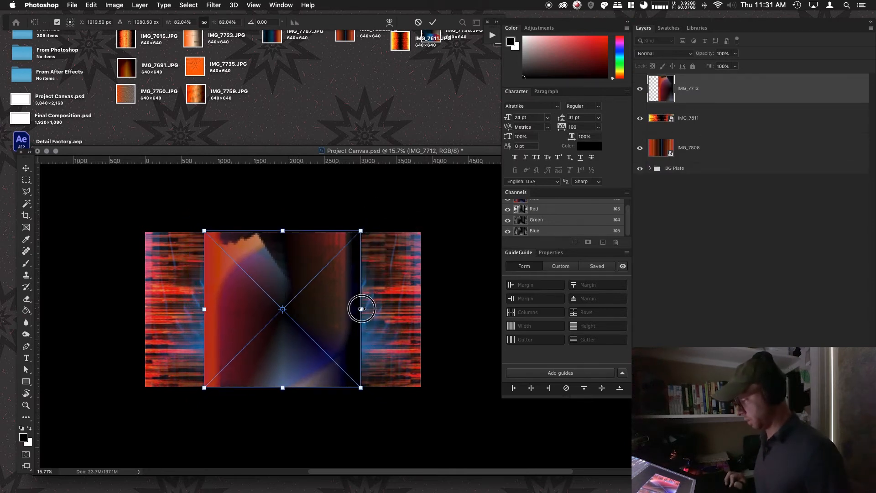
{"action": "left_click_drag", "start_coordinate": [361, 309], "coordinate": [352, 306]}
{"action": "key", "text": "super+z"}
{"action": "key", "text": "Return"}
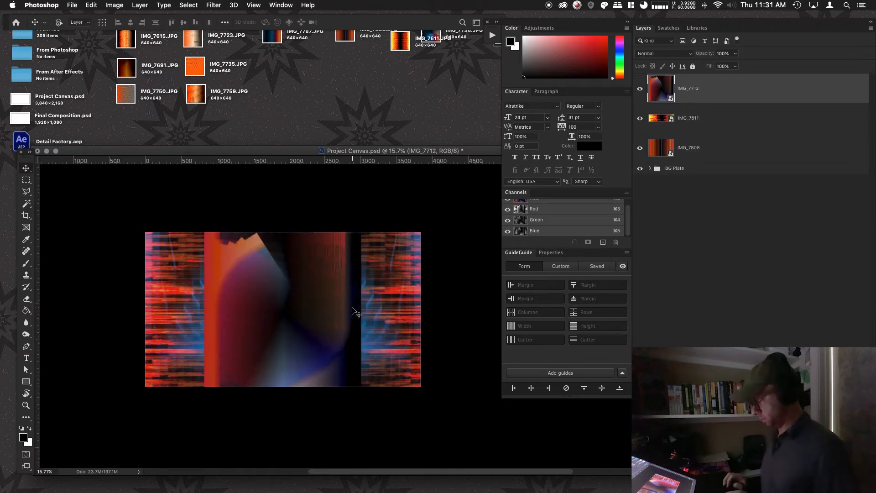
Try the Luminosity blend mode on the IMG_7712 layer and set it to Lighten.
{"action": "key", "text": "shift+minus"}
{"action": "key", "text": "shift+minus"}
{"action": "key", "text": "shift+equal"}
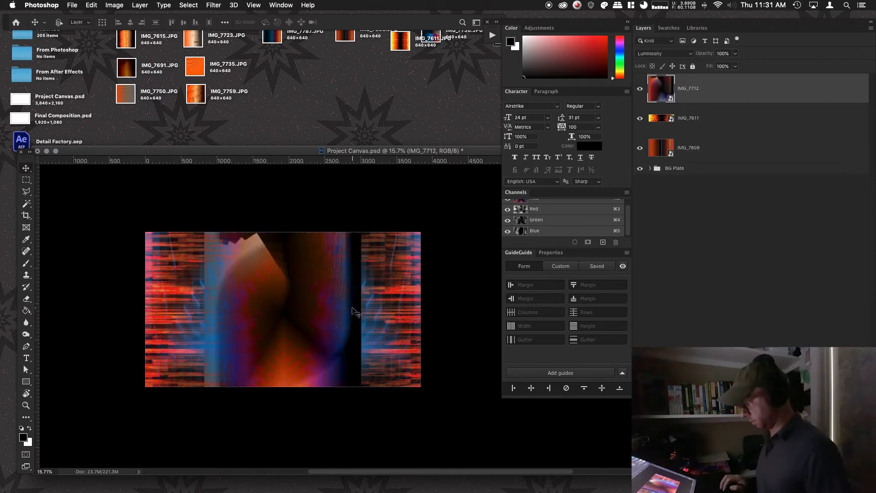
{"action": "key", "text": "alt+shift+g"}
Stretch IMG_7712 horizontally to about 155% width, from the canvas's left edge to beyond its right edge.
{"action": "key", "text": "super+t"}
{"action": "left_click_drag", "start_coordinate": [358, 309], "coordinate": [442, 325]}
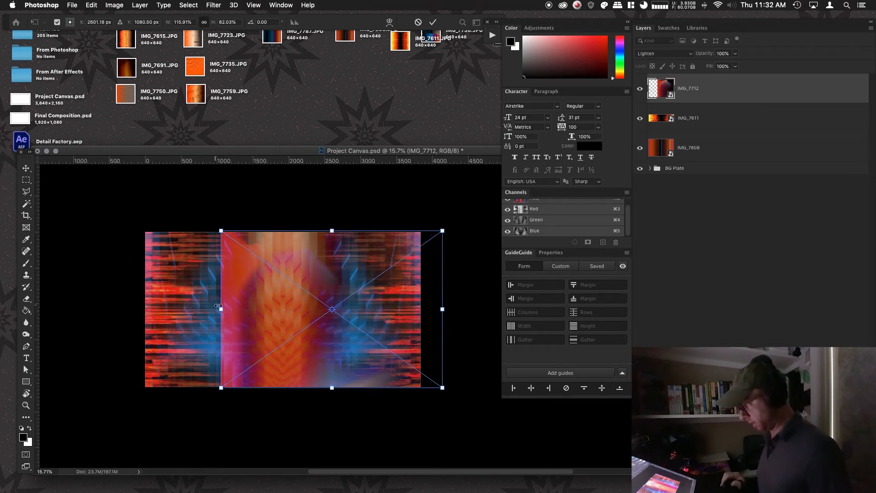
{"action": "left_click_drag", "start_coordinate": [221, 309], "coordinate": [164, 307]}
{"action": "key", "text": "Return"}
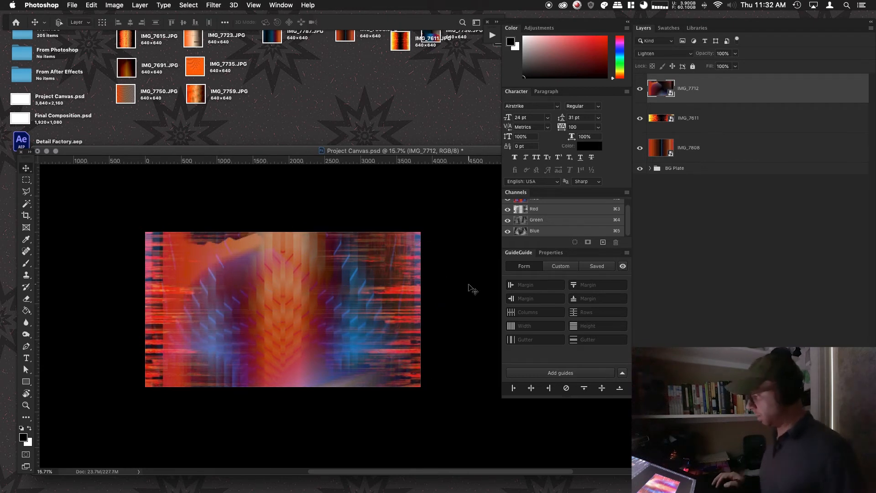
{"action": "key", "text": "super+t"}
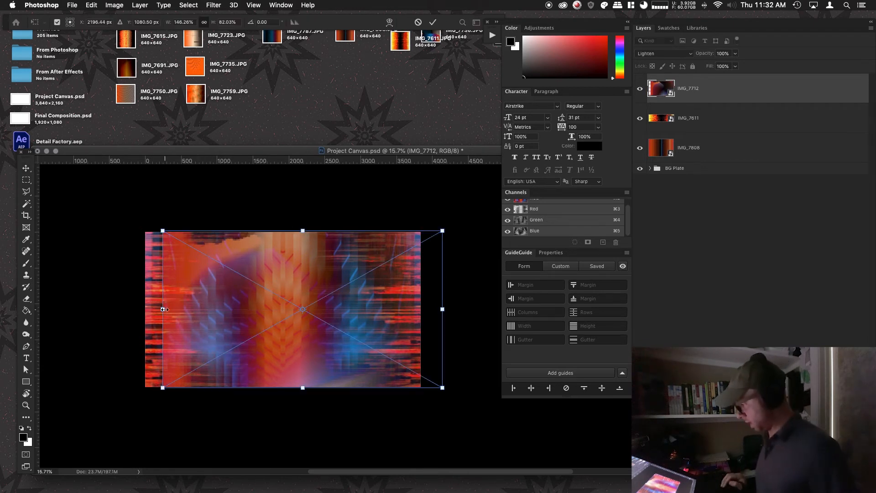
{"action": "left_click_drag", "start_coordinate": [163, 309], "coordinate": [145, 309]}
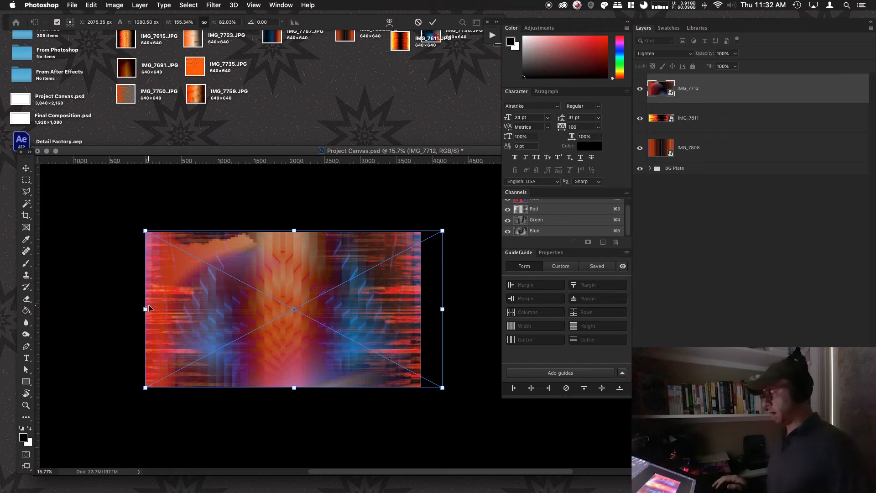
{"action": "key", "text": "Return"}
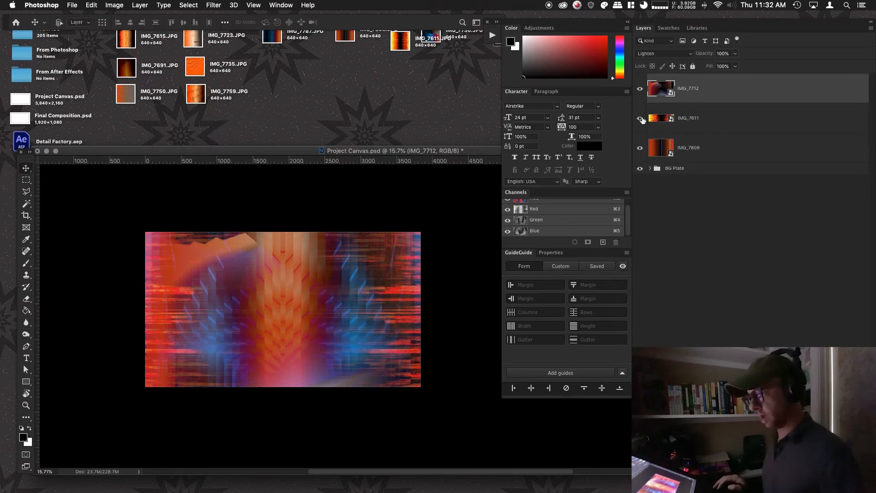
Hide the IMG_7611 layer and change the blend mode of IMG_7712 to Color Dodge.
{"action": "left_click", "coordinate": [640, 118]}
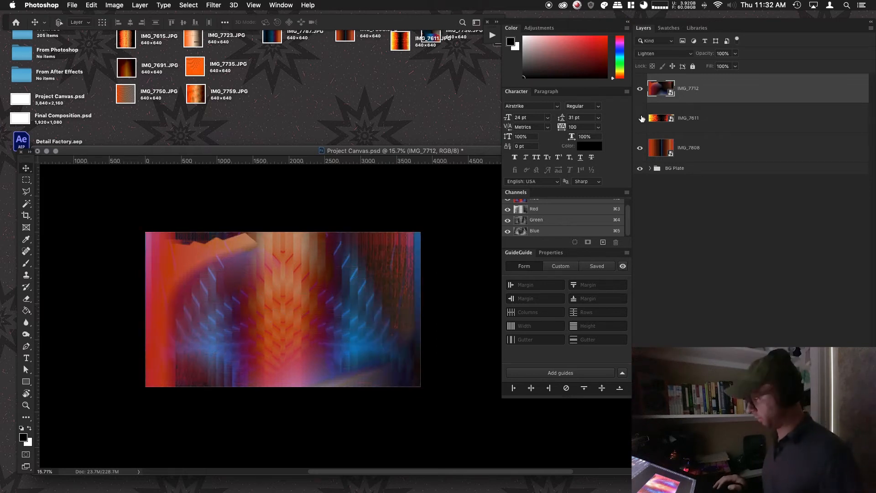
{"action": "left_click", "coordinate": [640, 91]}
{"action": "key", "text": "shift+equal"}
{"action": "key", "text": "shift+equal"}
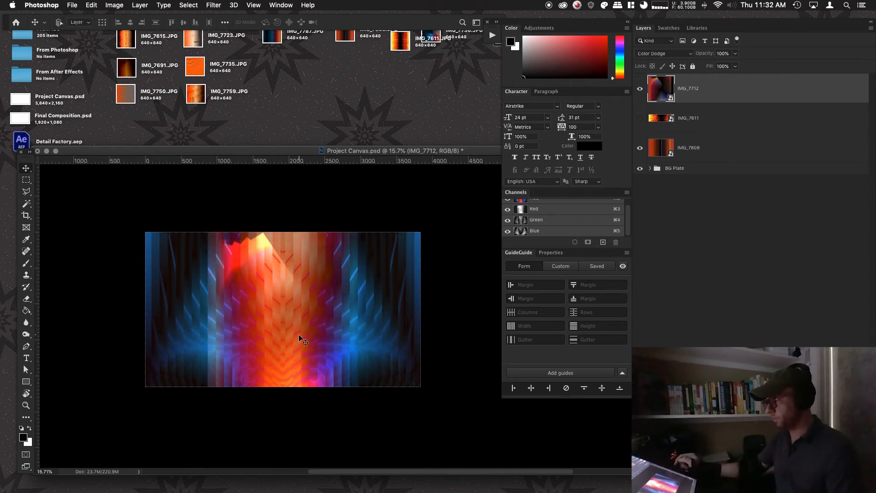
Toggle the IMG_7712 layer's visibility to compare the composition with and without it.
{"action": "left_click", "coordinate": [643, 92]}
{"action": "left_click", "coordinate": [640, 93]}
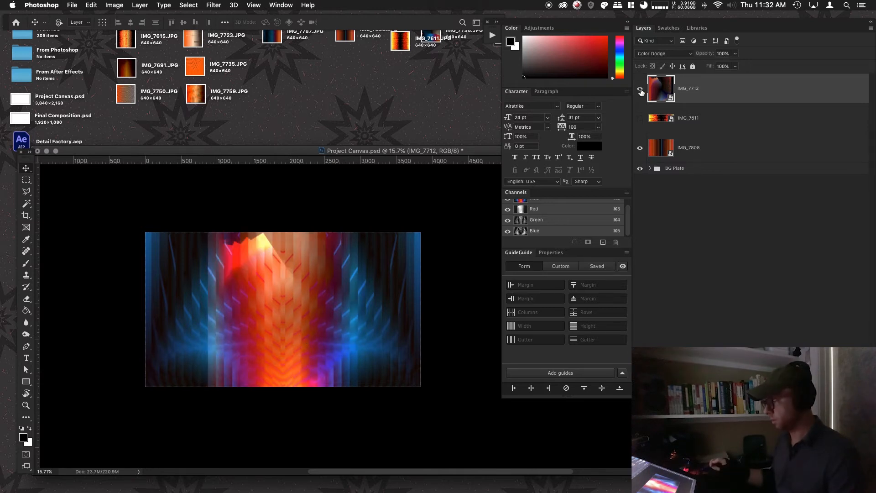
{"action": "left_click", "coordinate": [640, 92]}
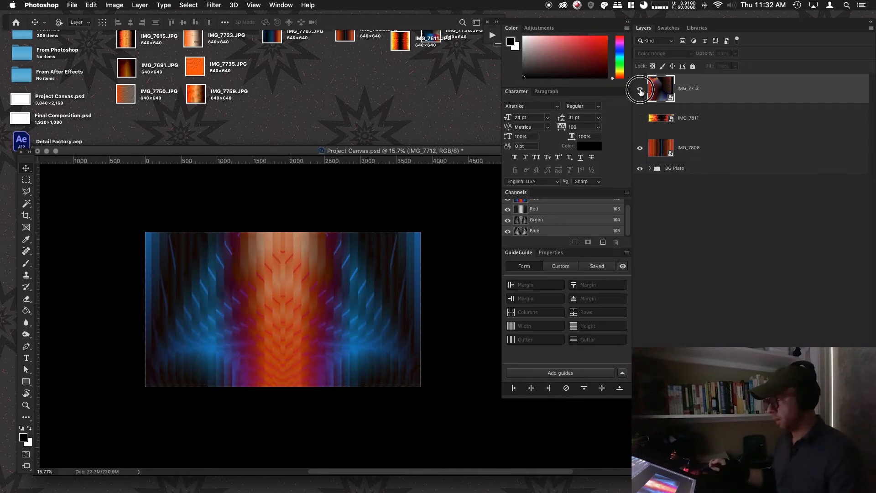
{"action": "left_click", "coordinate": [640, 92]}
{"action": "left_click", "coordinate": [640, 90]}
{"action": "left_click", "coordinate": [640, 91]}
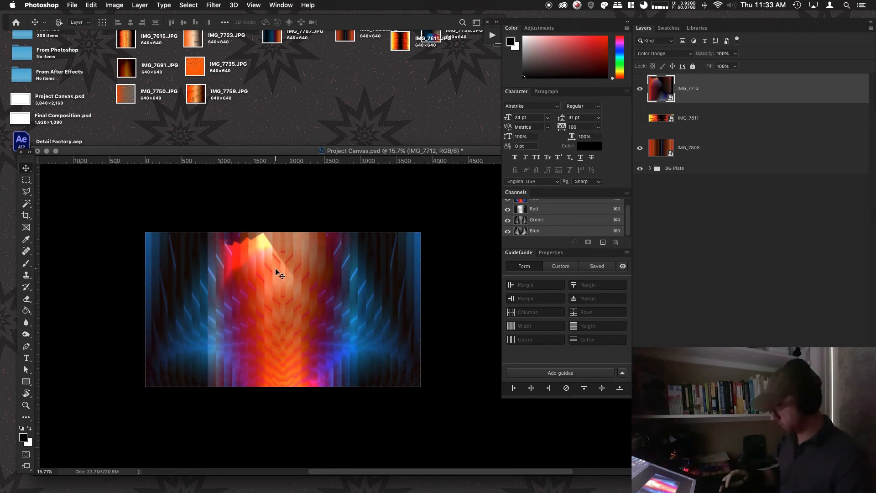
Stretch IMG_7712 vertically so it extends beyond the canvas's upper edge.
{"action": "key", "text": "super+t"}
{"action": "left_click_drag", "start_coordinate": [287, 230], "coordinate": [289, 218]}
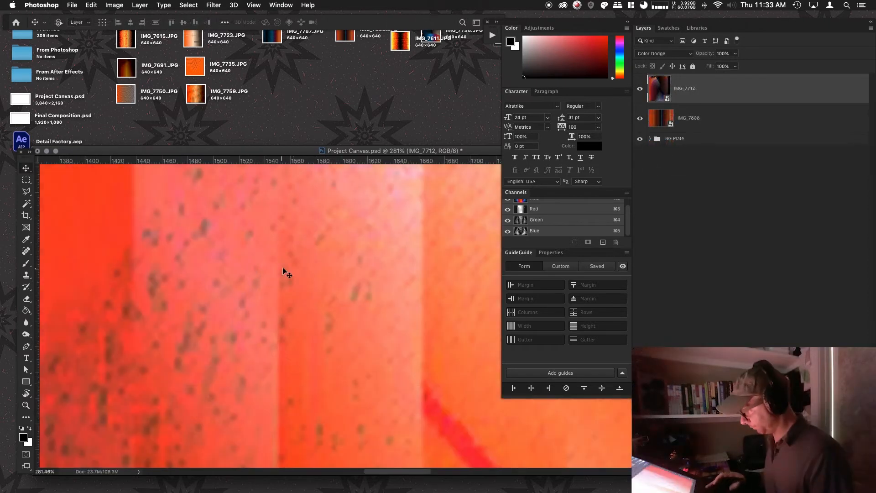
{"action": "scroll", "coordinate": [281, 270], "scroll_direction": "down", "scroll_amount": 5}
{"action": "scroll", "coordinate": [288, 269], "scroll_direction": "down", "scroll_amount": 4}
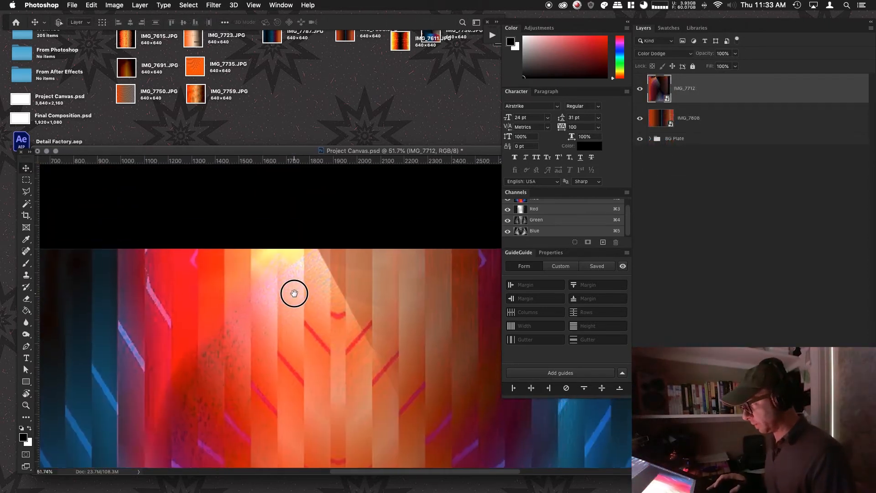
Add a new layer and set the Rectangle tool's fill to pale yellow (H 55, S 49, B 96).
{"action": "key", "text": "super+alt+shift+n"}
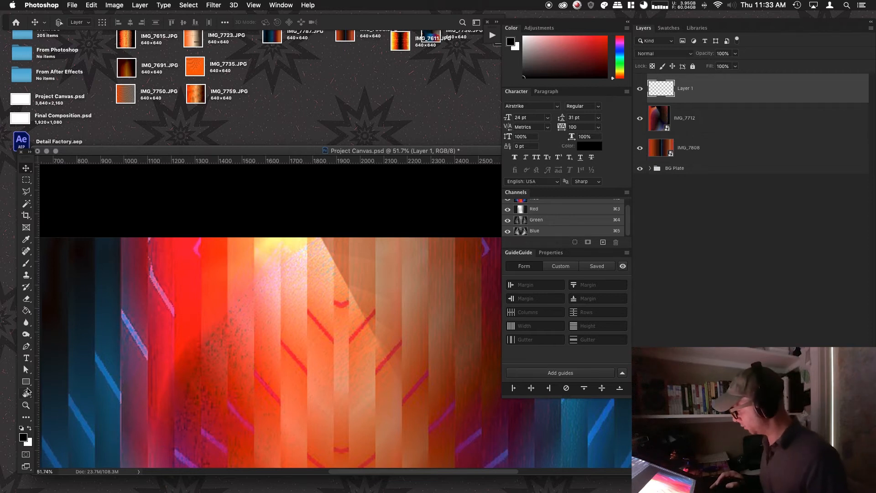
{"action": "left_click_drag", "start_coordinate": [26, 381], "coordinate": [39, 385]}
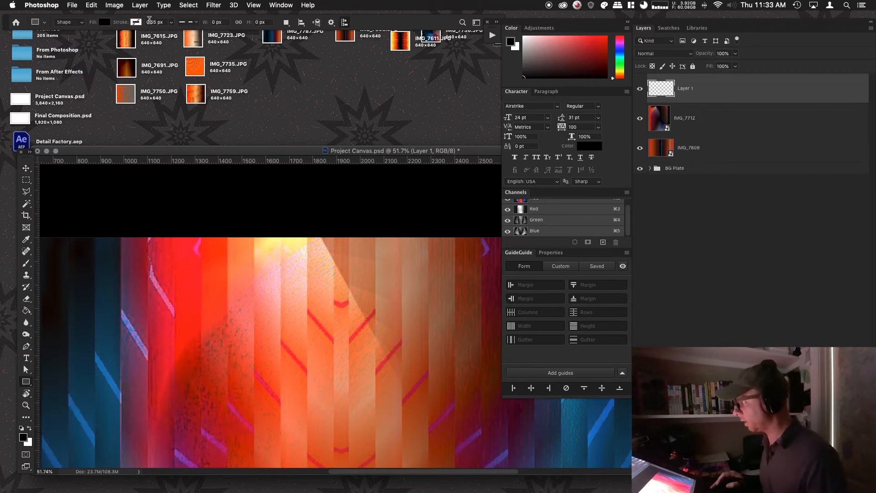
{"action": "left_click", "coordinate": [104, 22]}
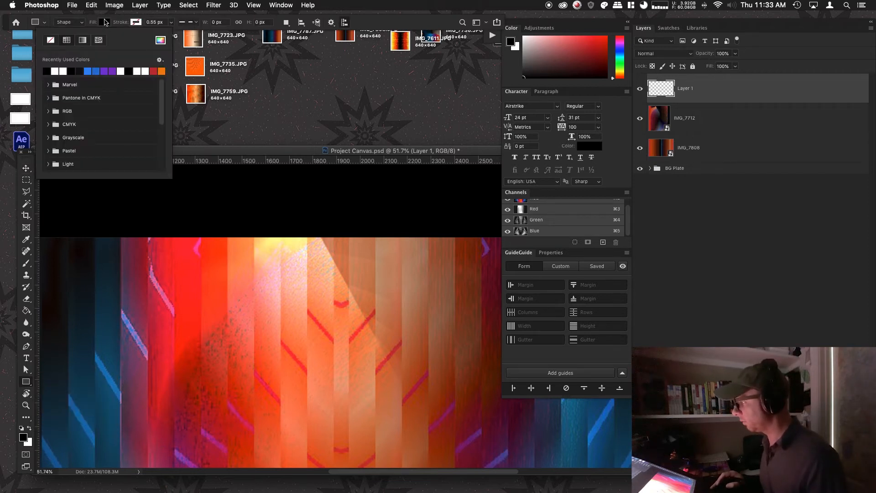
{"action": "left_click", "coordinate": [160, 60]}
{"action": "left_click", "coordinate": [160, 61]}
{"action": "left_click", "coordinate": [160, 40]}
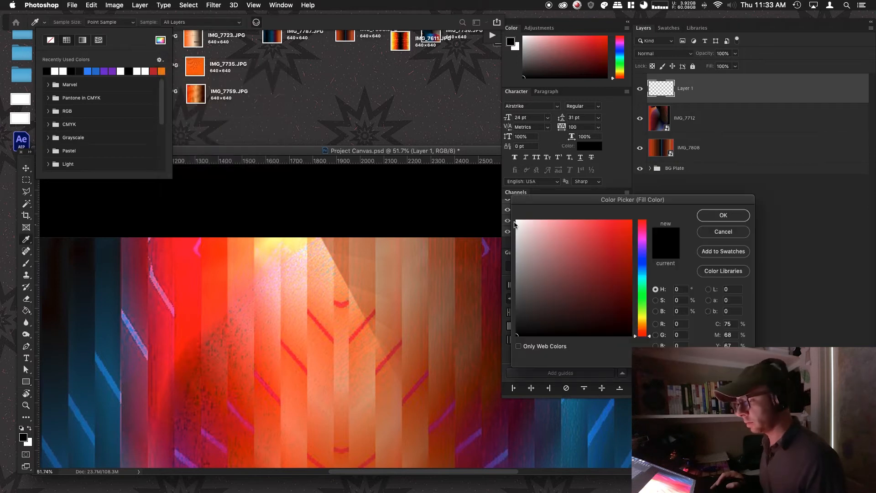
{"action": "left_click", "coordinate": [641, 318]}
{"action": "left_click", "coordinate": [572, 220]}
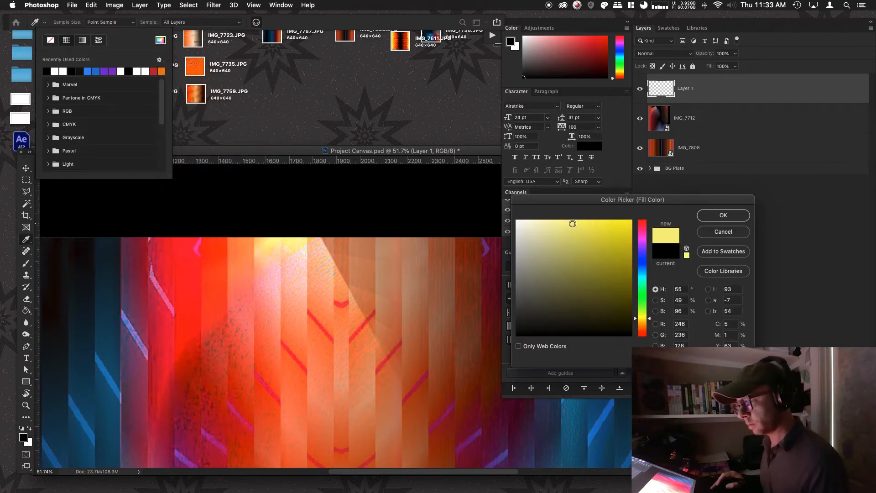
{"action": "left_click", "coordinate": [723, 215]}
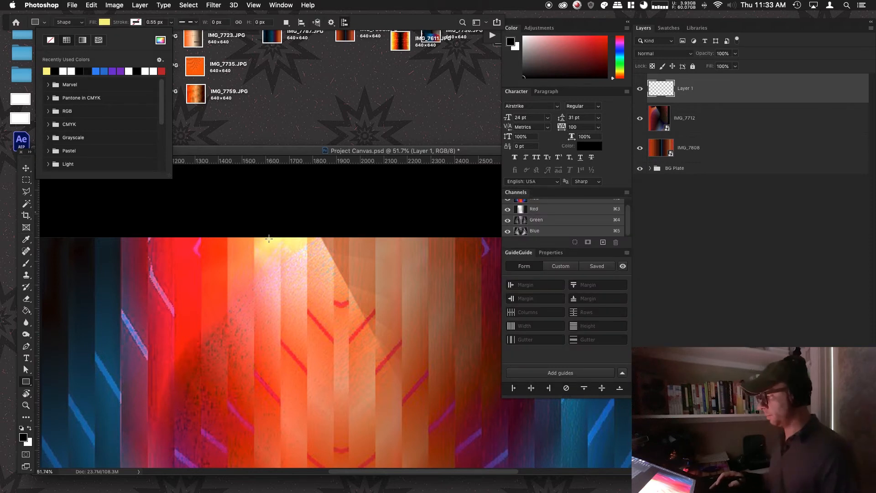
Draw a thin vertical rectangle about 28 × 898 px and rotate it about -34° along the chevron lines left of centre.
{"action": "left_click", "coordinate": [291, 236]}
{"action": "left_click_drag", "start_coordinate": [280, 239], "coordinate": [284, 447]}
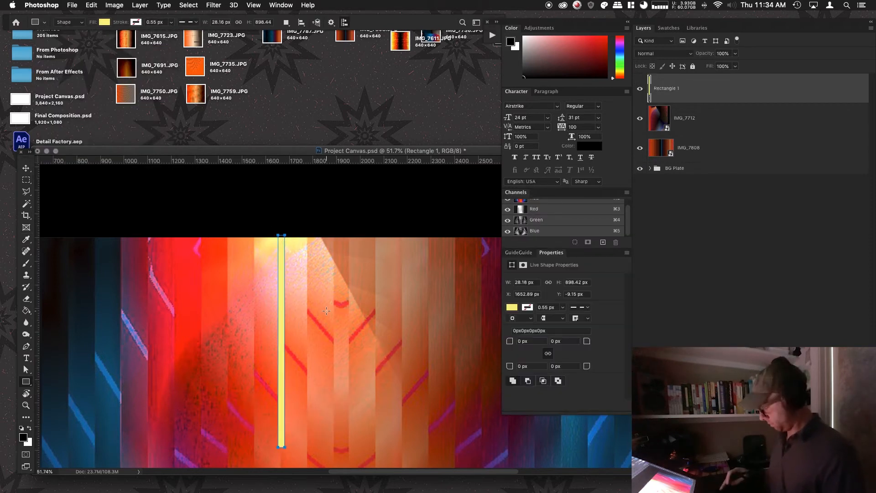
{"action": "key", "text": "super+t"}
{"action": "left_click_drag", "start_coordinate": [292, 206], "coordinate": [181, 251]}
{"action": "left_click_drag", "start_coordinate": [275, 417], "coordinate": [278, 400]}
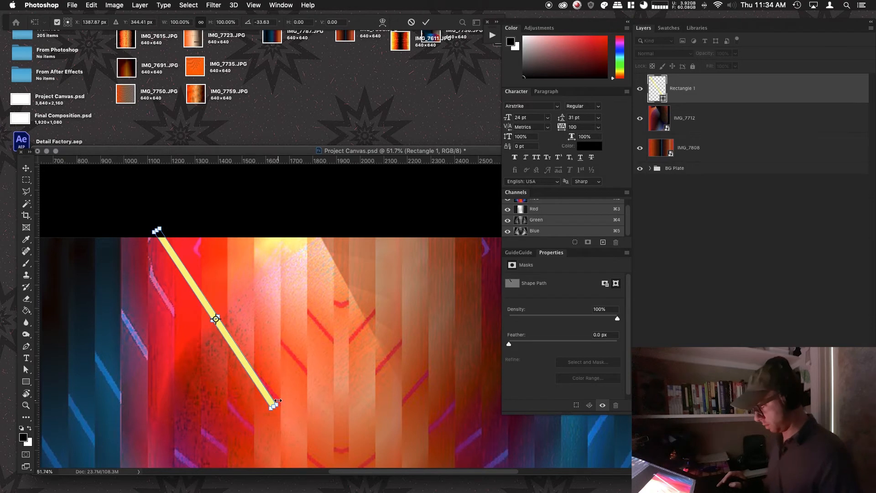
{"action": "key", "text": "Return"}
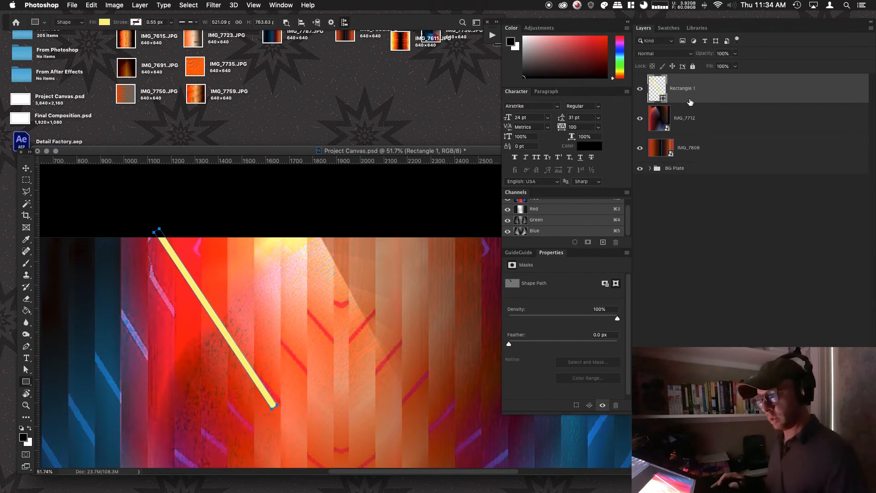
Duplicate the yellow rectangle layer and start Motion Blur on the upper copy, converting it to a smart object.
{"action": "left_click_drag", "start_coordinate": [690, 98], "coordinate": [689, 104], "text": "alt"}
{"action": "left_click", "coordinate": [692, 88]}
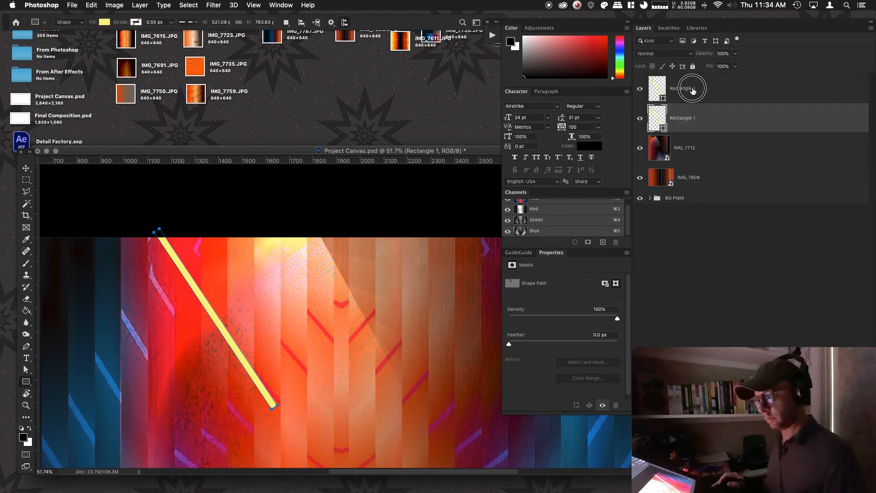
{"action": "left_click", "coordinate": [218, 5]}
{"action": "mouse_move", "coordinate": [237, 114]}
{"action": "left_click", "coordinate": [360, 166]}
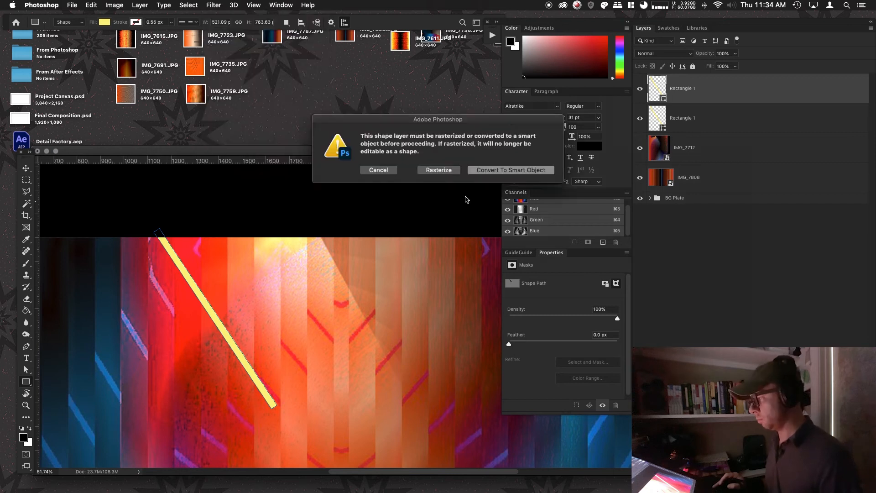
{"action": "key", "text": "Return"}
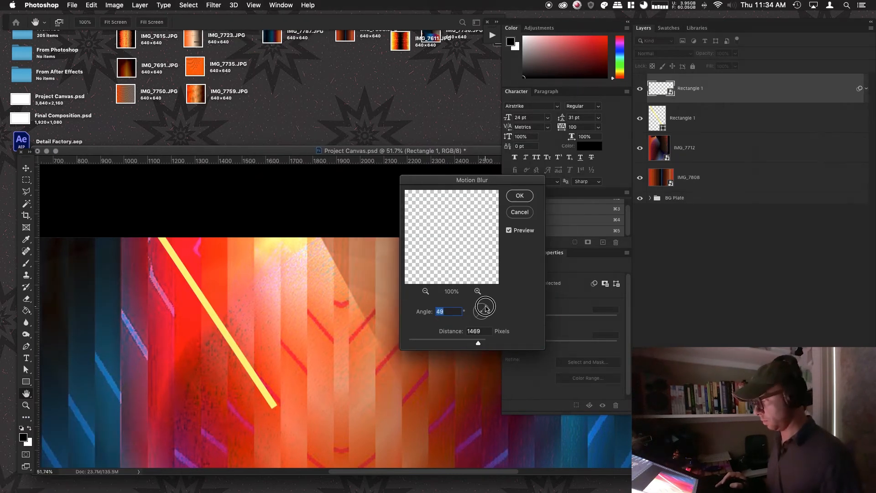
Try a Motion Blur with a 35° angle and 46 pixels distance on the upper rectangle copy.
{"action": "left_click", "coordinate": [425, 291]}
{"action": "left_click", "coordinate": [425, 291]}
{"action": "left_click_drag", "start_coordinate": [424, 343], "coordinate": [432, 344]}
{"action": "left_click", "coordinate": [480, 314]}
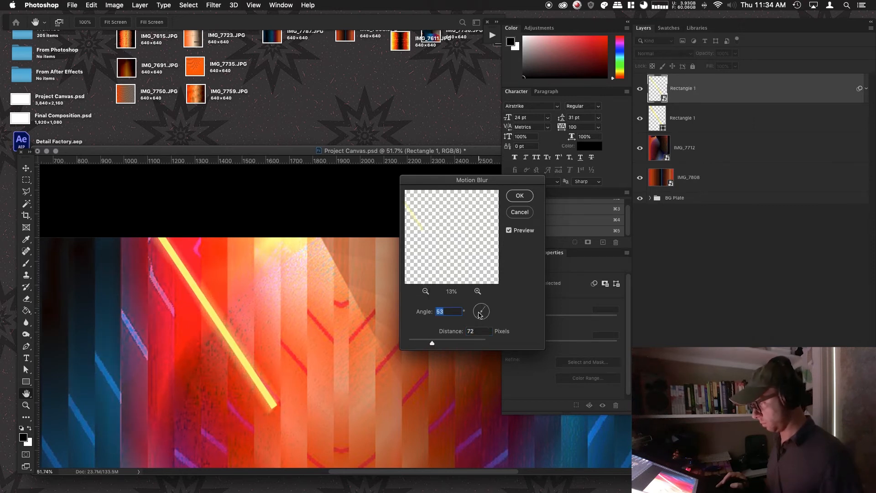
{"action": "left_click_drag", "start_coordinate": [475, 319], "coordinate": [474, 319]}
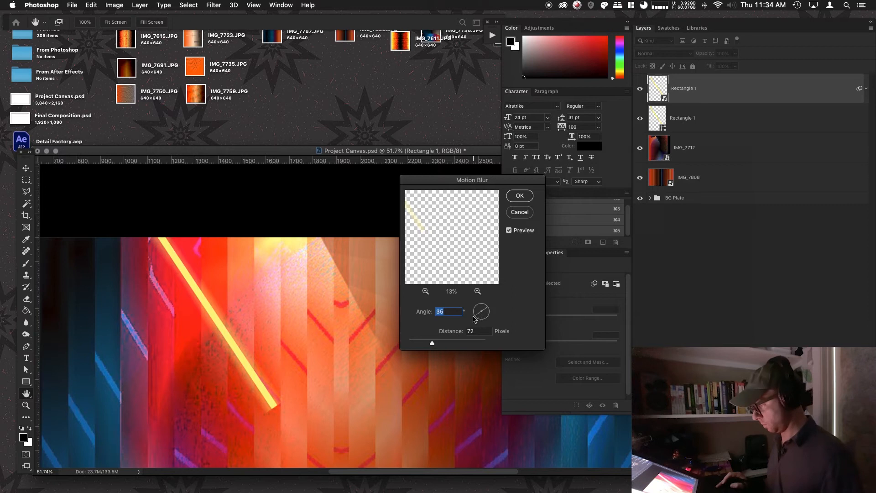
{"action": "left_click_drag", "start_coordinate": [432, 343], "coordinate": [427, 342]}
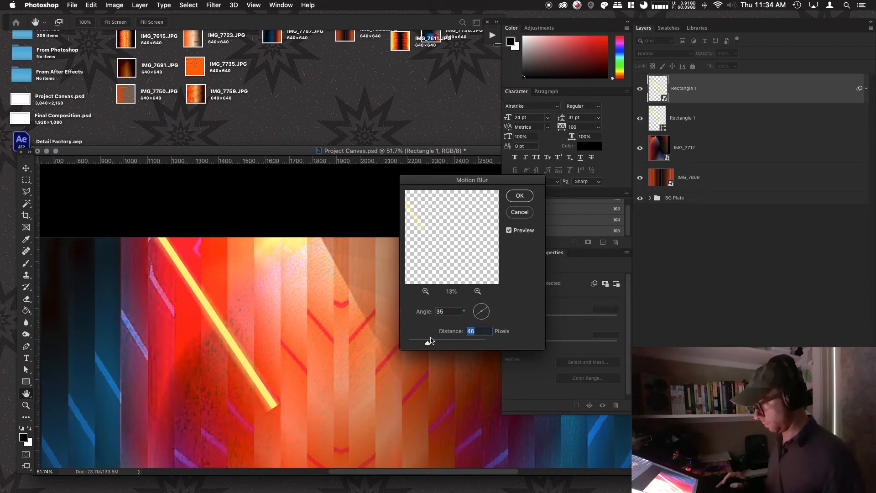
{"action": "left_click", "coordinate": [519, 195]}
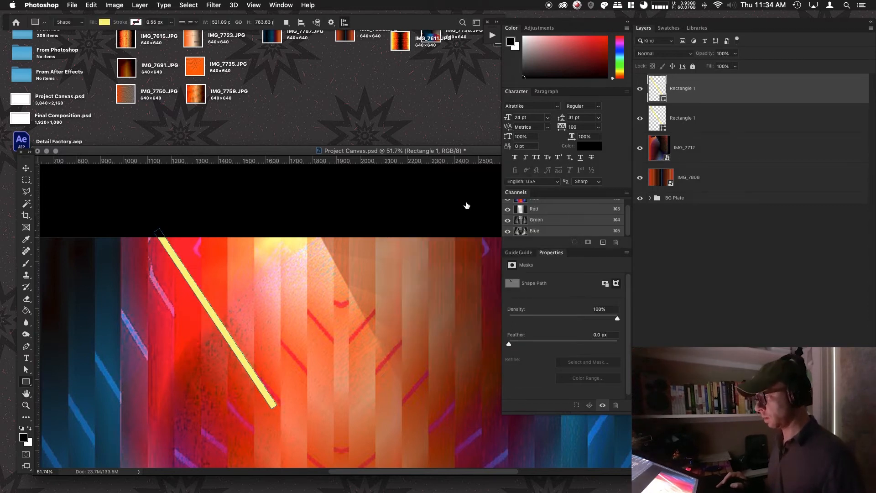
{"action": "left_click", "coordinate": [215, 5]}
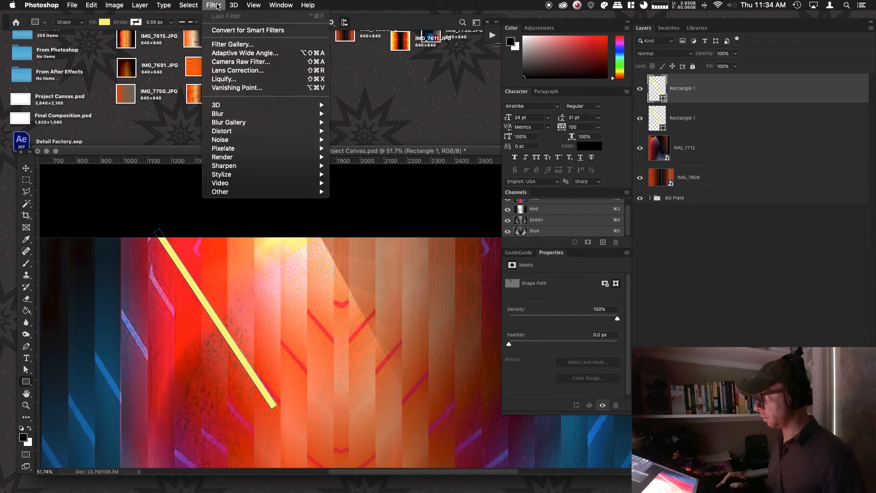
{"action": "mouse_move", "coordinate": [260, 150]}
{"action": "mouse_move", "coordinate": [272, 115]}
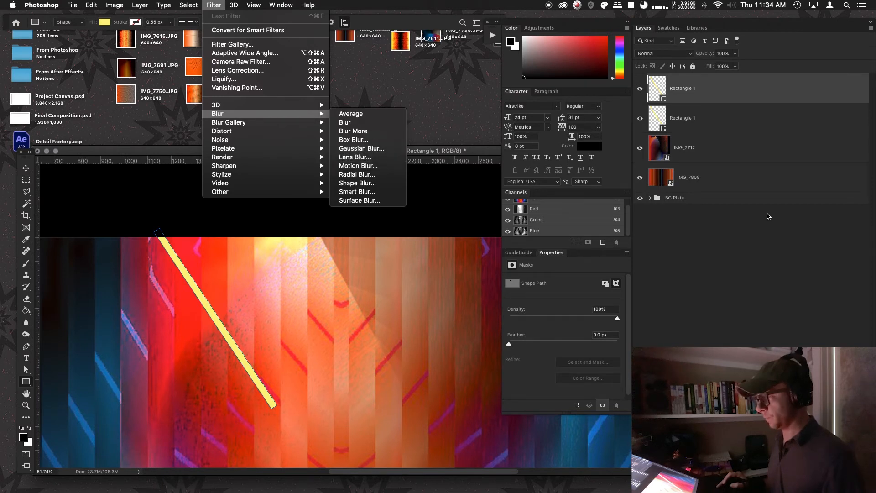
{"action": "left_click", "coordinate": [730, 212]}
{"action": "key", "text": "super+t"}
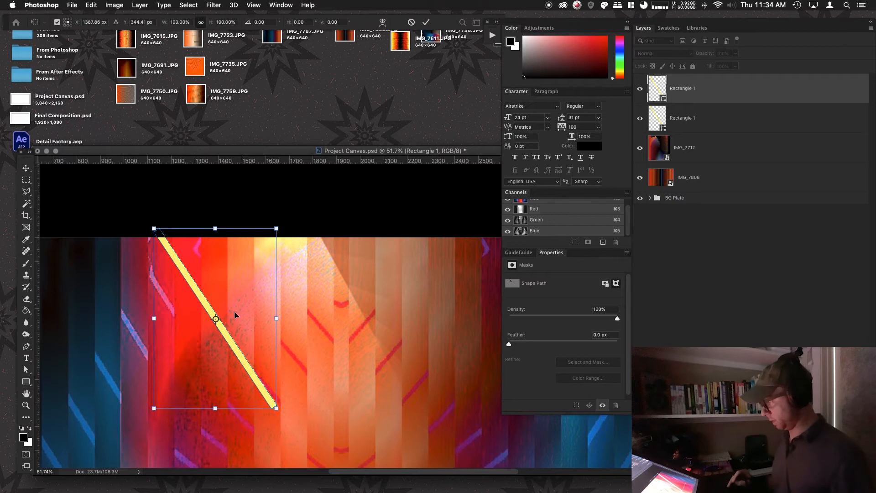
{"action": "key", "text": "Return"}
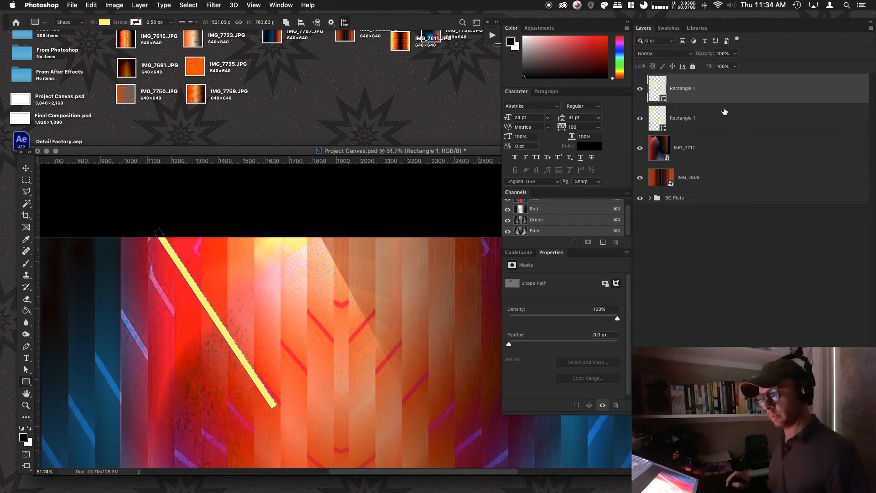
Delete both diagonal rectangle layers and draw a thin vertical yellow rectangle about 14 × 891 px from the canvas's top edge, left of centre.
{"action": "left_click", "coordinate": [724, 112], "text": "shift"}
{"action": "key", "text": "Delete"}
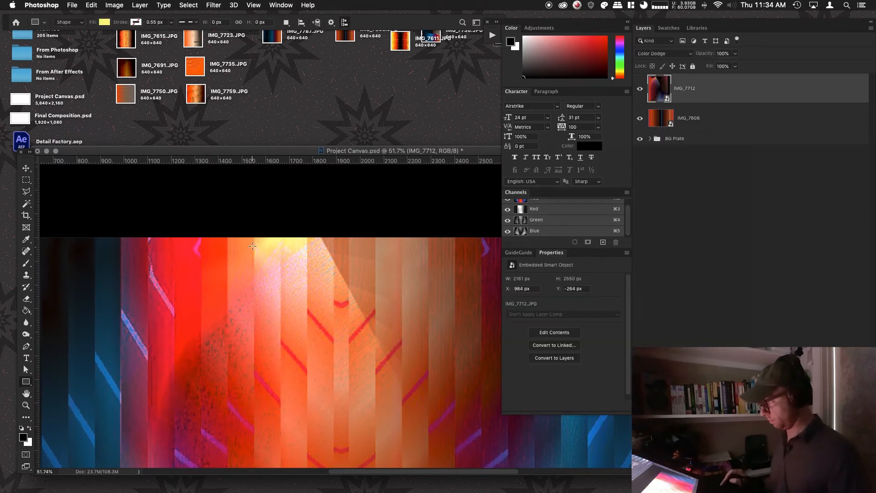
{"action": "left_click_drag", "start_coordinate": [255, 240], "coordinate": [259, 451]}
Duplicate the thin rectangle layer and stretch the upper copy leftward to about 492 px wide.
{"action": "left_click_drag", "start_coordinate": [696, 90], "coordinate": [696, 83], "text": "alt"}
{"action": "key", "text": "super+t"}
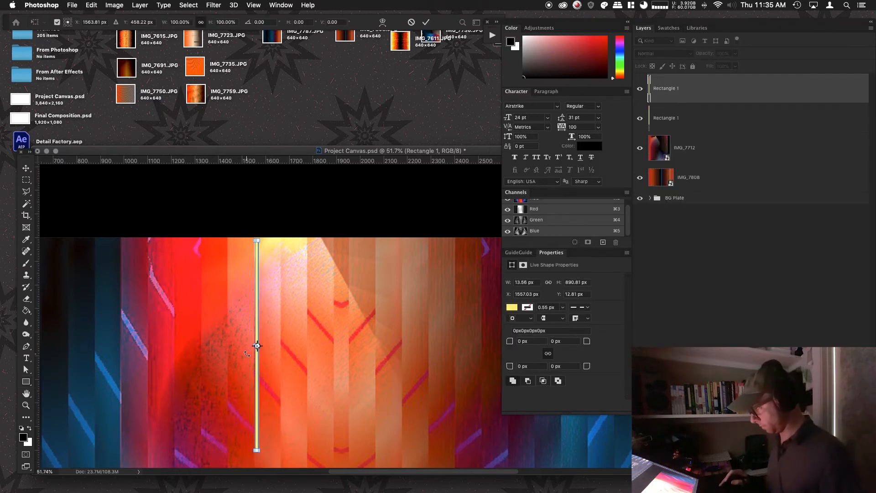
{"action": "left_click_drag", "start_coordinate": [256, 346], "coordinate": [142, 346]}
{"action": "key", "text": "Return"}
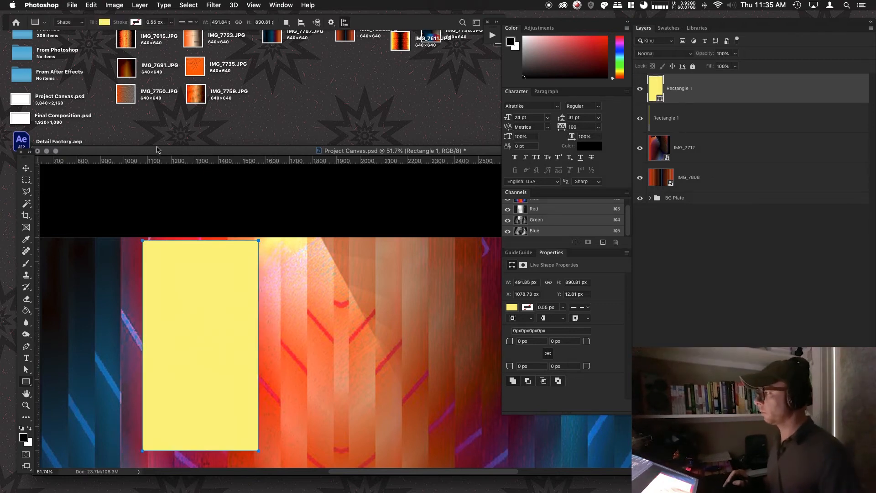
Convert the wide yellow rectangle to a smart object and apply Motion Blur with a 4° angle and 813 pixels distance.
{"action": "left_click", "coordinate": [213, 5]}
{"action": "mouse_move", "coordinate": [314, 114]}
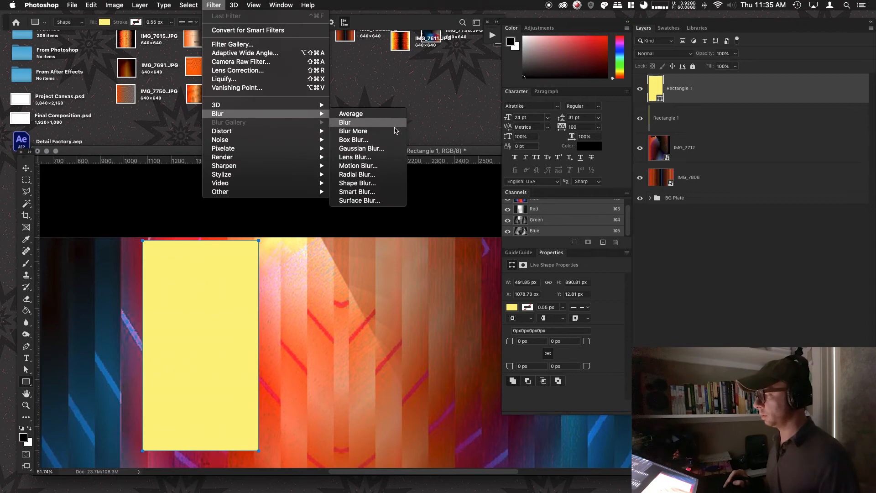
{"action": "left_click", "coordinate": [381, 166]}
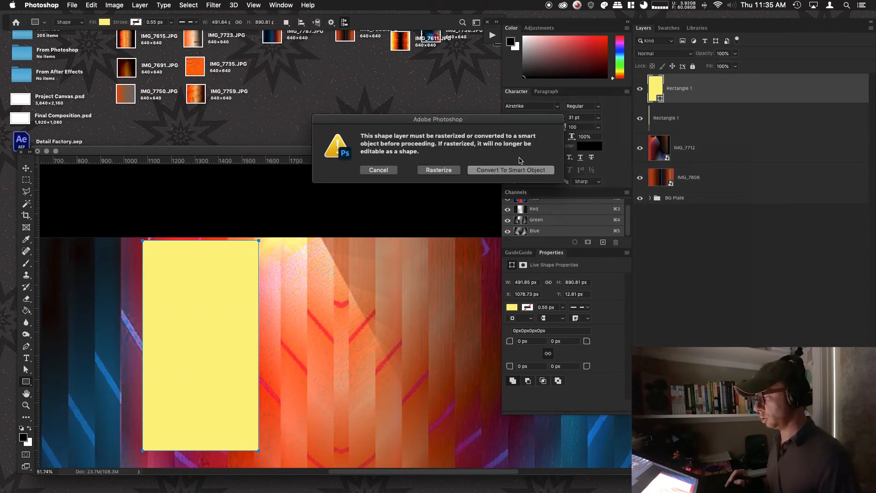
{"action": "left_click", "coordinate": [512, 169]}
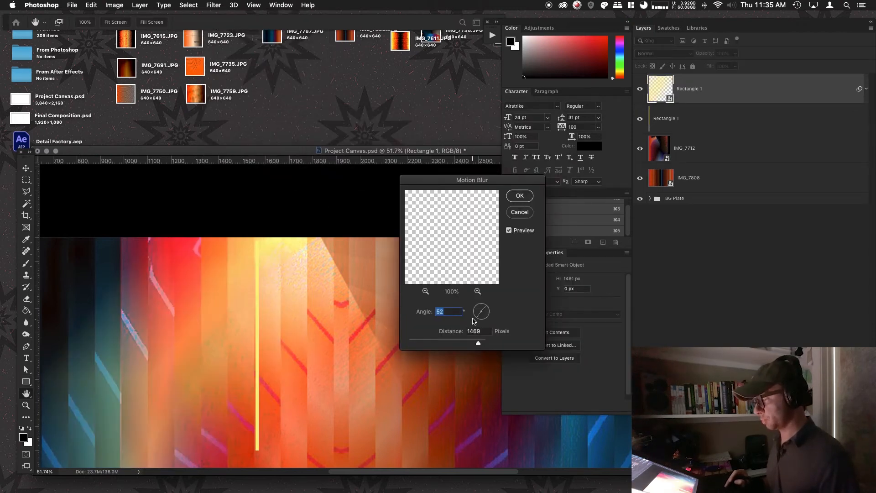
{"action": "left_click", "coordinate": [471, 313]}
{"action": "left_click", "coordinate": [449, 342]}
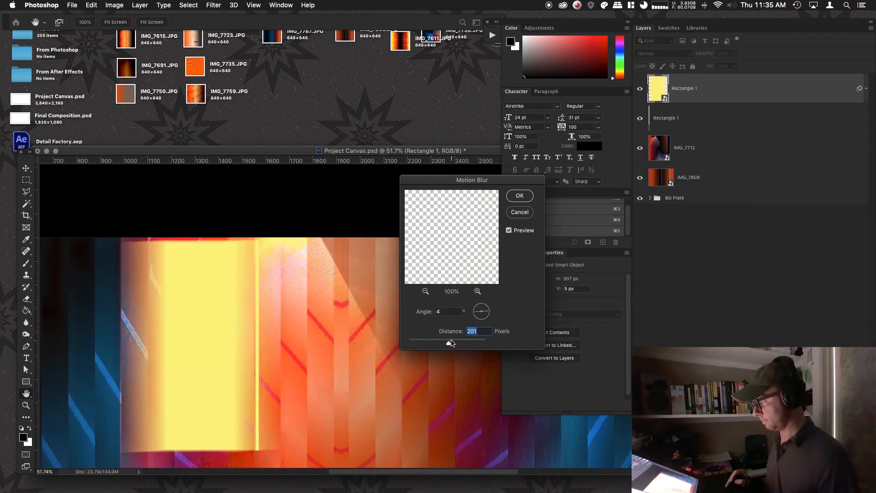
{"action": "left_click_drag", "start_coordinate": [449, 342], "coordinate": [470, 344]}
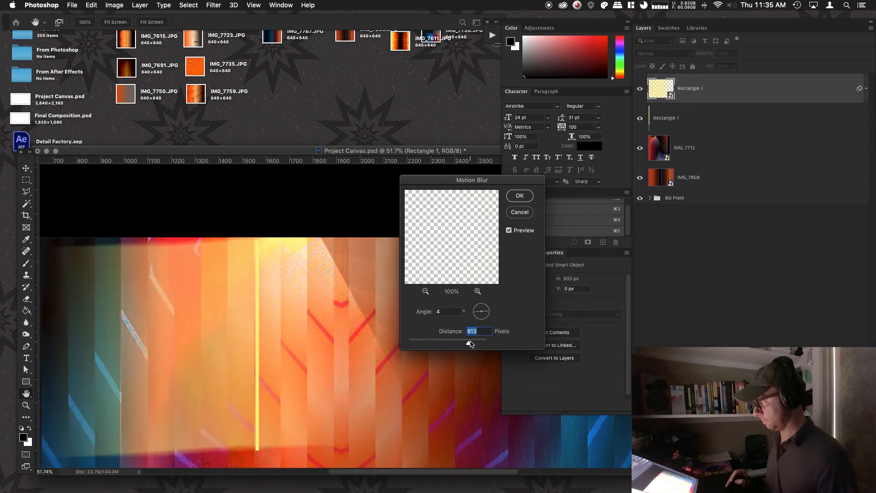
{"action": "left_click", "coordinate": [520, 196]}
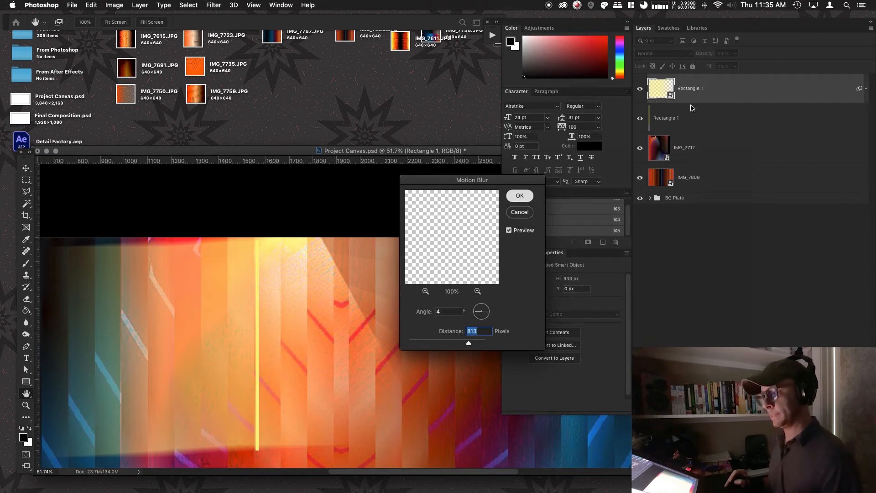
Move the blurred rectangle slightly right to X 727 px, keeping its top at Y 0 px.
{"action": "scroll", "coordinate": [286, 288], "scroll_direction": "down", "scroll_amount": 3}
{"action": "scroll", "coordinate": [285, 288], "scroll_direction": "down", "scroll_amount": 2}
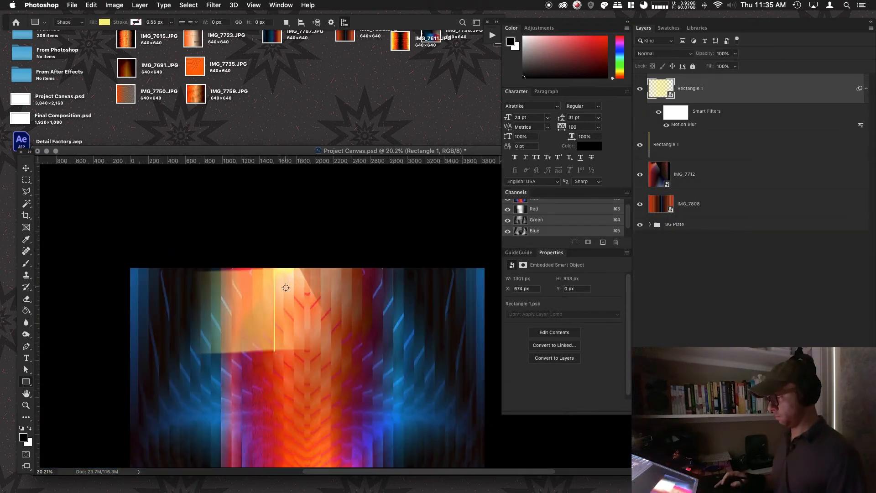
{"action": "key", "text": "v"}
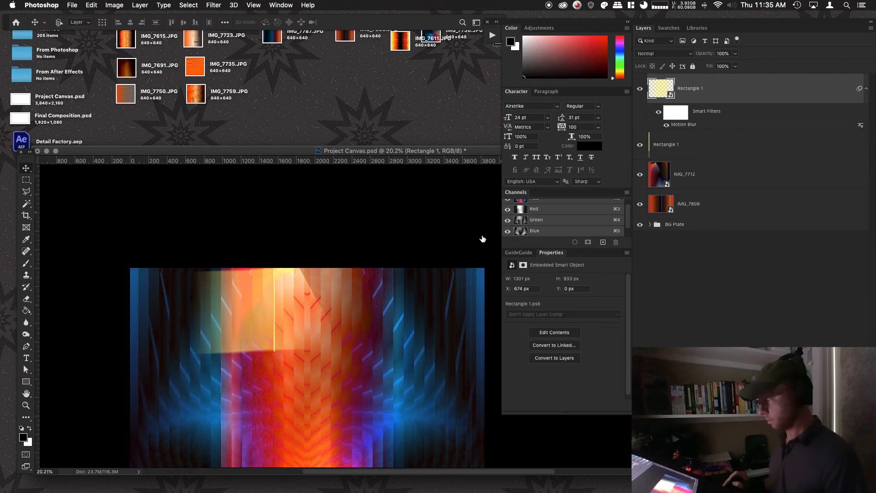
{"action": "left_click_drag", "start_coordinate": [343, 302], "coordinate": [292, 322]}
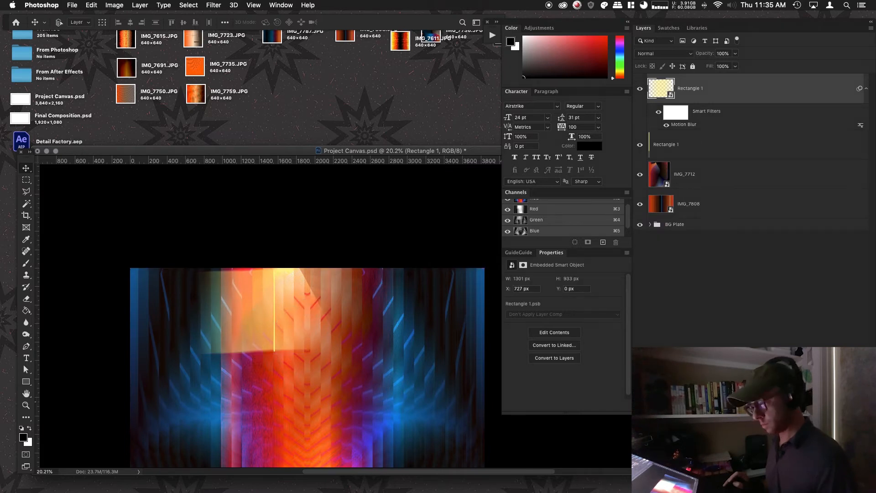
Add a layer mask to the blurred rectangle hiding everything right of the thin line, and select both rectangle layers.
{"action": "left_click", "coordinate": [799, 487]}
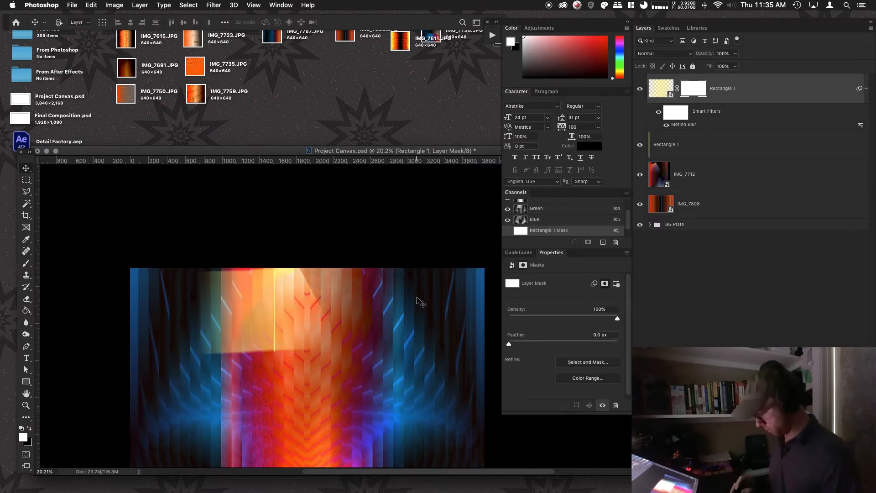
{"action": "key", "text": "m"}
{"action": "left_click_drag", "start_coordinate": [428, 268], "coordinate": [274, 410]}
{"action": "key", "text": "BackSpace"}
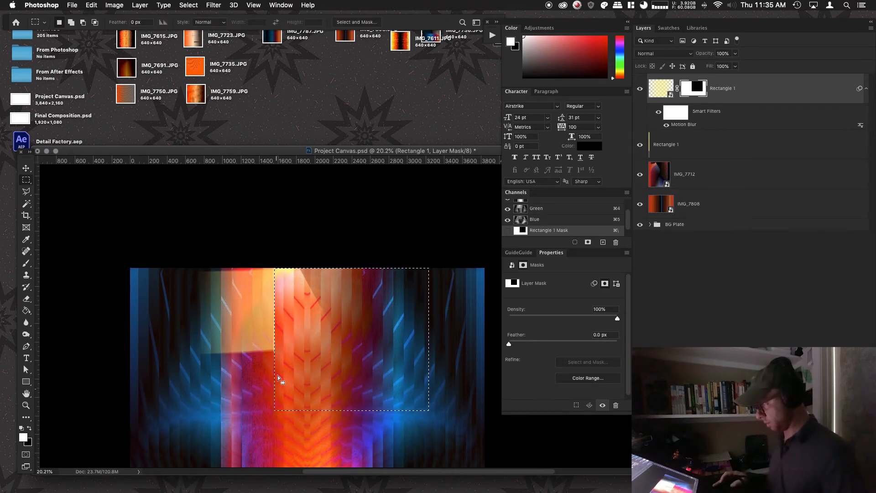
{"action": "key", "text": "super+d"}
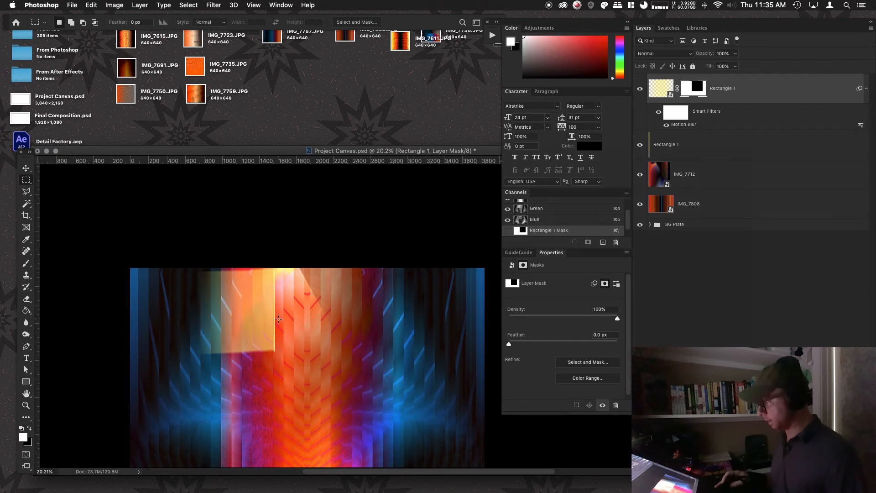
{"action": "scroll", "coordinate": [278, 318], "scroll_direction": "up", "scroll_amount": 5}
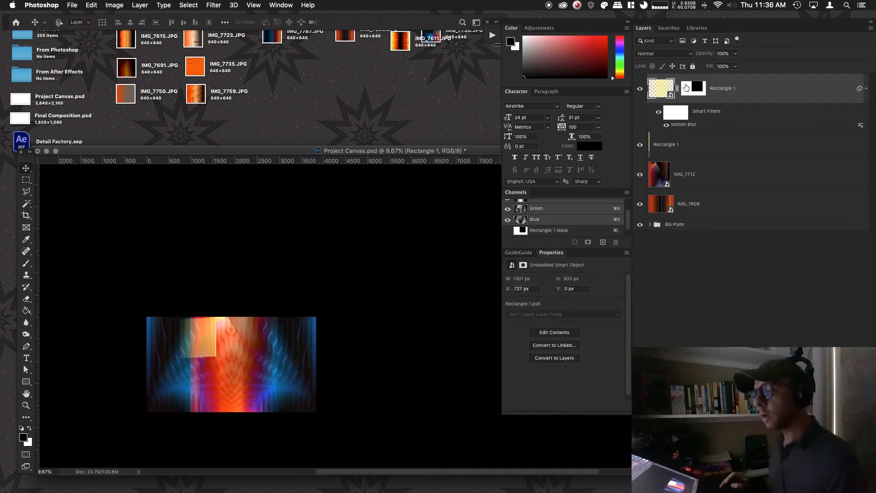
{"action": "left_click", "coordinate": [692, 146]}
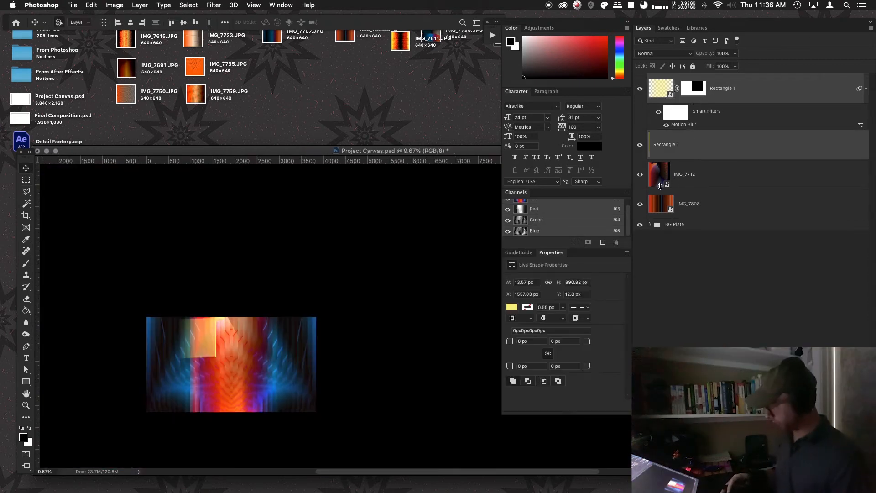
{"action": "key", "text": "super+t"}
{"action": "left_click_drag", "start_coordinate": [251, 317], "coordinate": [210, 294]}
{"action": "mouse_move", "coordinate": [223, 328]}
{"action": "left_mouse_down"}
{"action": "mouse_move", "coordinate": [256, 301]}
{"action": "mouse_move", "coordinate": [276, 335]}
{"action": "mouse_move", "coordinate": [315, 322]}
{"action": "mouse_move", "coordinate": [323, 302]}
{"action": "mouse_move", "coordinate": [226, 315]}
{"action": "left_mouse_up"}
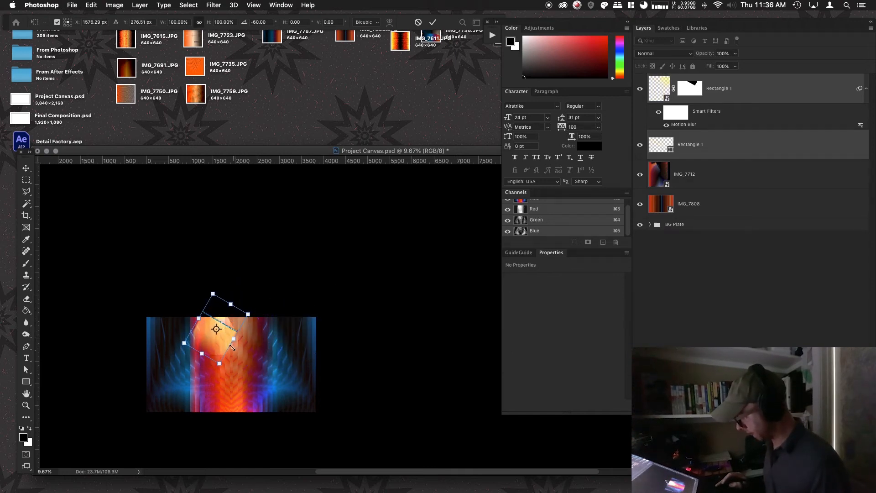
{"action": "key", "text": "Escape"}
Rotate both rectangle layers together counterclockwise so the thin line runs diagonally down to the right.
{"action": "key", "text": "super+t"}
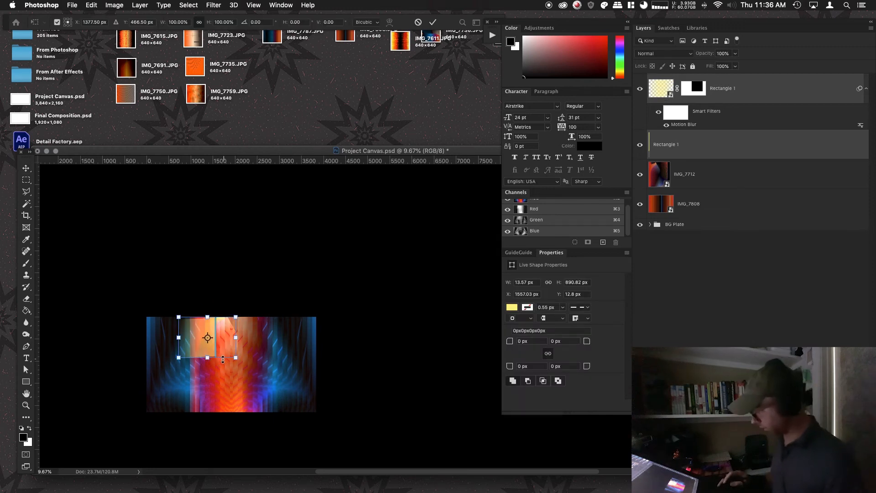
{"action": "left_click_drag", "start_coordinate": [236, 358], "coordinate": [321, 416]}
{"action": "key", "text": "Return"}
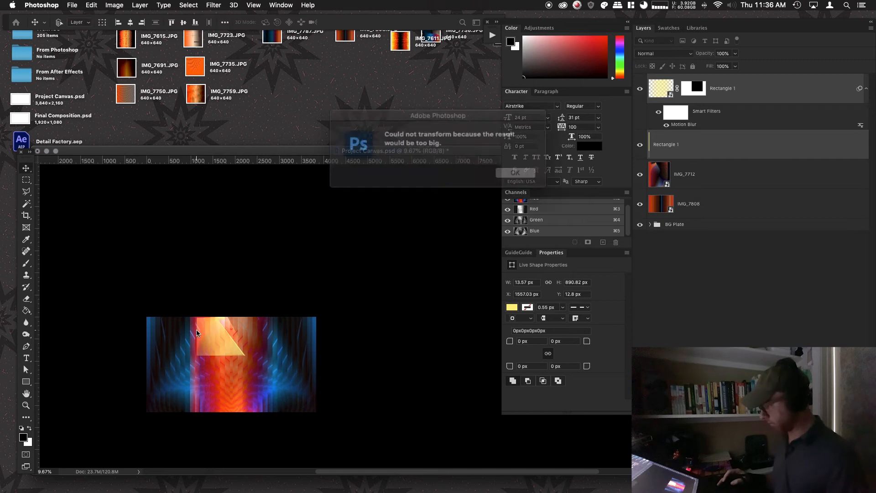
{"action": "left_click", "coordinate": [507, 170]}
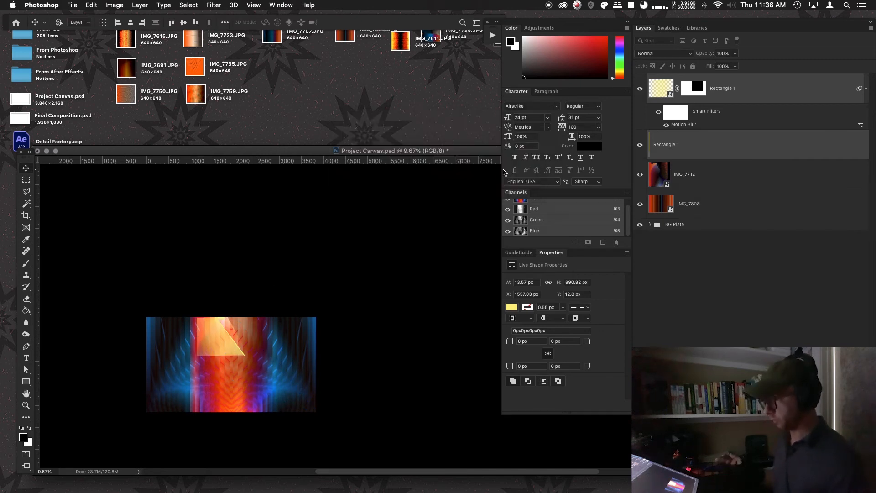
{"action": "key", "text": "super+t"}
Rotate both rectangle layers a further 7.66° and move them down and right to continue the light beam's diagonal edge.
{"action": "key", "text": "super+t"}
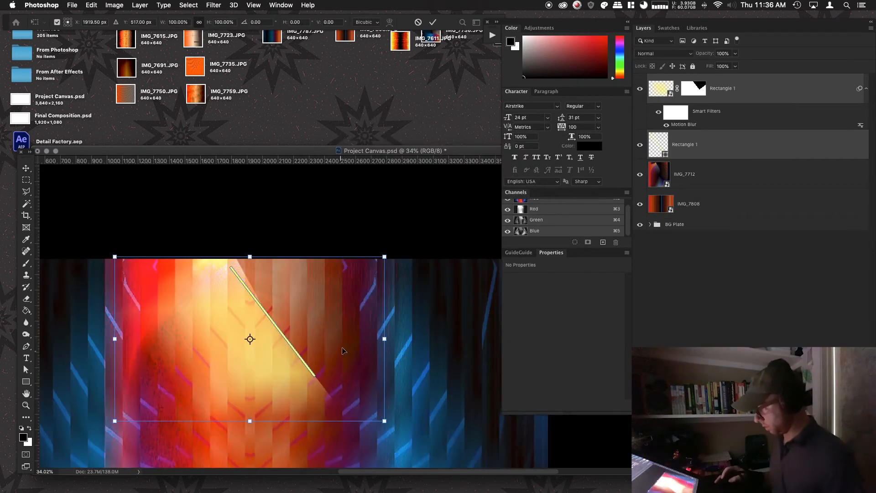
{"action": "left_click_drag", "start_coordinate": [384, 340], "coordinate": [391, 363]}
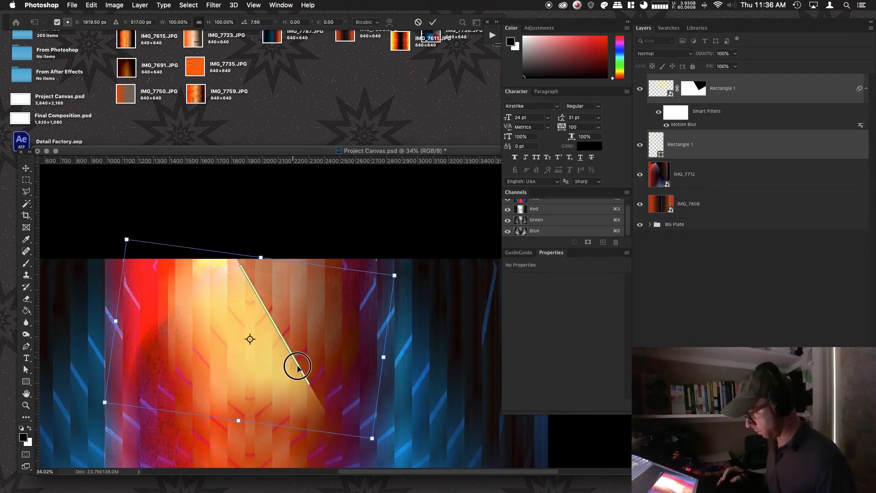
{"action": "left_click_drag", "start_coordinate": [288, 362], "coordinate": [323, 434]}
{"action": "scroll", "coordinate": [343, 393], "scroll_direction": "down", "scroll_amount": 5}
{"action": "scroll", "coordinate": [343, 393], "scroll_direction": "right", "scroll_amount": 2}
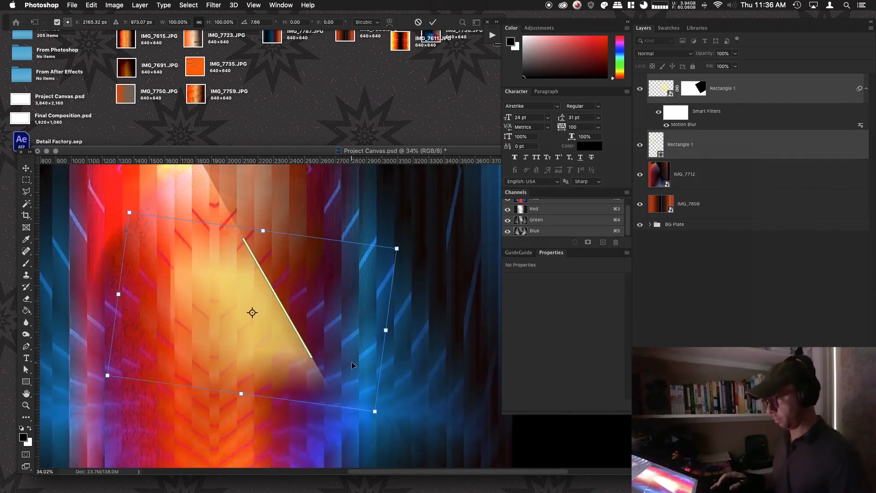
{"action": "key", "text": "Return"}
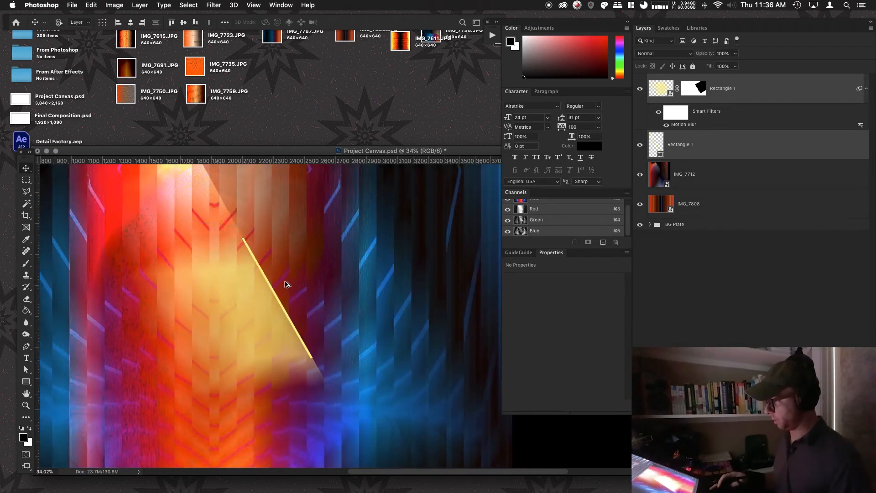
Hide the thin line layer, lower the selected rectangle layers' opacity to 59%, and compare the artwork with and without the blurred glow.
{"action": "scroll", "coordinate": [285, 284], "scroll_direction": "down", "scroll_amount": 3}
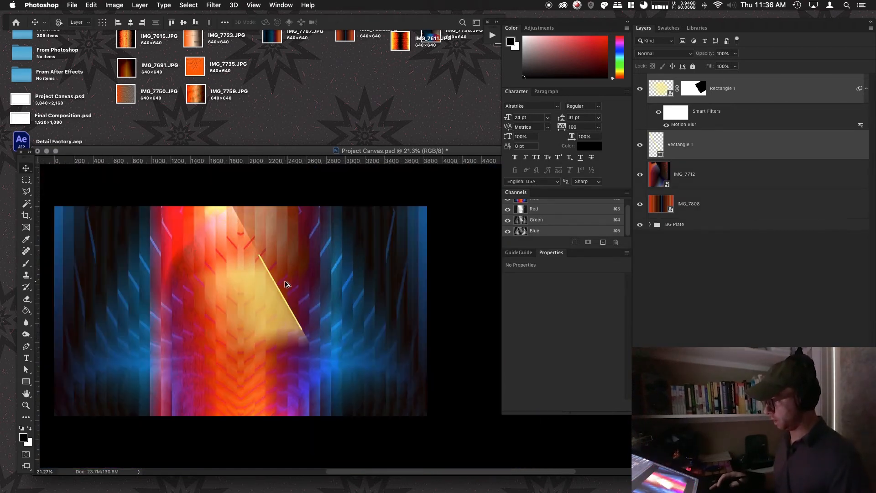
{"action": "left_click", "coordinate": [641, 145]}
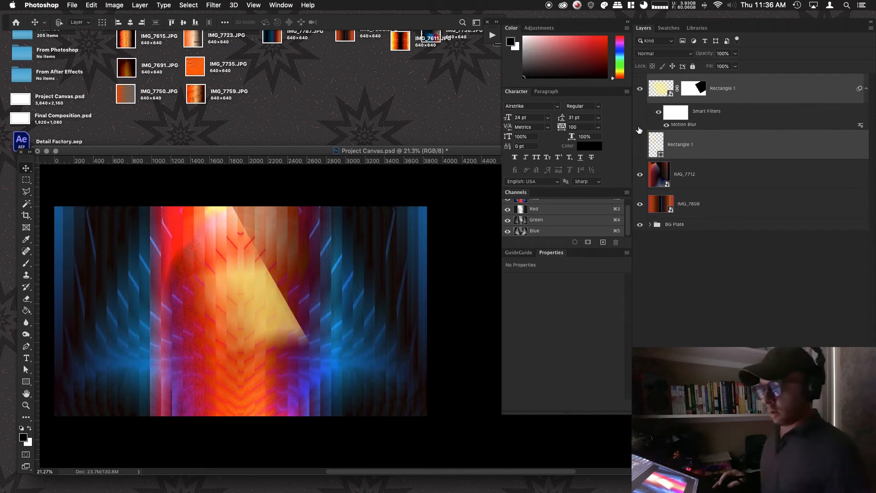
{"action": "left_click", "coordinate": [734, 55]}
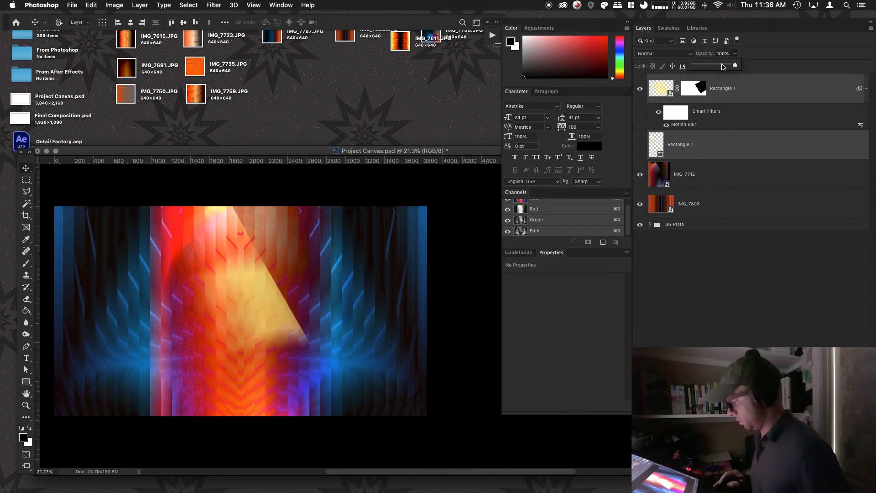
{"action": "left_click_drag", "start_coordinate": [723, 67], "coordinate": [718, 66]}
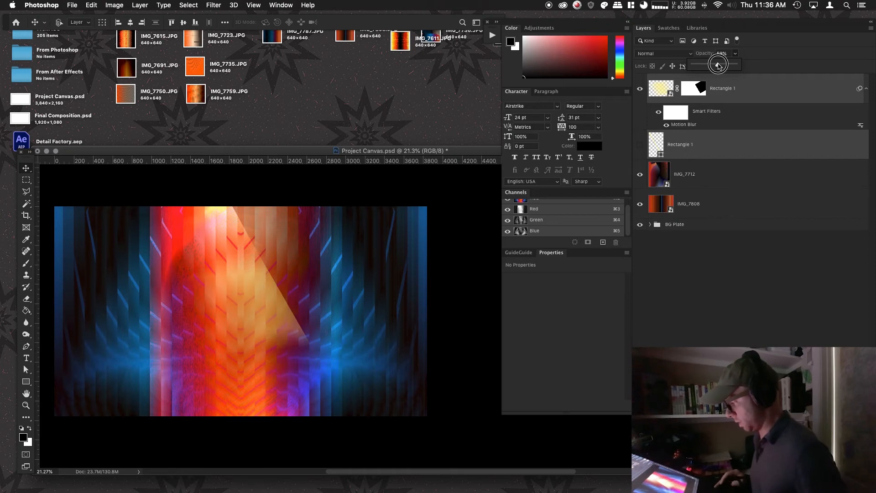
{"action": "left_click", "coordinate": [639, 90]}
{"action": "left_click", "coordinate": [640, 90]}
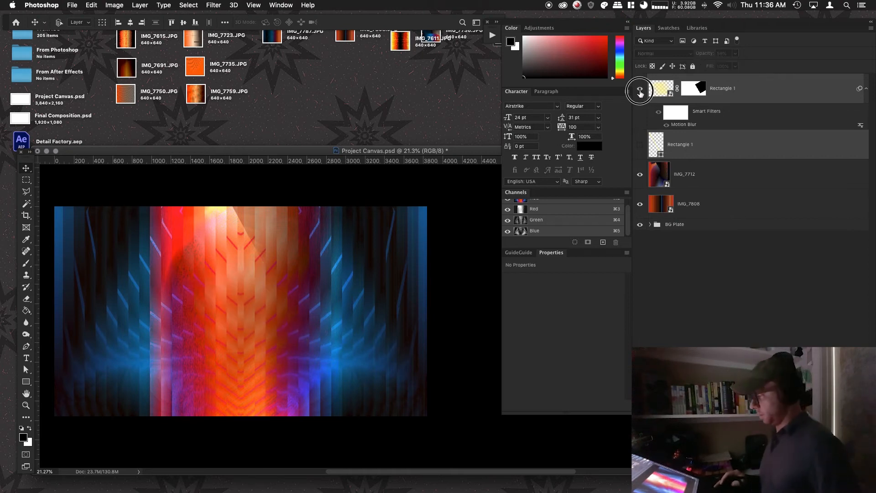
{"action": "left_click", "coordinate": [639, 90]}
{"action": "scroll", "coordinate": [327, 298], "scroll_direction": "down", "scroll_amount": 5}
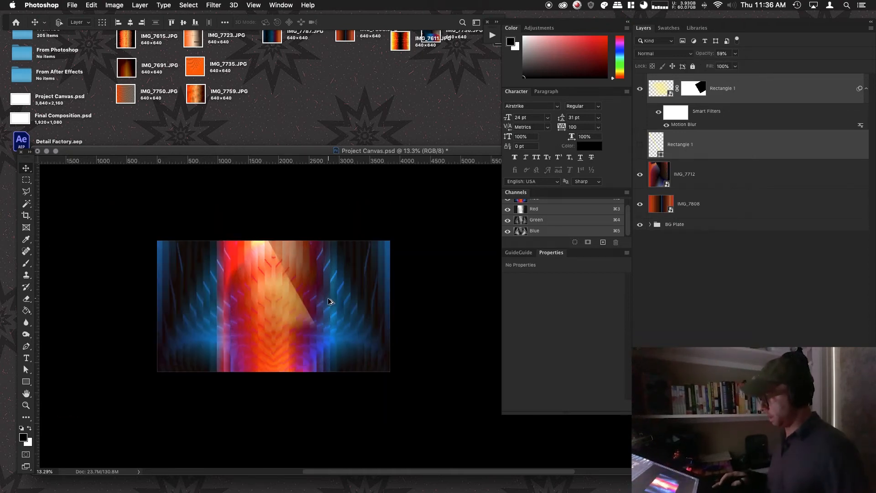
Add a new top layer and paint a soft black stroke at 60% opacity down the canvas's left edge.
{"action": "left_click_drag", "start_coordinate": [287, 293], "coordinate": [302, 322]}
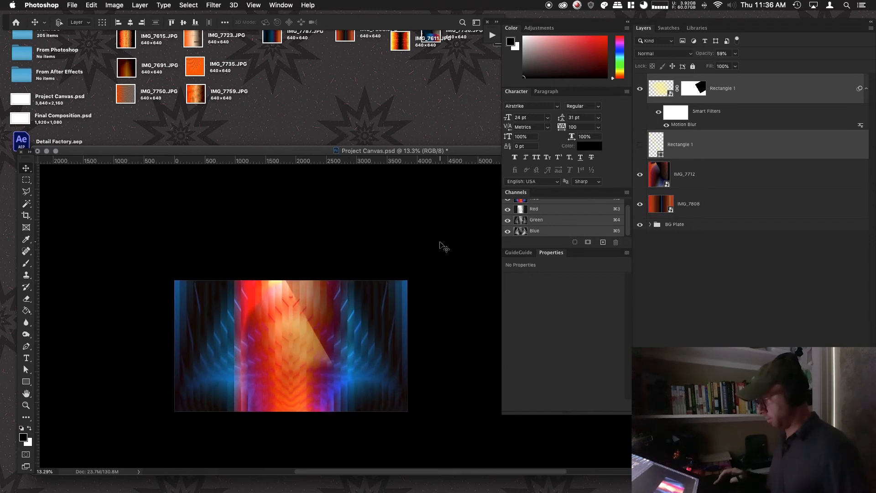
{"action": "scroll", "coordinate": [292, 351], "scroll_direction": "up", "scroll_amount": 5}
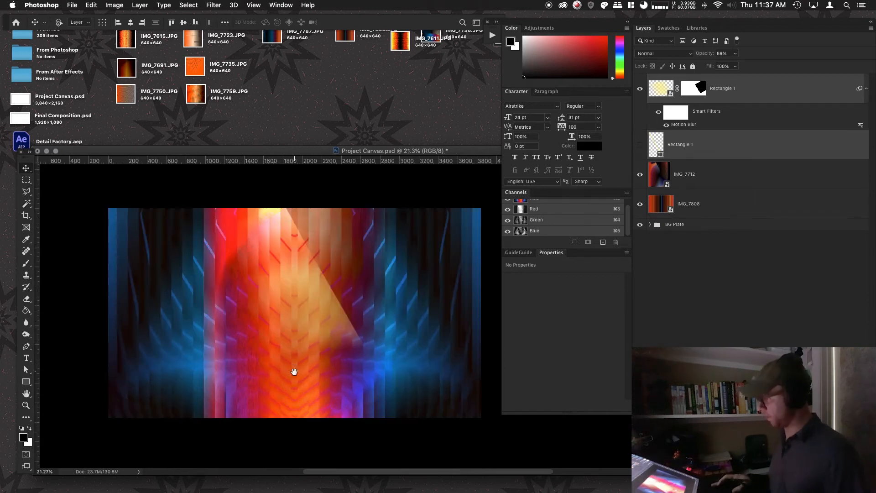
{"action": "left_click_drag", "start_coordinate": [294, 374], "coordinate": [299, 394]}
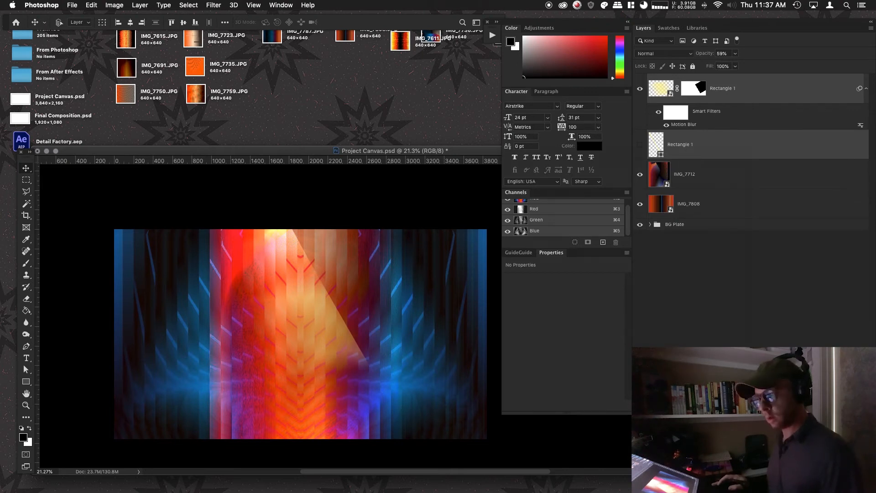
{"action": "key", "text": "alt+shift+super+n"}
{"action": "key", "text": "b"}
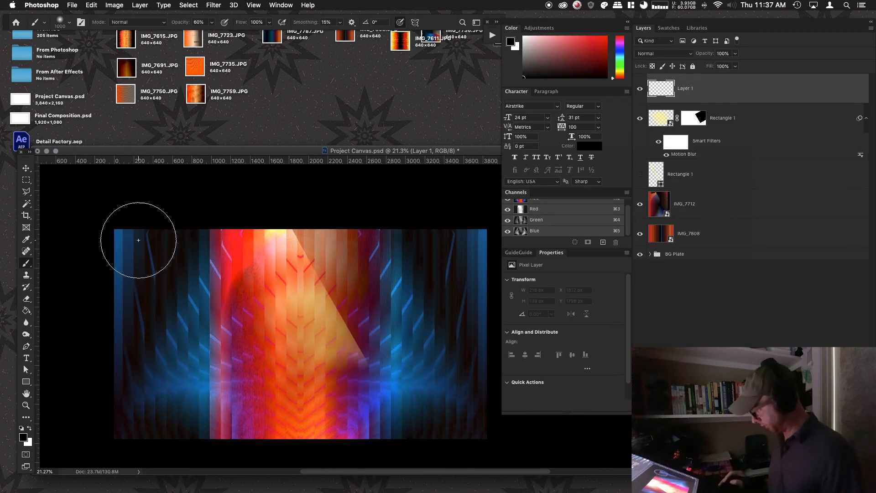
{"action": "left_click", "coordinate": [117, 231]}
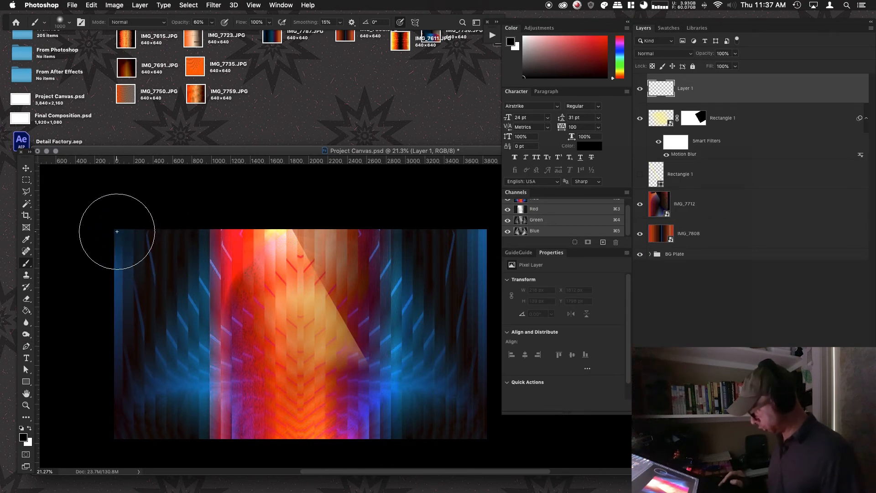
{"action": "left_click", "coordinate": [113, 441]}
Darken the bottom, right and top canvas edges with the same soft black brush and name the layer Vignette.
{"action": "scroll", "coordinate": [307, 358], "scroll_direction": "right", "scroll_amount": 5}
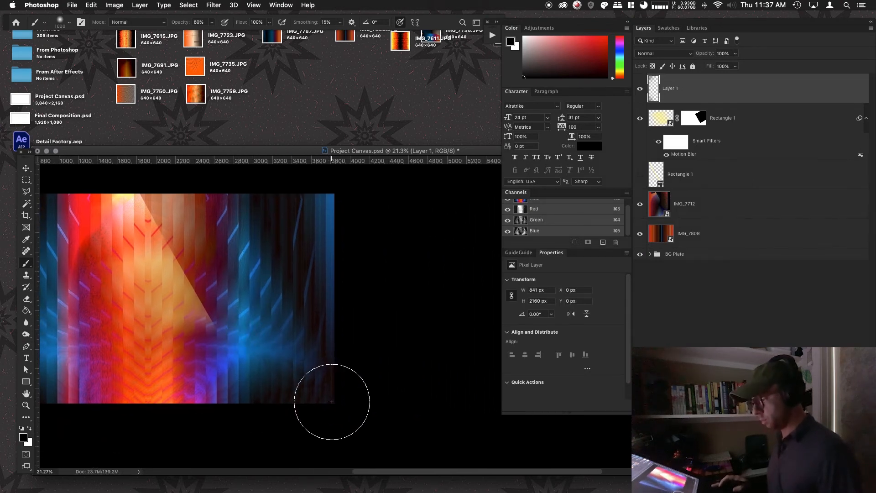
{"action": "left_click", "coordinate": [329, 405]}
{"action": "left_click_drag", "start_coordinate": [284, 254], "coordinate": [316, 354]}
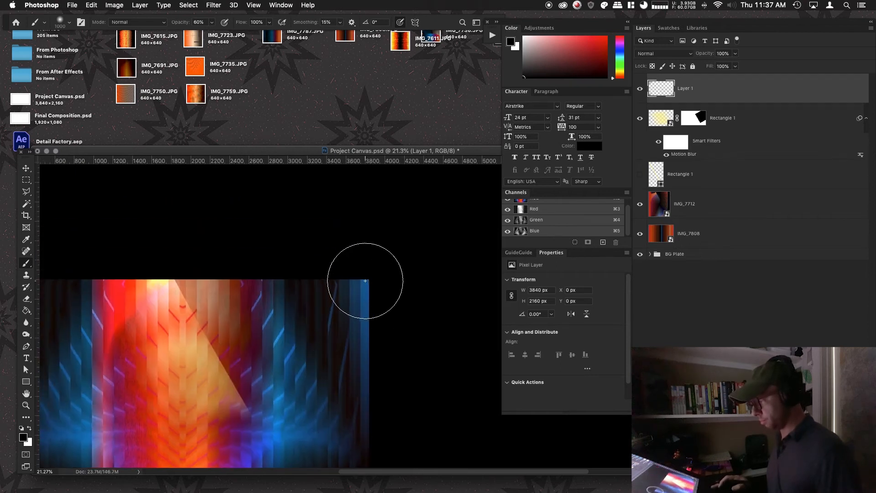
{"action": "scroll", "coordinate": [291, 309], "scroll_direction": "down", "scroll_amount": 3}
{"action": "scroll", "coordinate": [290, 309], "scroll_direction": "left", "scroll_amount": 5}
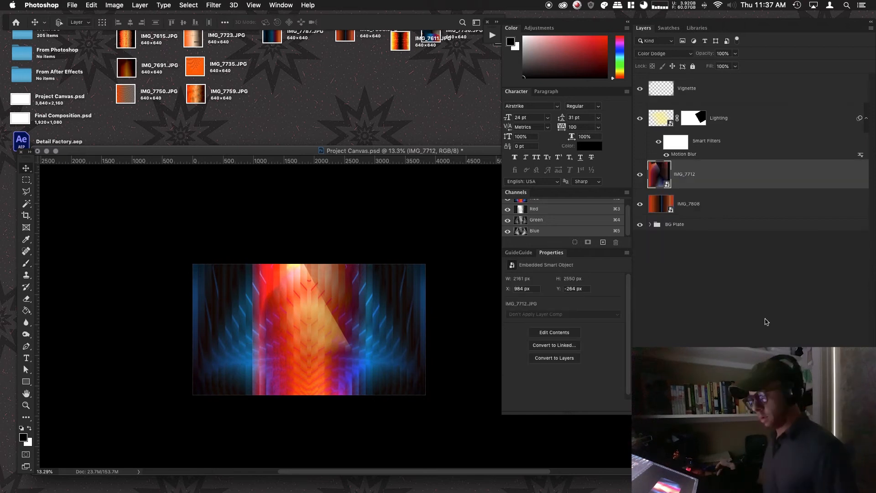
Group all layers from BG Plate up to Vignette and name the group Original Work.
{"action": "left_click", "coordinate": [760, 315]}
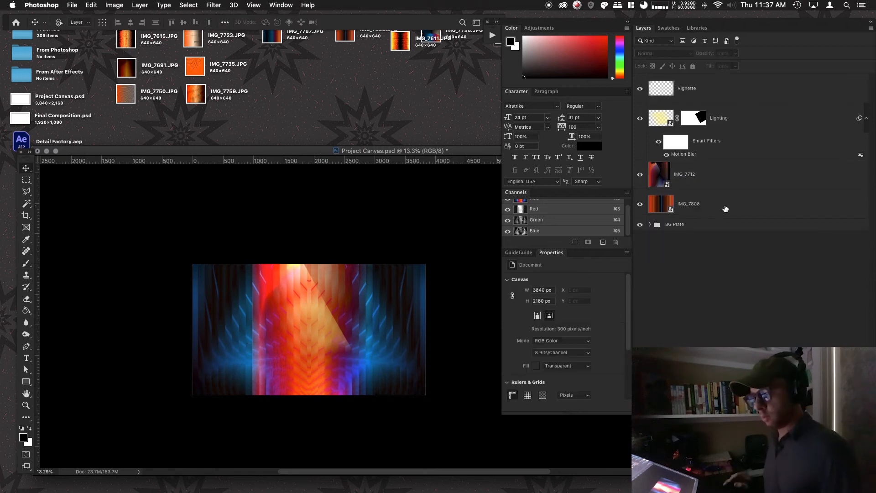
{"action": "left_click", "coordinate": [725, 211]}
{"action": "left_click", "coordinate": [725, 224]}
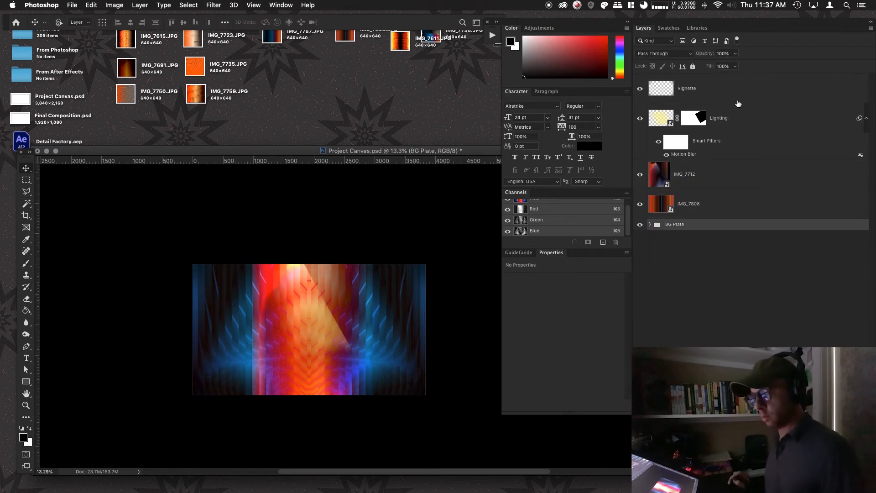
{"action": "left_click", "coordinate": [735, 87], "text": "shift"}
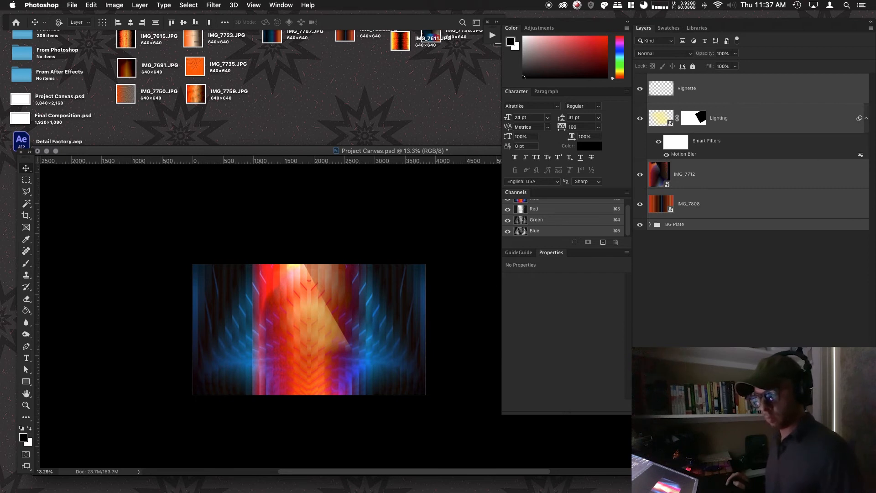
{"action": "key", "text": "super+g"}
{"action": "double_click", "coordinate": [672, 79]}
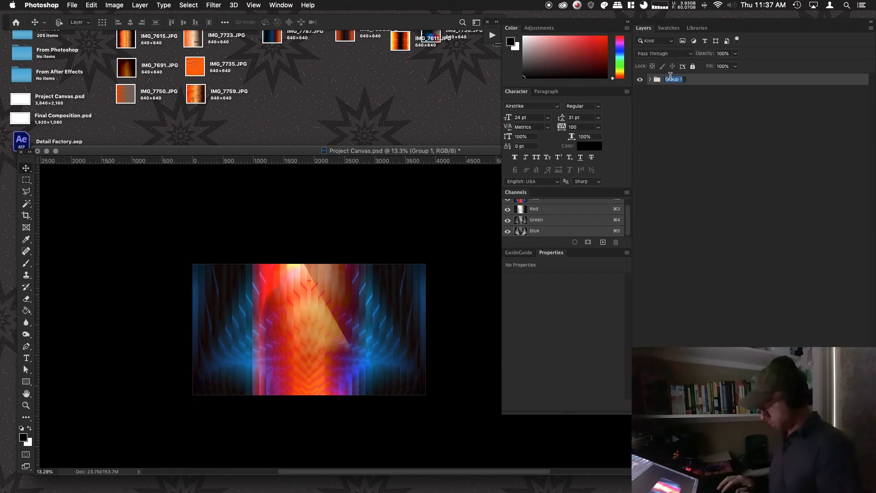
{"action": "key", "text": "Return"}
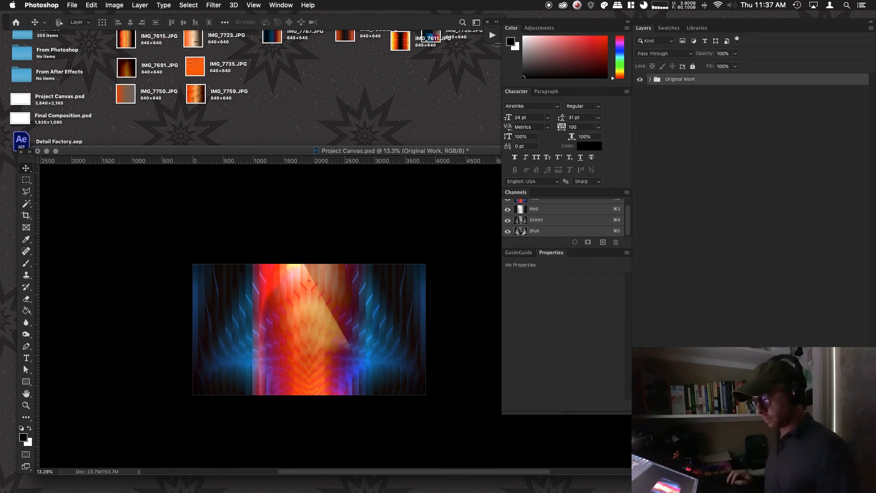
Convert a duplicate of the Original Work group to a smart object and keep two hidden copies of it underneath.
{"action": "key", "text": "super+j"}
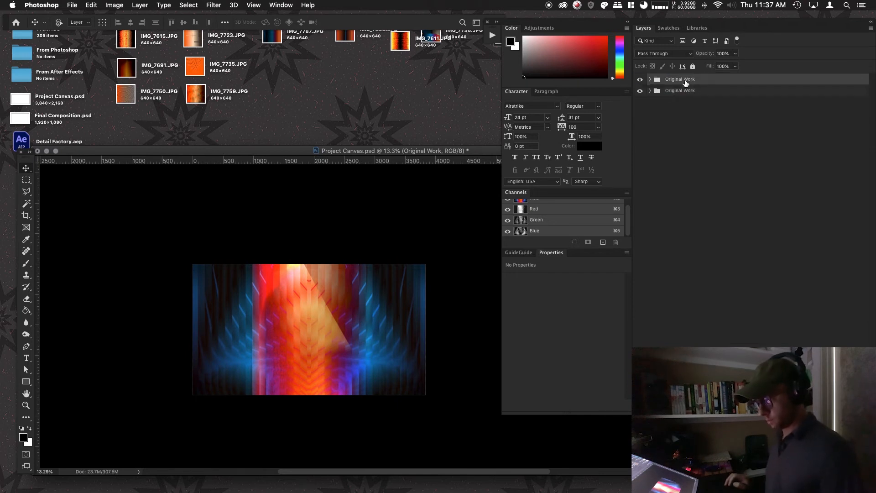
{"action": "right_click", "coordinate": [685, 79]}
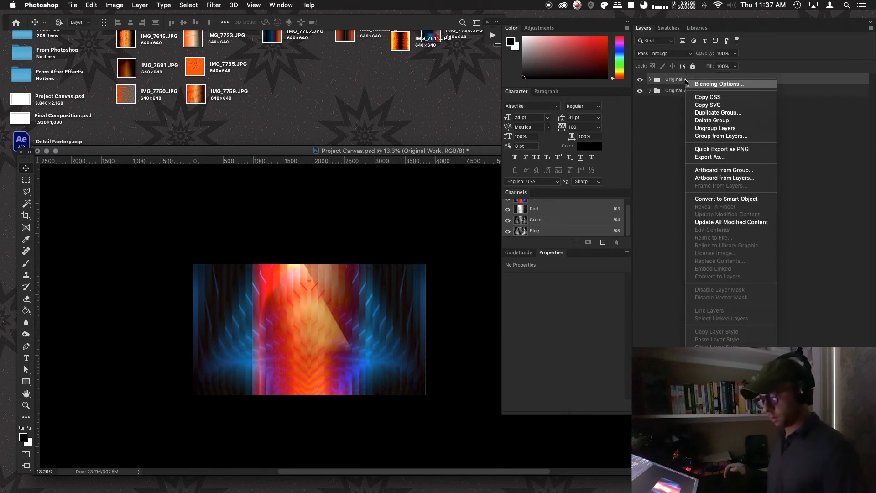
{"action": "left_click", "coordinate": [713, 200]}
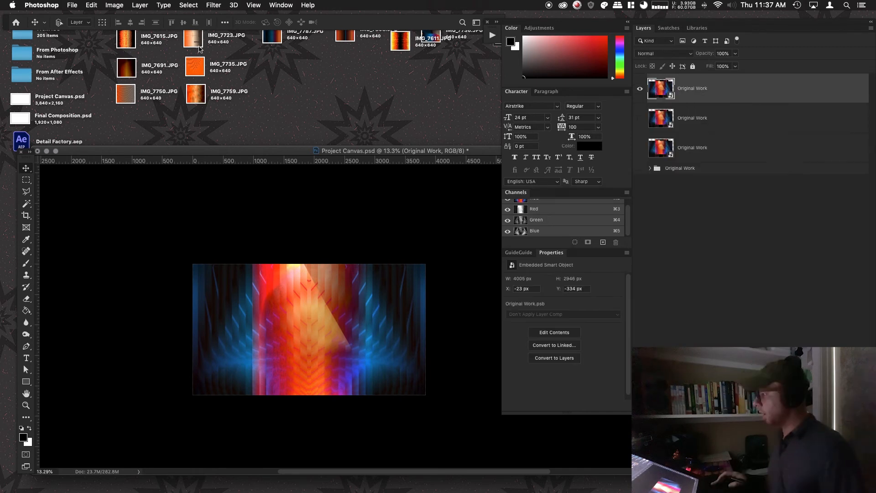
{"action": "left_click", "coordinate": [214, 4]}
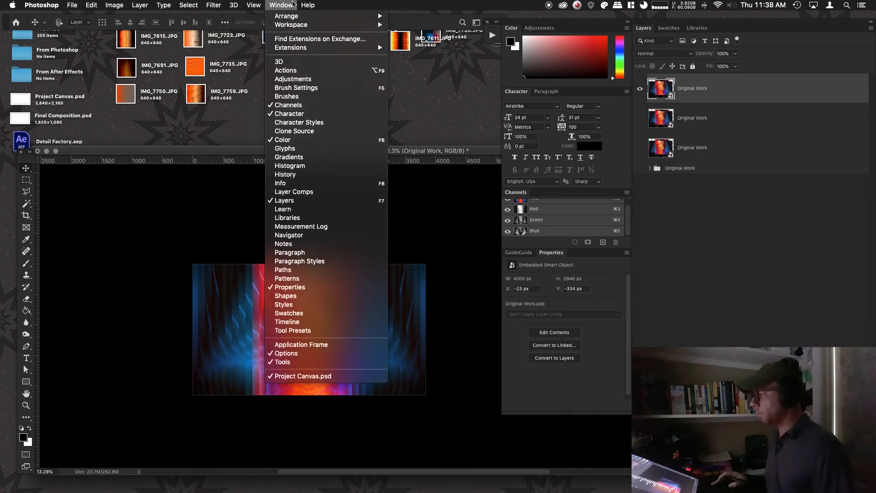
{"action": "mouse_move", "coordinate": [305, 5]}
{"action": "type", "text": "high"}
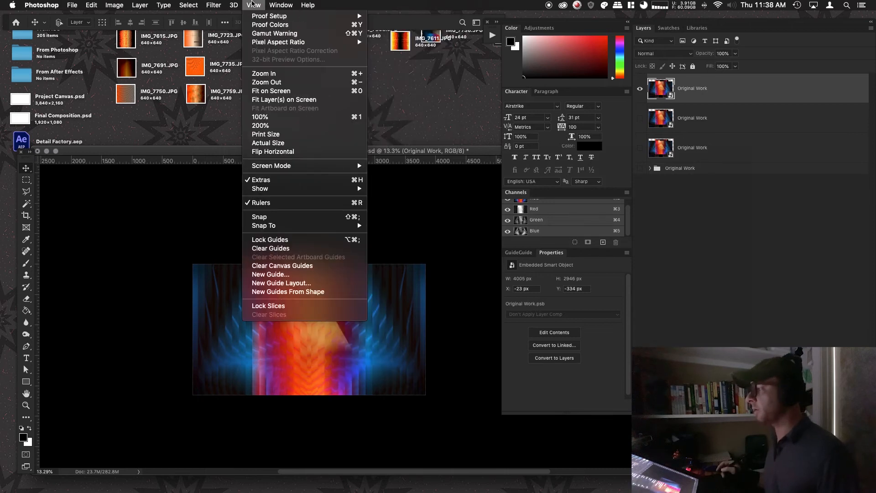
{"action": "mouse_move", "coordinate": [252, 192]}
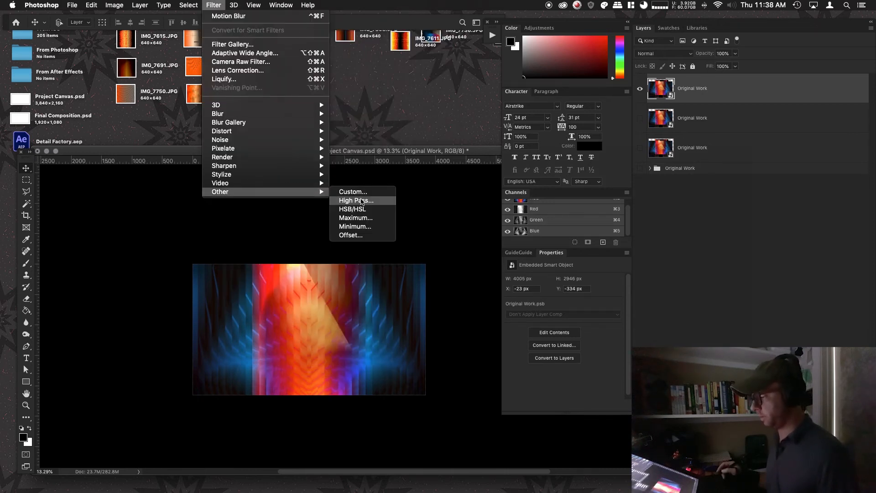
{"action": "left_click", "coordinate": [361, 202]}
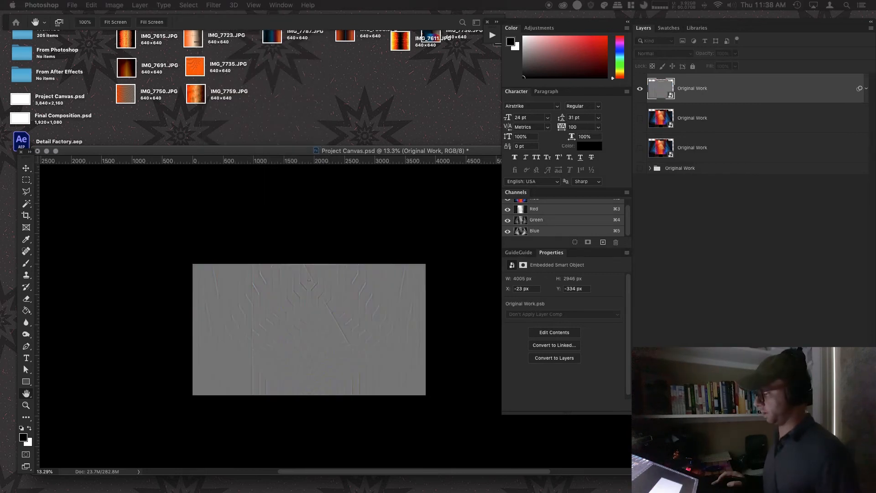
{"action": "left_click_drag", "start_coordinate": [219, 365], "coordinate": [594, 210]}
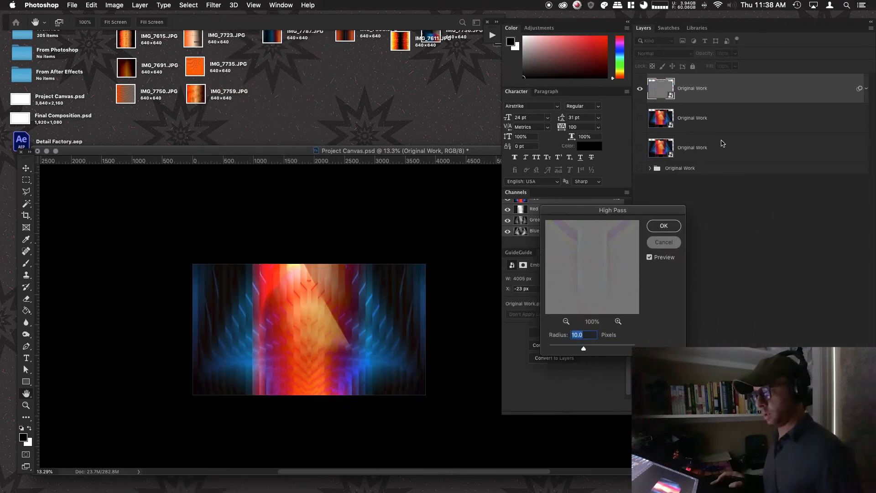
Add a Hue/Saturation adjustment clipped to the top Original Work smart object, with Saturation at -100, and name it Saturation.
{"action": "key", "text": "super+u"}
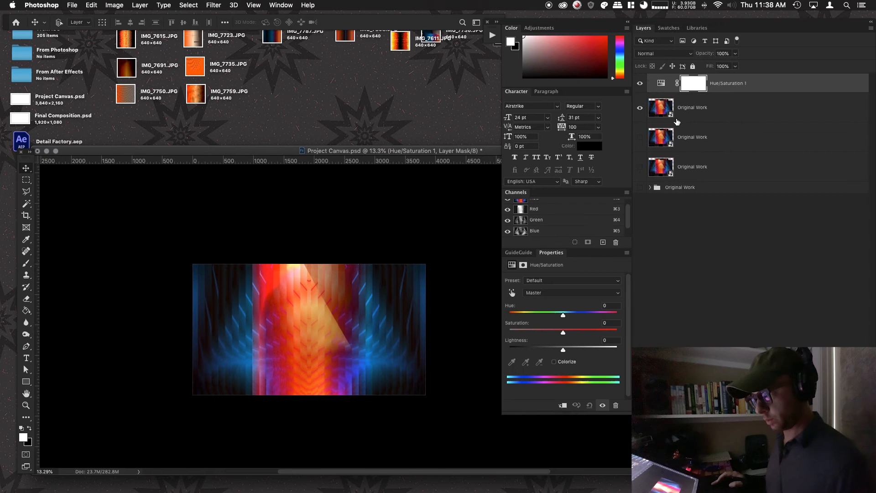
{"action": "left_click", "coordinate": [655, 92], "text": "alt"}
{"action": "key", "text": "BackSpace"}
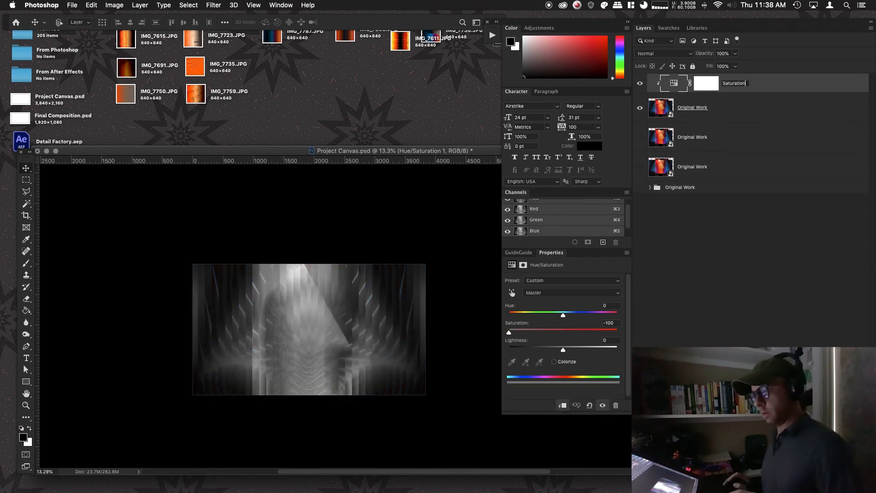
Apply a High Pass filter with a radius of 129.5 pixels to the top Original Work smart object.
{"action": "left_click", "coordinate": [714, 108]}
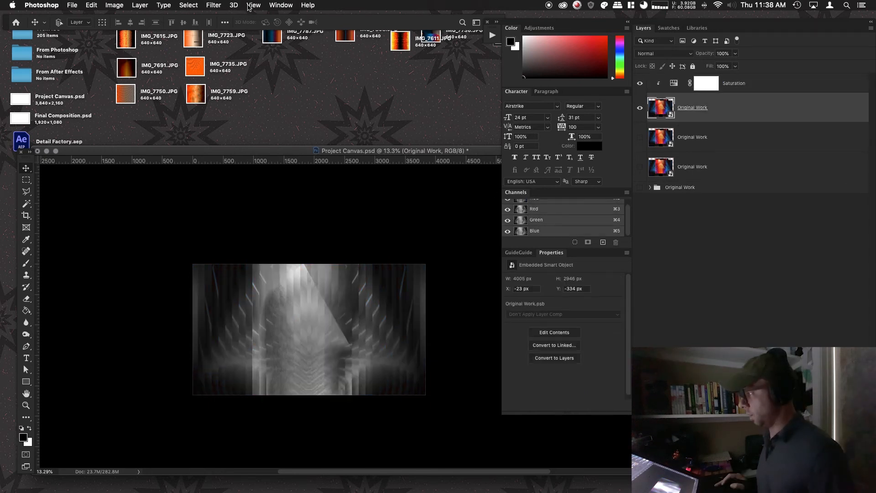
{"action": "left_click", "coordinate": [213, 5]}
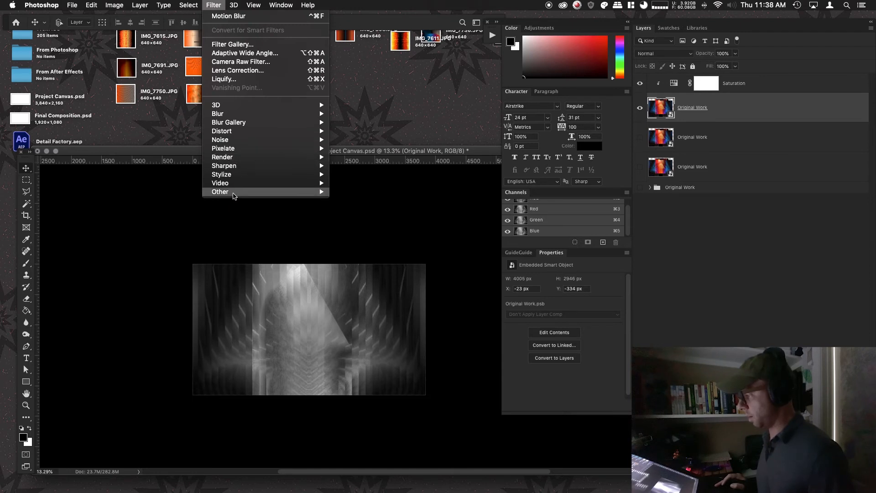
{"action": "mouse_move", "coordinate": [314, 192]}
{"action": "key", "text": "super+alt+f"}
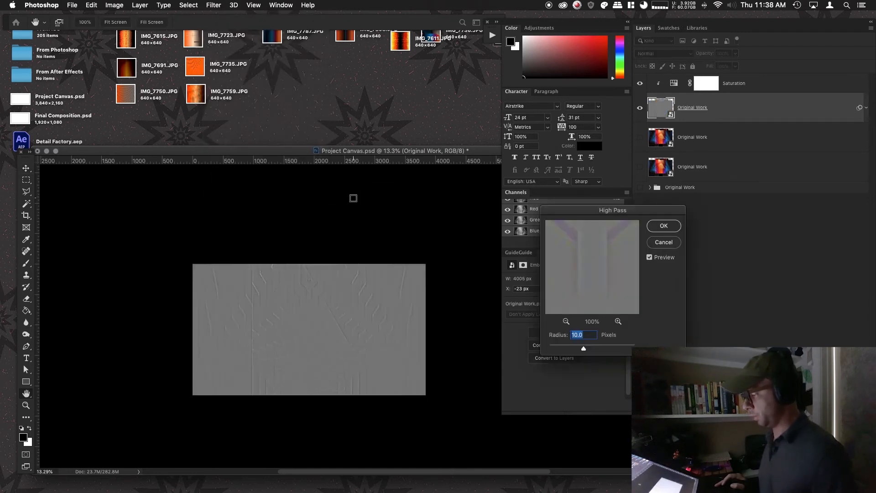
{"action": "left_click_drag", "start_coordinate": [584, 350], "coordinate": [606, 352]}
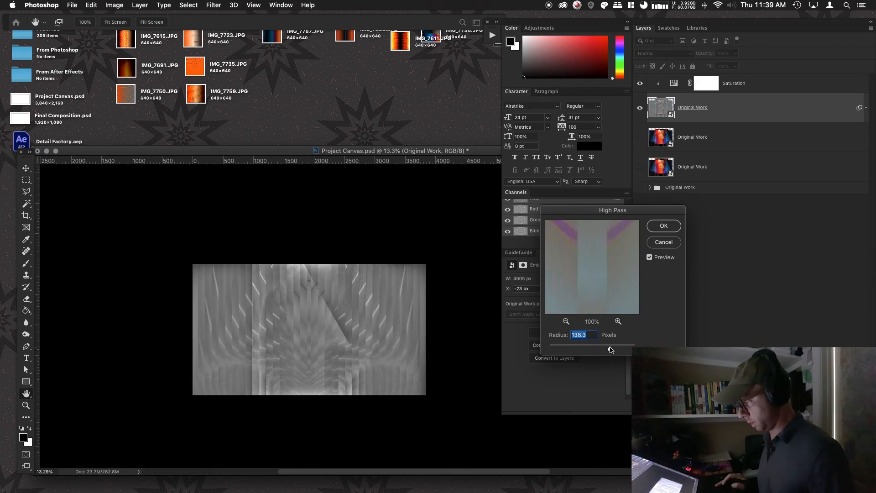
{"action": "key", "text": "Return"}
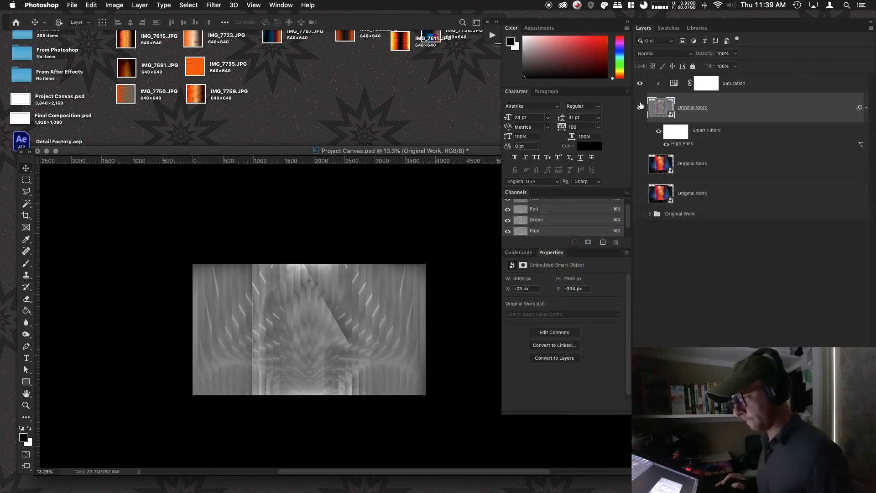
Blend the High Pass layer over the visible Original Work group with Color Dodge and add a layer mask to it.
{"action": "left_click", "coordinate": [640, 83]}
{"action": "left_click", "coordinate": [640, 83]}
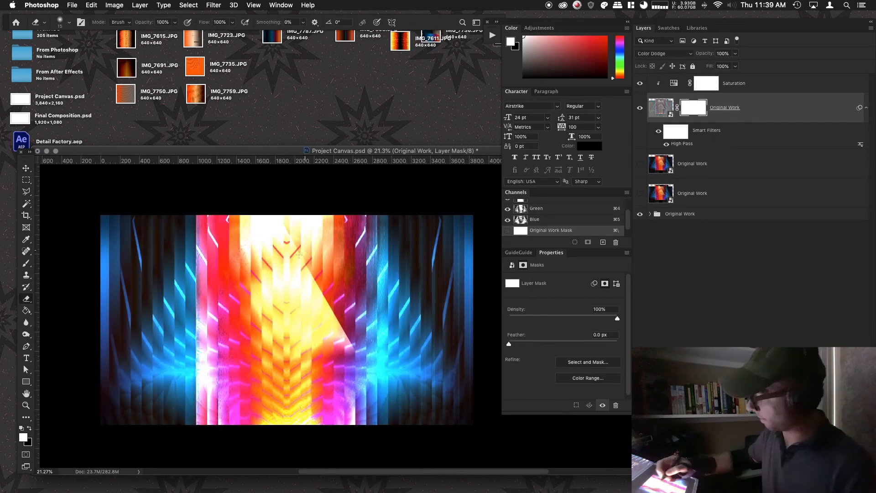
Mask the Color Dodge effect out of the central red and orange band with a soft 600 px eraser, leaving the blue sides affected.
{"action": "key", "text": "bracketright"}
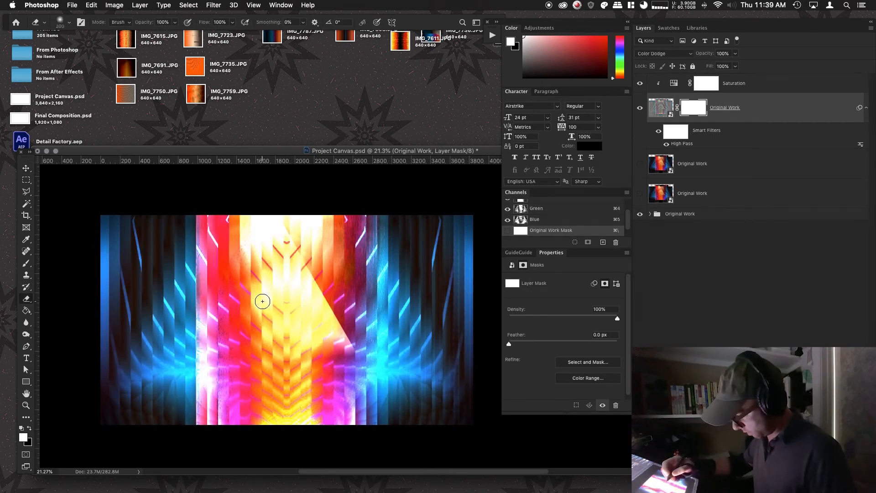
{"action": "key", "text": "bracketright"}
{"action": "key", "text": "bracketright"}
{"action": "key", "text": "bracketright"}
{"action": "key", "text": "bracketright"}
{"action": "key", "text": "bracketright"}
{"action": "mouse_move", "coordinate": [370, 219]}
{"action": "left_mouse_down"}
{"action": "mouse_move", "coordinate": [360, 395]}
{"action": "mouse_move", "coordinate": [358, 207]}
{"action": "mouse_move", "coordinate": [325, 430]}
{"action": "mouse_move", "coordinate": [301, 237]}
{"action": "mouse_move", "coordinate": [230, 219]}
{"action": "mouse_move", "coordinate": [223, 298]}
{"action": "mouse_move", "coordinate": [218, 215]}
{"action": "mouse_move", "coordinate": [214, 263]}
{"action": "mouse_move", "coordinate": [257, 268]}
{"action": "mouse_move", "coordinate": [263, 433]}
{"action": "mouse_move", "coordinate": [275, 204]}
{"action": "mouse_move", "coordinate": [290, 440]}
{"action": "mouse_move", "coordinate": [310, 207]}
{"action": "mouse_move", "coordinate": [343, 261]}
{"action": "left_mouse_up"}
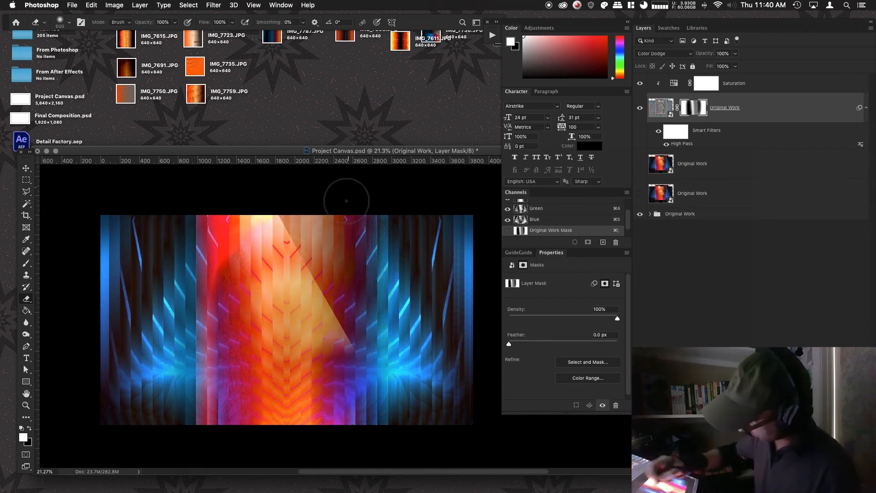
{"action": "mouse_move", "coordinate": [346, 201]}
{"action": "left_mouse_down"}
{"action": "mouse_move", "coordinate": [274, 312]}
{"action": "mouse_move", "coordinate": [234, 426]}
{"action": "mouse_move", "coordinate": [210, 234]}
{"action": "left_mouse_up"}
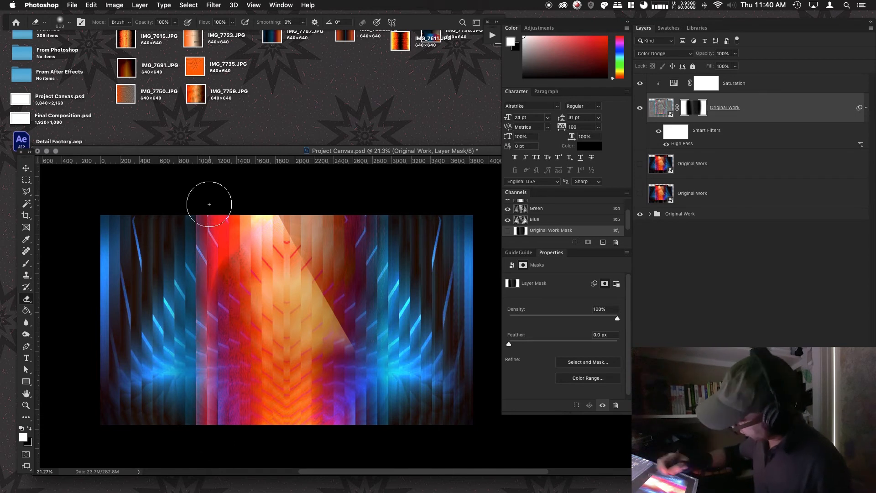
{"action": "mouse_move", "coordinate": [209, 204]}
{"action": "left_mouse_down"}
{"action": "mouse_move", "coordinate": [198, 203]}
{"action": "mouse_move", "coordinate": [271, 237]}
{"action": "mouse_move", "coordinate": [317, 288]}
{"action": "left_mouse_up"}
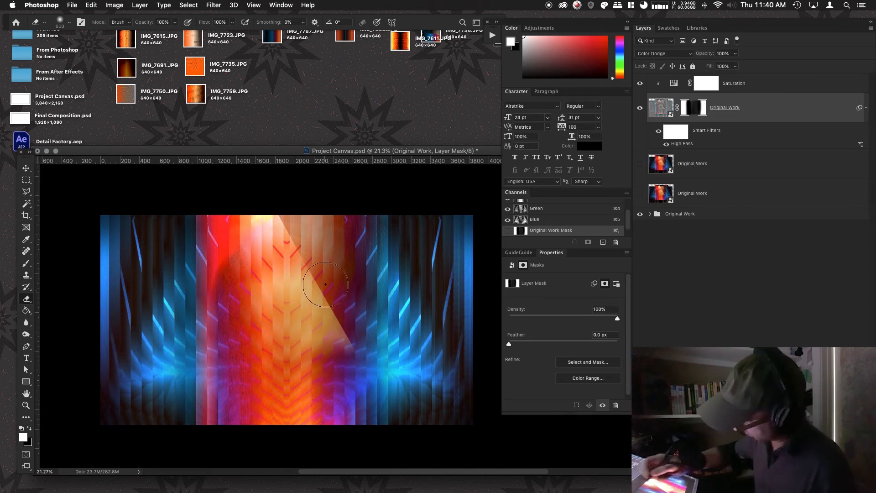
Set the radius of the High Pass smart filter on the top Original Work layer to 50 pixels.
{"action": "left_click", "coordinate": [671, 142]}
{"action": "double_click", "coordinate": [678, 144]}
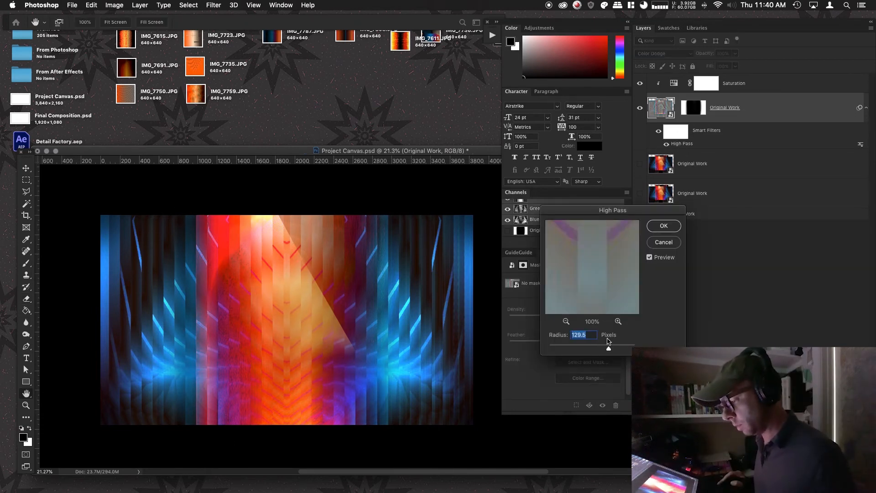
{"action": "left_click", "coordinate": [567, 348]}
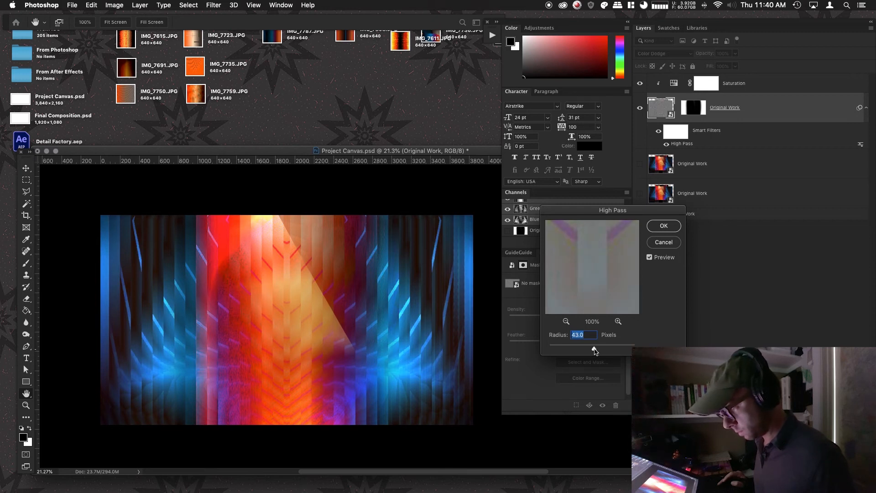
{"action": "left_click_drag", "start_coordinate": [596, 350], "coordinate": [597, 350]}
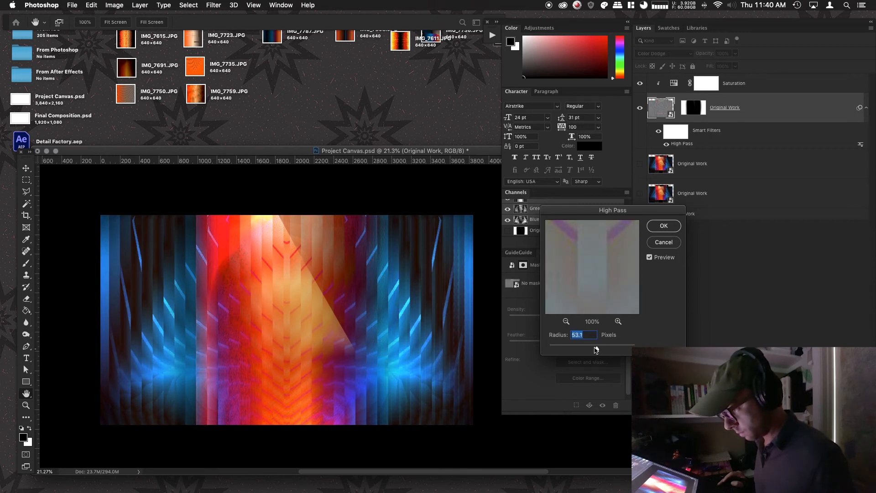
{"action": "type", "text": "50"}
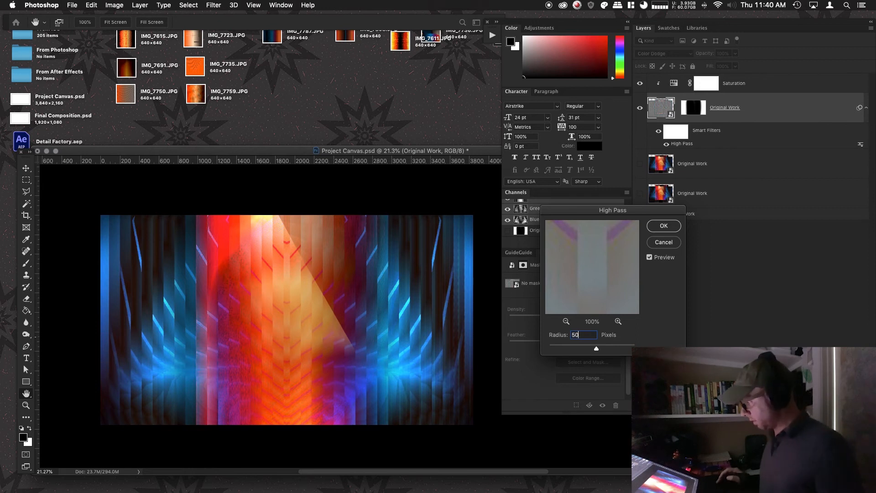
{"action": "key", "text": "Return"}
Move the next hidden Original Work smart object to the top of the stack and give it a desaturating Hue/Saturation filter and layer mask.
{"action": "left_click", "coordinate": [749, 167]}
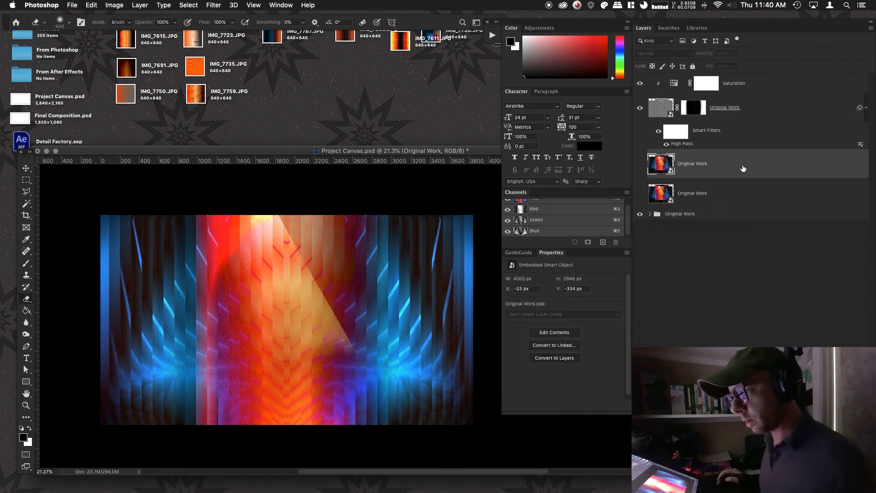
{"action": "left_click_drag", "start_coordinate": [743, 168], "coordinate": [744, 78]}
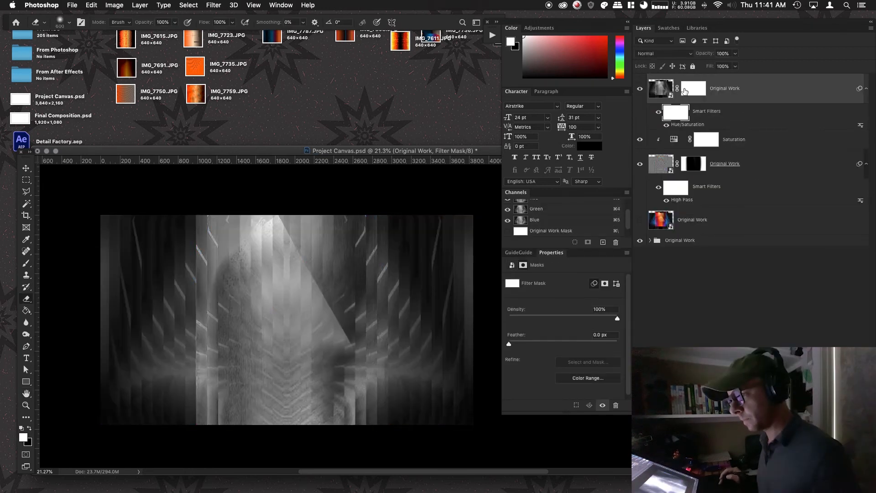
{"action": "left_click", "coordinate": [691, 89]}
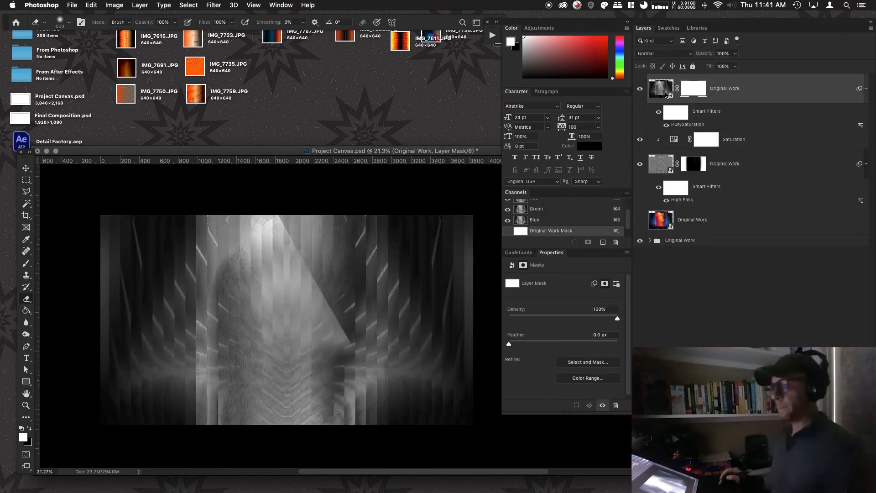
{"action": "left_click", "coordinate": [665, 95]}
{"action": "left_click", "coordinate": [684, 92]}
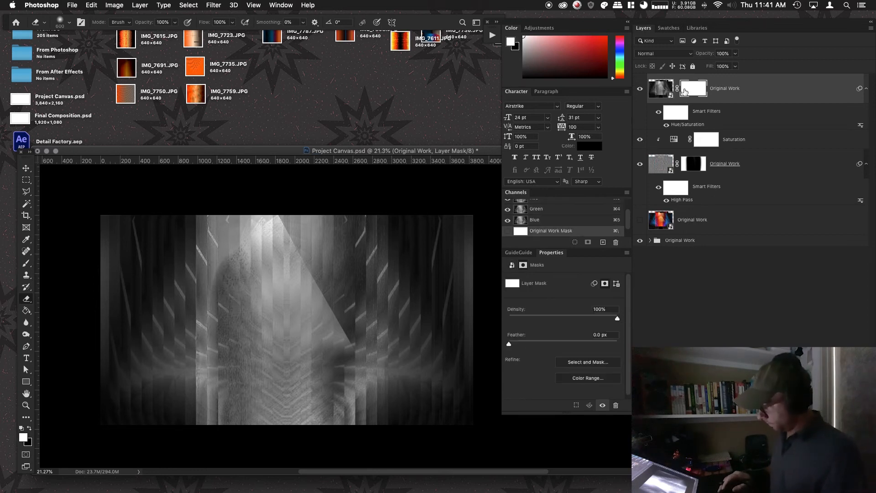
Mask the desaturated copy out of both blue sides and the upper and lower edges with the soft 600 px eraser.
{"action": "left_click_drag", "start_coordinate": [168, 221], "coordinate": [169, 385]}
{"action": "mouse_move", "coordinate": [164, 202]}
{"action": "left_mouse_down"}
{"action": "mouse_move", "coordinate": [150, 350]}
{"action": "mouse_move", "coordinate": [169, 378]}
{"action": "left_mouse_up"}
{"action": "left_click_drag", "start_coordinate": [119, 225], "coordinate": [117, 401]}
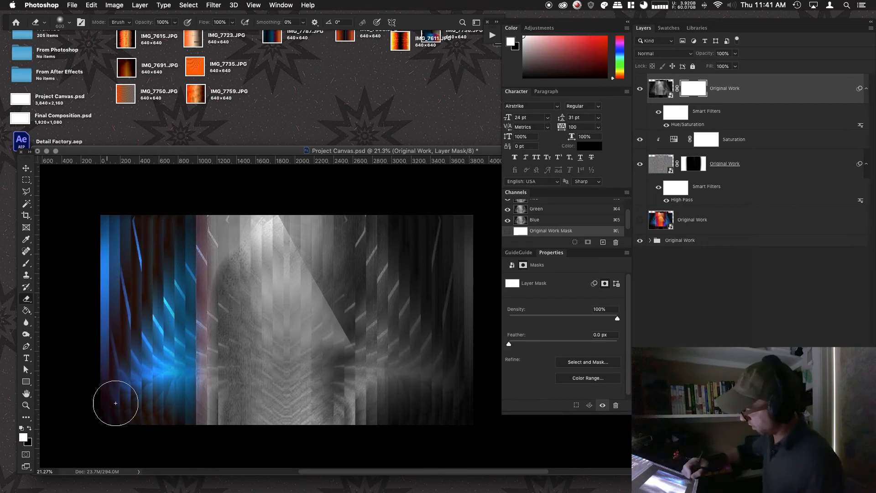
{"action": "mouse_move", "coordinate": [174, 196]}
{"action": "left_mouse_down"}
{"action": "mouse_move", "coordinate": [183, 383]}
{"action": "mouse_move", "coordinate": [176, 238]}
{"action": "mouse_move", "coordinate": [166, 424]}
{"action": "mouse_move", "coordinate": [137, 200]}
{"action": "mouse_move", "coordinate": [128, 424]}
{"action": "mouse_move", "coordinate": [109, 268]}
{"action": "mouse_move", "coordinate": [107, 376]}
{"action": "left_mouse_up"}
{"action": "mouse_move", "coordinate": [467, 206]}
{"action": "left_mouse_down"}
{"action": "mouse_move", "coordinate": [460, 399]}
{"action": "mouse_move", "coordinate": [467, 272]}
{"action": "mouse_move", "coordinate": [469, 362]}
{"action": "mouse_move", "coordinate": [434, 254]}
{"action": "mouse_move", "coordinate": [422, 363]}
{"action": "mouse_move", "coordinate": [393, 228]}
{"action": "mouse_move", "coordinate": [400, 412]}
{"action": "mouse_move", "coordinate": [393, 203]}
{"action": "mouse_move", "coordinate": [386, 429]}
{"action": "mouse_move", "coordinate": [376, 205]}
{"action": "mouse_move", "coordinate": [389, 316]}
{"action": "left_mouse_up"}
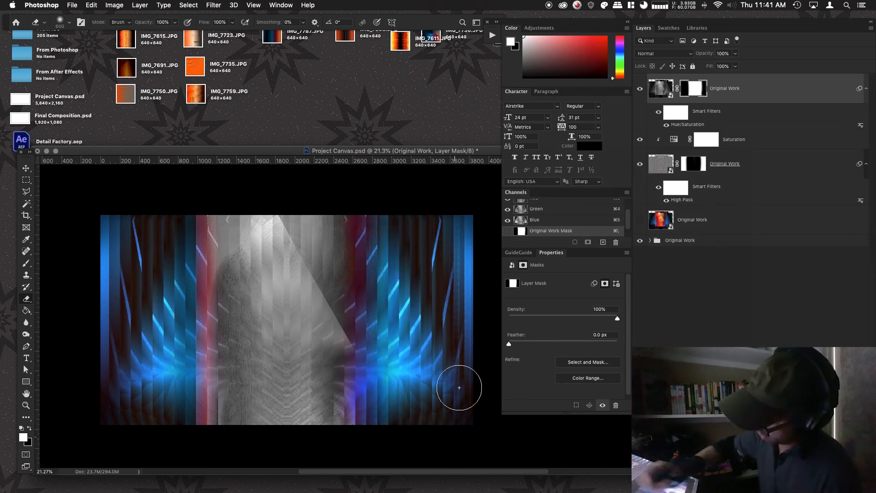
{"action": "left_click_drag", "start_coordinate": [397, 179], "coordinate": [156, 201]}
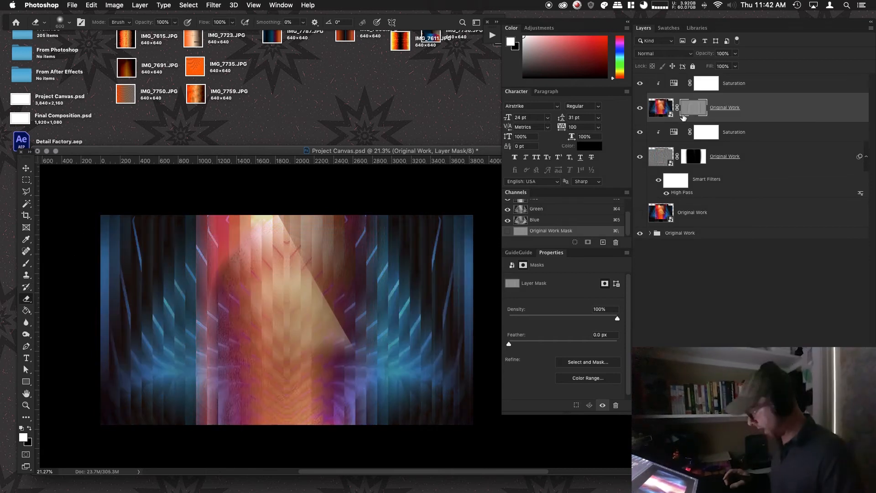
Undo the accidental filter on the layer mask and apply High Pass at 170.7 pixels to the top Original Work smart object itself.
{"action": "key", "text": "super+z"}
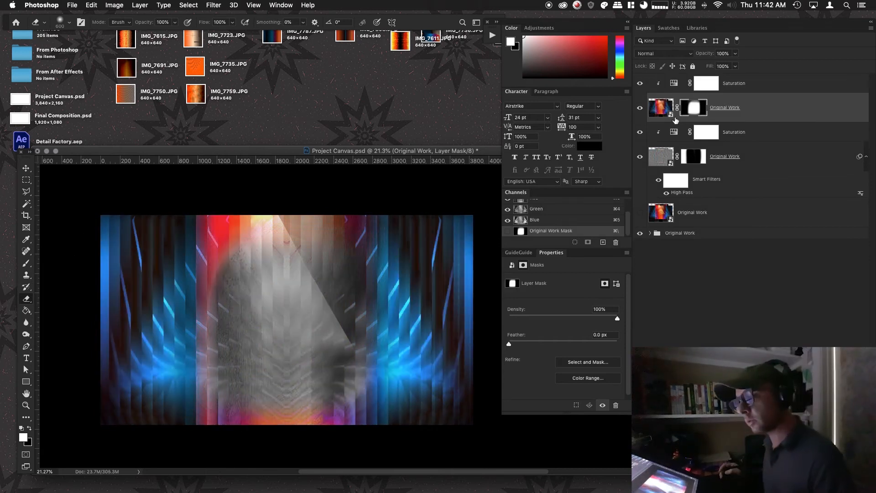
{"action": "left_click", "coordinate": [661, 114]}
{"action": "left_click", "coordinate": [212, 6]}
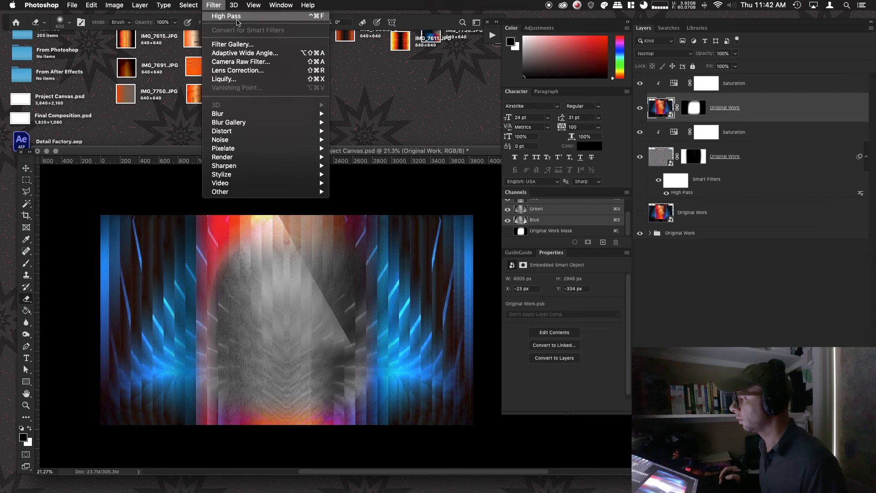
{"action": "left_click", "coordinate": [228, 16]}
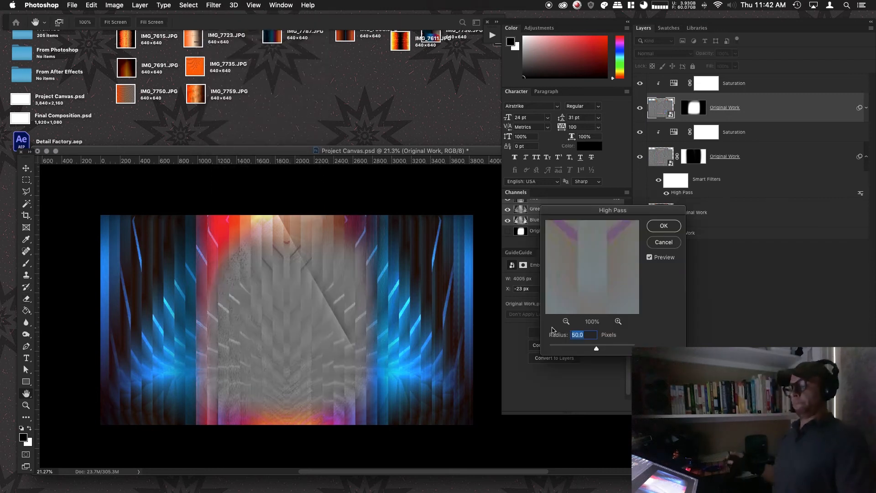
{"action": "left_click_drag", "start_coordinate": [612, 348], "coordinate": [612, 349]}
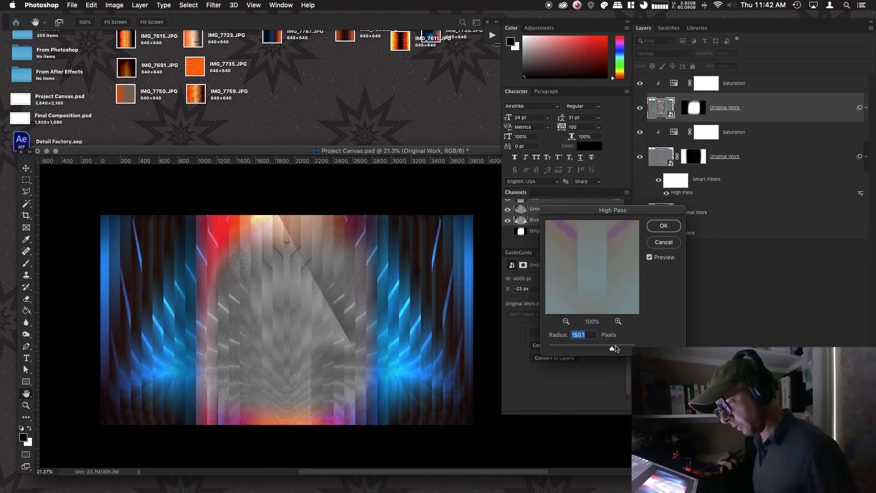
{"action": "left_click", "coordinate": [660, 226]}
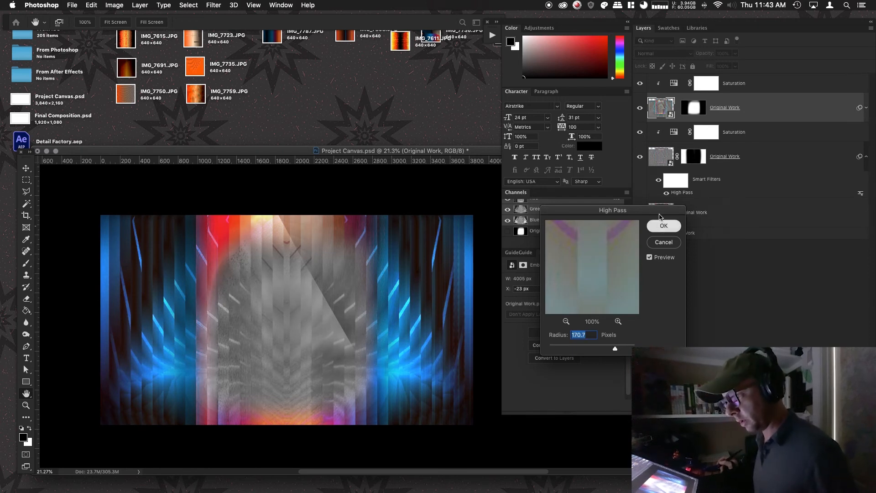
Try blend modes such as Dissolve, Darker Color and Lighten on the top High Pass layer, and adjust its fill opacity.
{"action": "key", "text": "v"}
{"action": "key", "text": "shift+plus"}
{"action": "key", "text": "shift+plus"}
{"action": "key", "text": "shift+plus"}
{"action": "key", "text": "shift+plus"}
{"action": "key", "text": "shift+plus"}
{"action": "key", "text": "shift+plus"}
{"action": "key", "text": "shift+plus"}
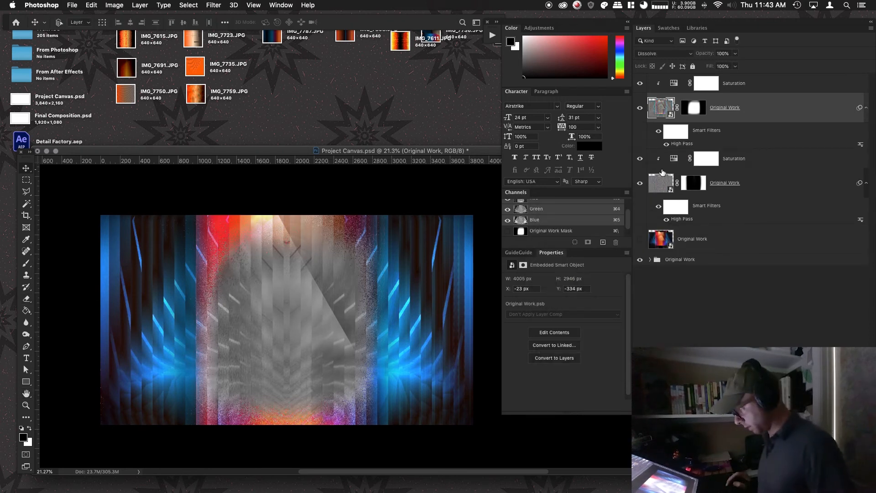
{"action": "key", "text": "shift+minus"}
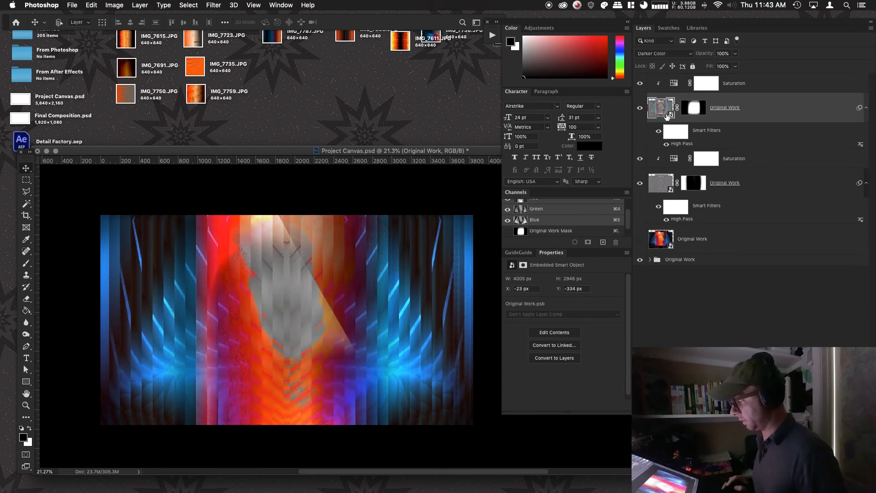
{"action": "key", "text": "shift+plus"}
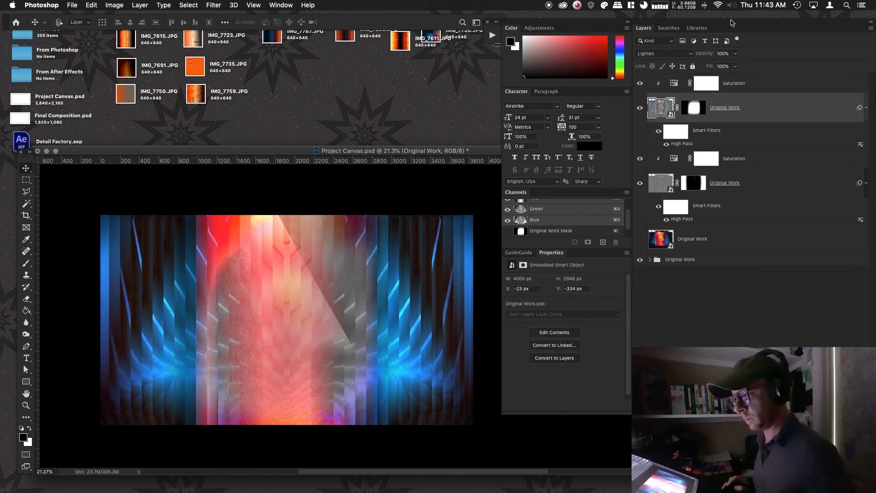
{"action": "left_click", "coordinate": [736, 66]}
{"action": "left_click_drag", "start_coordinate": [714, 66], "coordinate": [711, 66]}
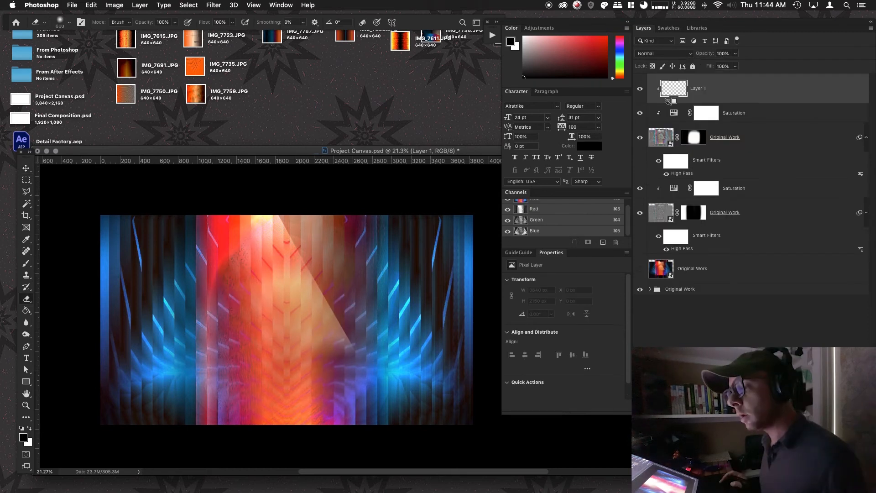
Release the new empty Layer 1 from its clipping mask and rename it D/B.
{"action": "left_click", "coordinate": [670, 102], "text": "alt"}
{"action": "left_click", "coordinate": [665, 94]}
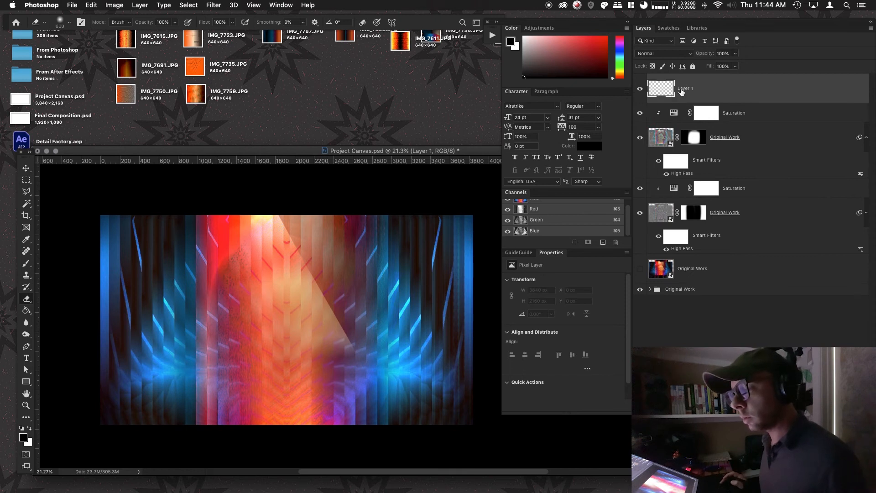
{"action": "double_click", "coordinate": [681, 88]}
{"action": "type", "text": "D/"}
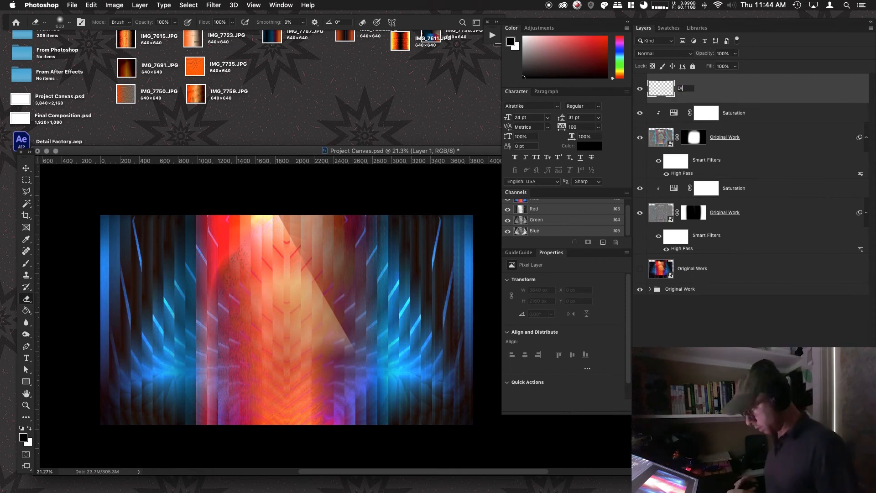
{"action": "type", "text": "B"}
{"action": "key", "text": "Return"}
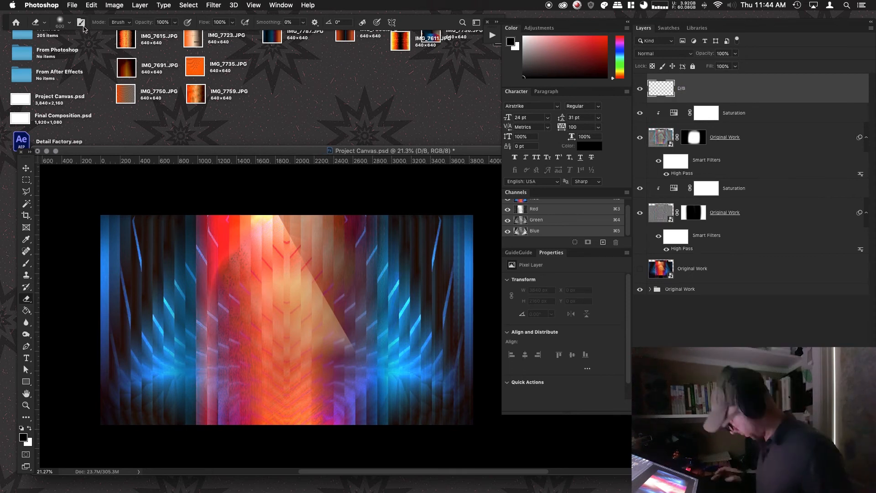
Fill the D/B layer with 50% Gray using Overlay mode at 100% opacity, and set the layer's blend mode to Overlay.
{"action": "key", "text": "g"}
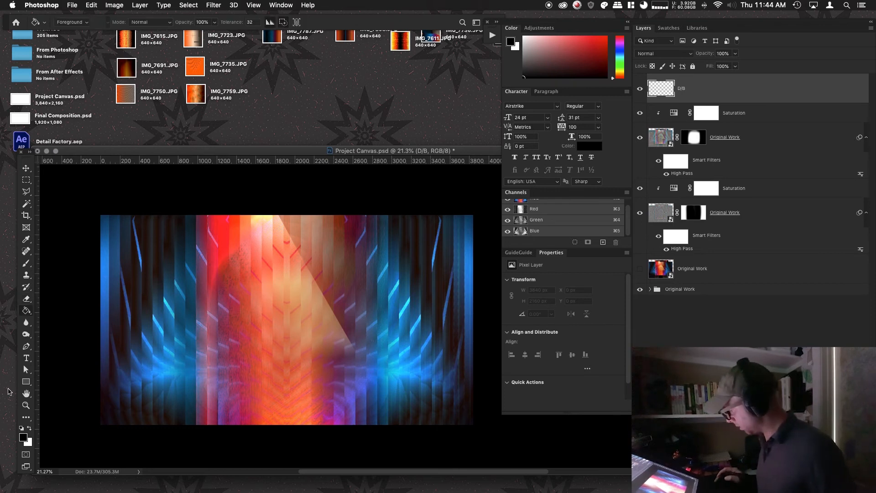
{"action": "left_click", "coordinate": [30, 427]}
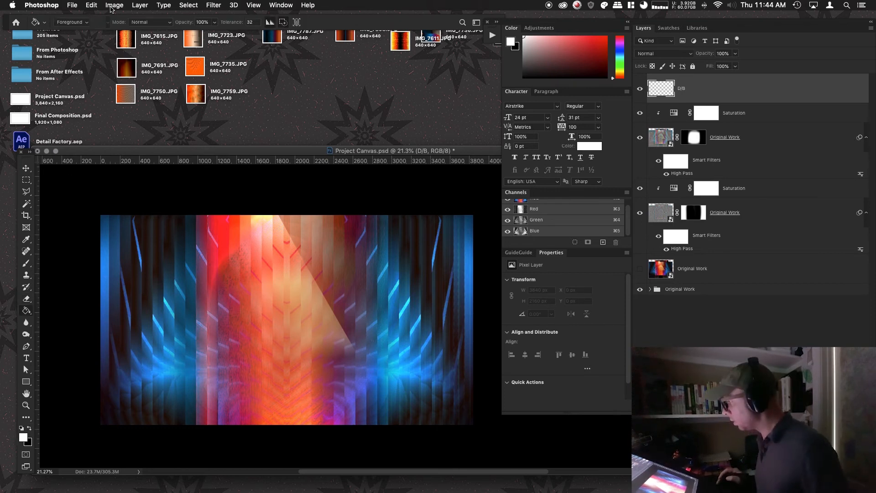
{"action": "left_click", "coordinate": [92, 5]}
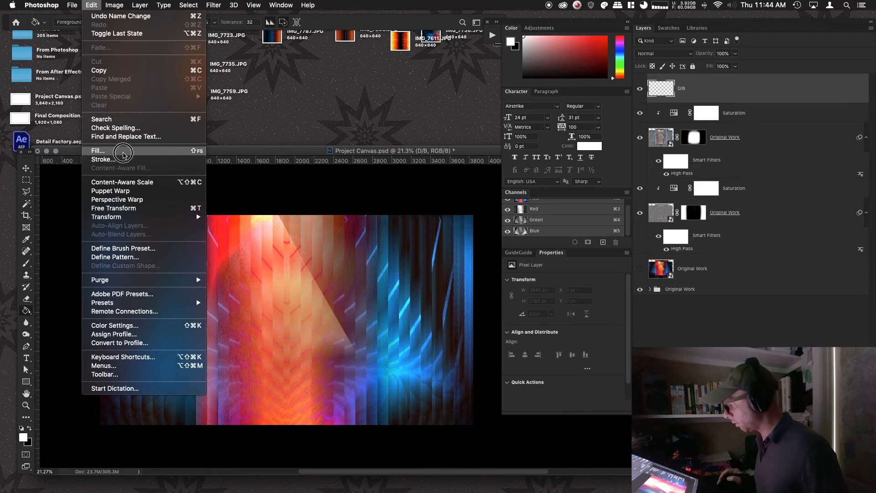
{"action": "left_click", "coordinate": [123, 155]}
{"action": "left_click", "coordinate": [303, 217]}
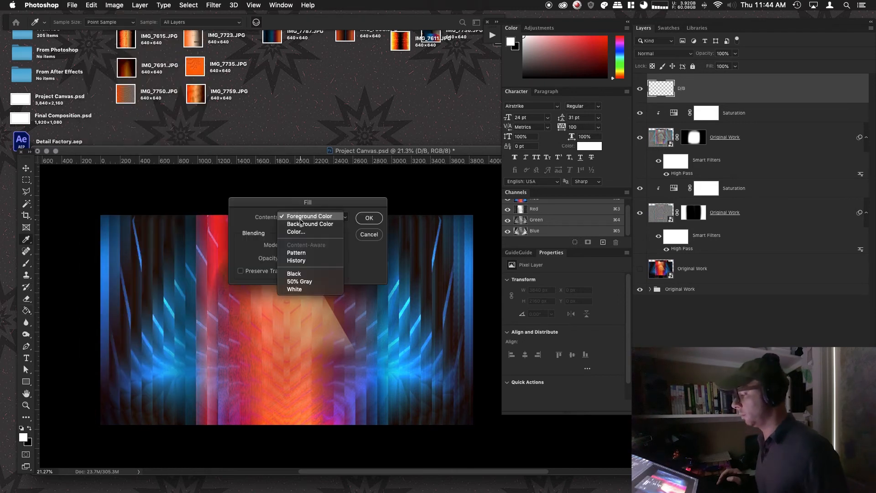
{"action": "left_click", "coordinate": [300, 280]}
{"action": "left_click", "coordinate": [294, 245]}
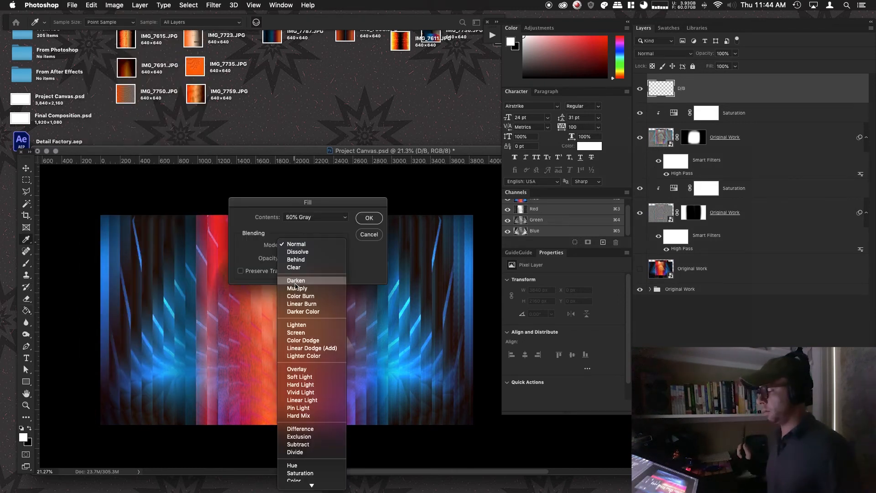
{"action": "left_click", "coordinate": [297, 368]}
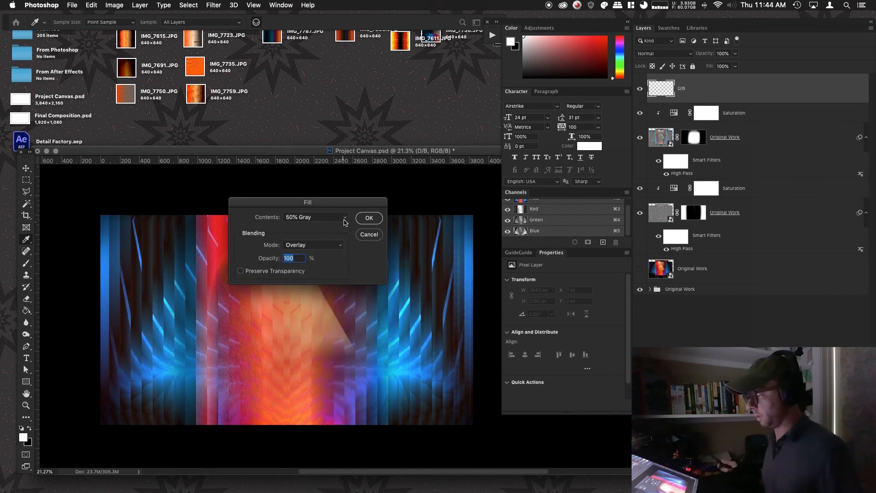
{"action": "left_click", "coordinate": [369, 218]}
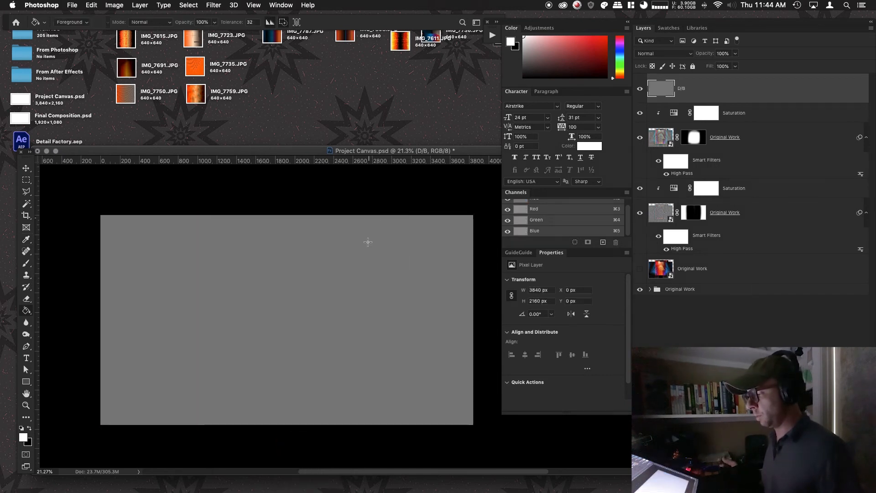
{"action": "left_click", "coordinate": [671, 54]}
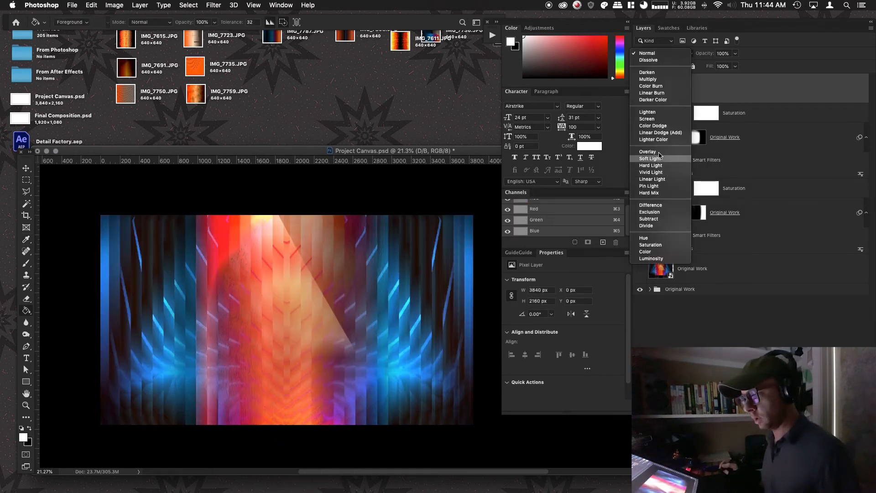
{"action": "left_click", "coordinate": [656, 153]}
Burn the left seam between the blue stripes and the red centre on the D/B layer with a smaller black brush at 60% opacity.
{"action": "key", "text": "b"}
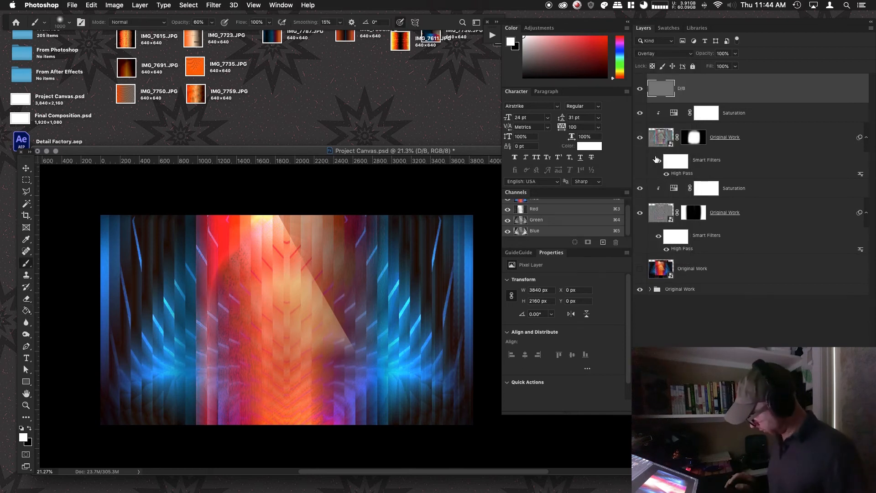
{"action": "key", "text": "x"}
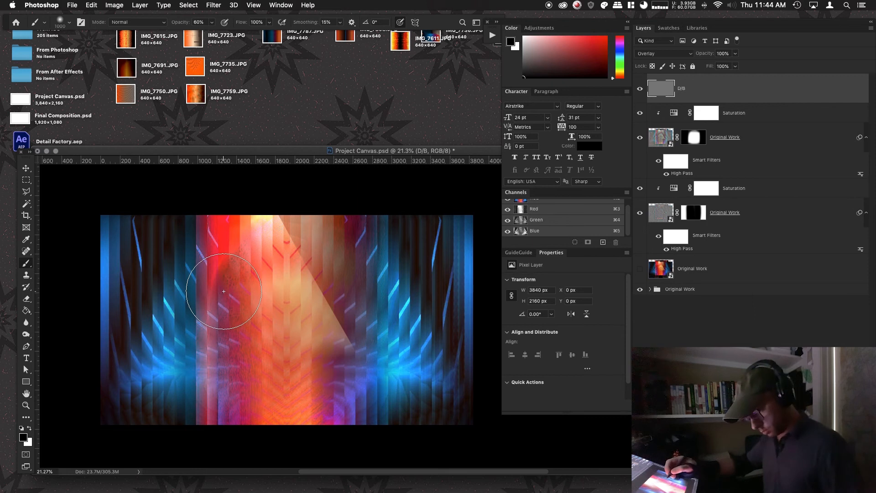
{"action": "key", "text": "bracketleft"}
{"action": "key", "text": "bracketleft"}
{"action": "key", "text": "bracketleft"}
{"action": "key", "text": "bracketleft"}
{"action": "key", "text": "bracketleft"}
{"action": "key", "text": "bracketleft"}
{"action": "key", "text": "bracketleft"}
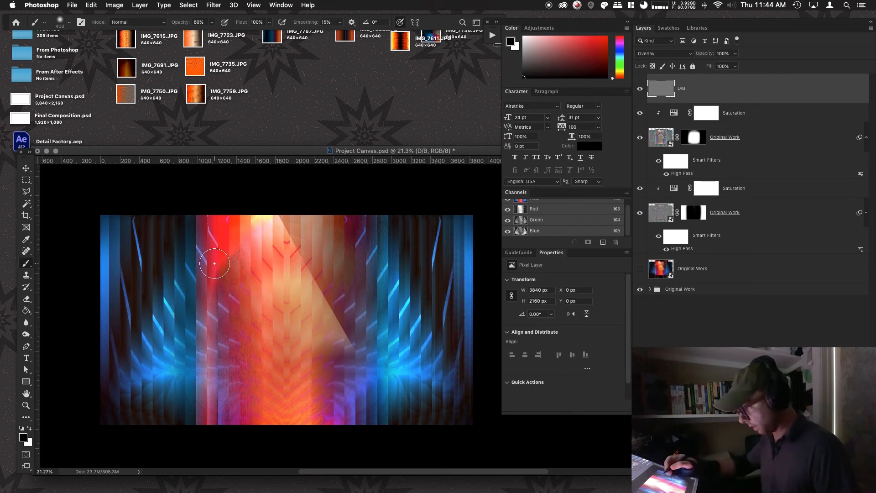
{"action": "key", "text": "bracketleft"}
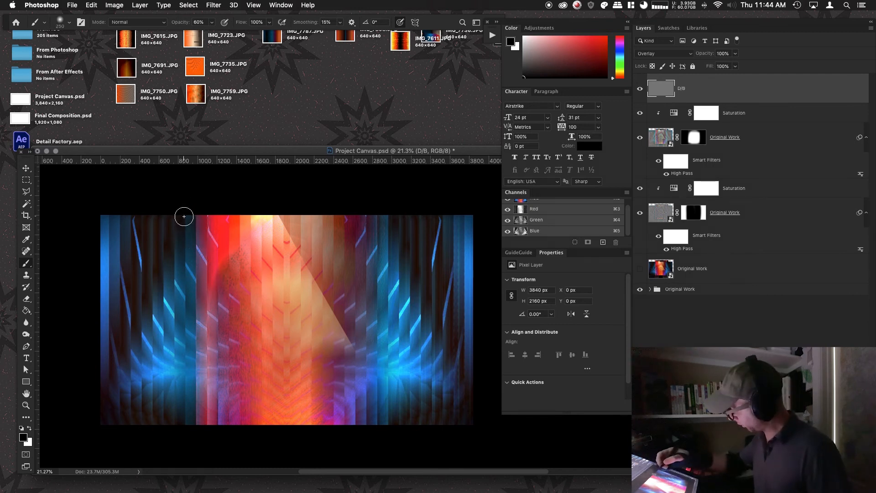
{"action": "left_click_drag", "start_coordinate": [194, 219], "coordinate": [196, 391]}
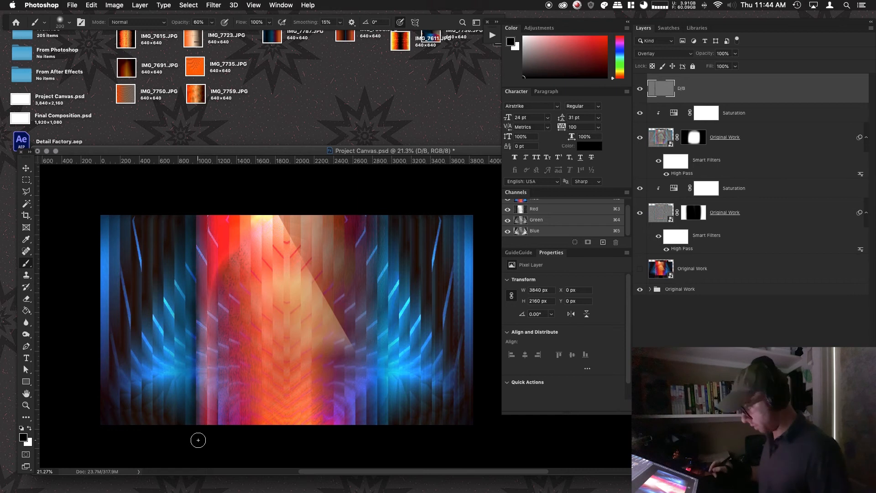
Burn the matching right seam between the red centre and the blue stripes with the black brush, and preview the artwork without panels.
{"action": "key", "text": "e"}
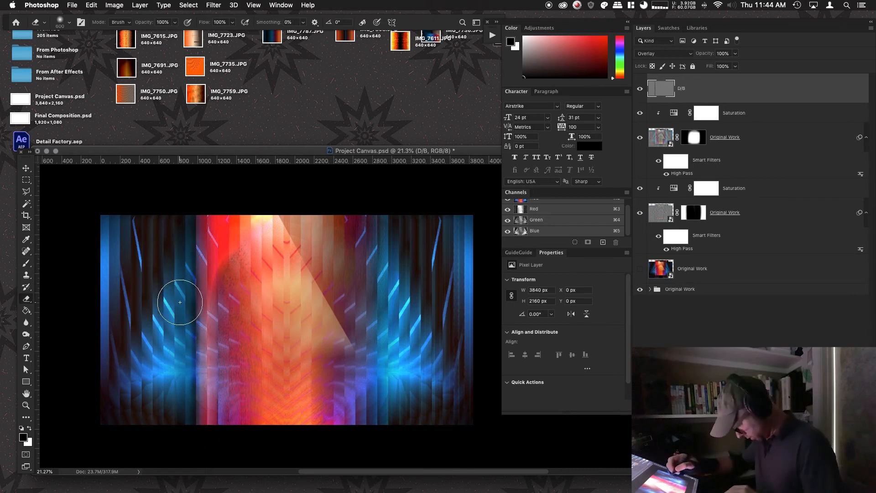
{"action": "key", "text": "b"}
{"action": "key", "text": "x"}
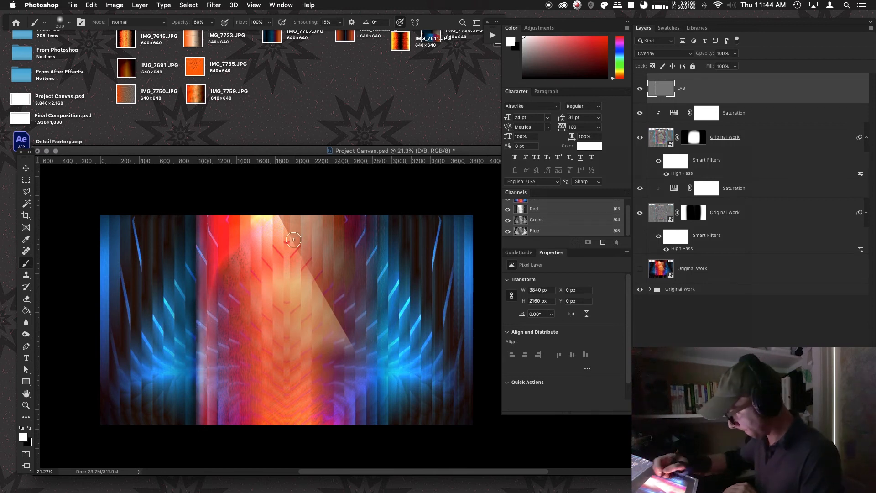
{"action": "key", "text": "x"}
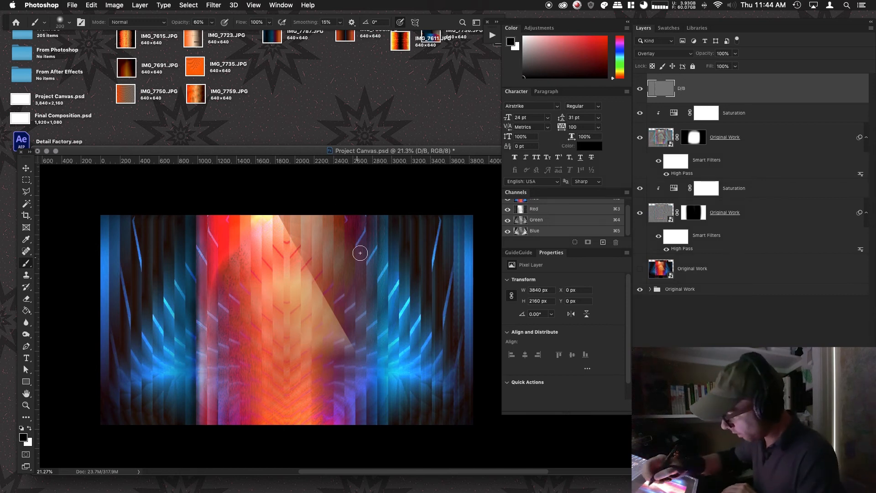
{"action": "mouse_move", "coordinate": [369, 262]}
{"action": "left_mouse_down"}
{"action": "mouse_move", "coordinate": [368, 246]}
{"action": "mouse_move", "coordinate": [373, 393]}
{"action": "left_mouse_up"}
{"action": "left_click_drag", "start_coordinate": [371, 348], "coordinate": [372, 402]}
{"action": "key", "text": "x"}
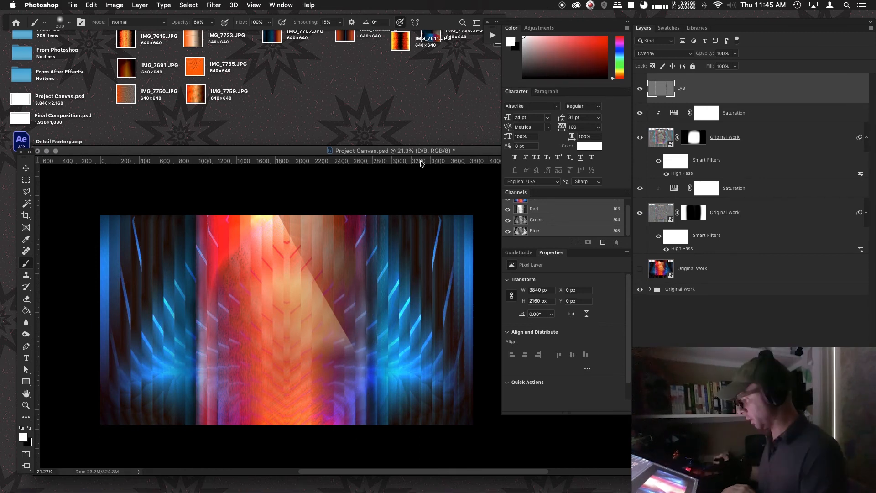
{"action": "key", "text": "Tab"}
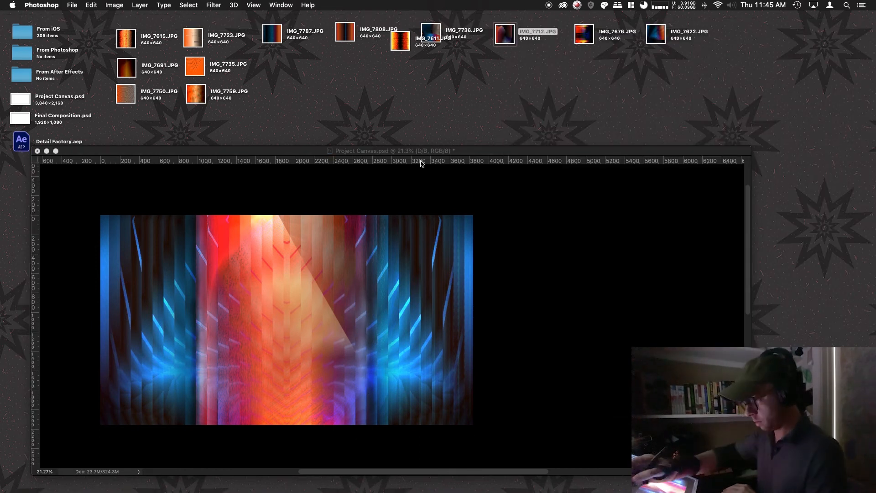
{"action": "key", "text": "Tab"}
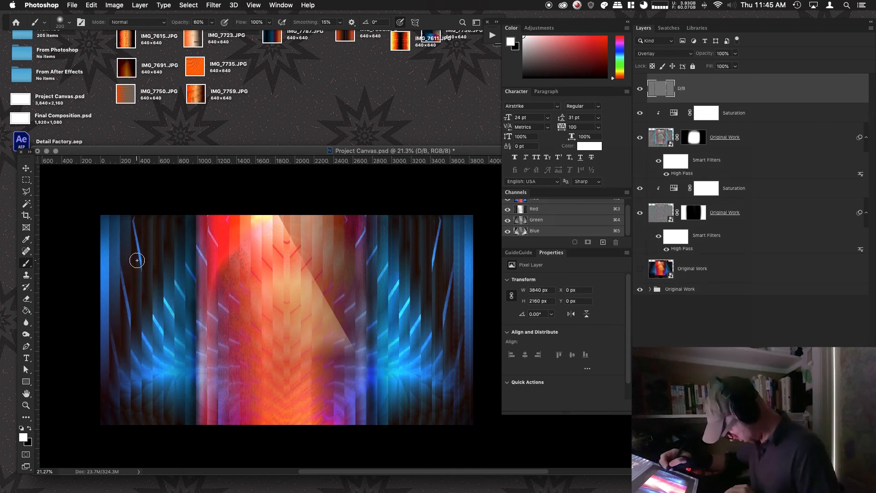
Try darkening the thin blue streaks near the artwork's left edge with the black brush at 60% opacity, and undo the strokes.
{"action": "key", "text": "x"}
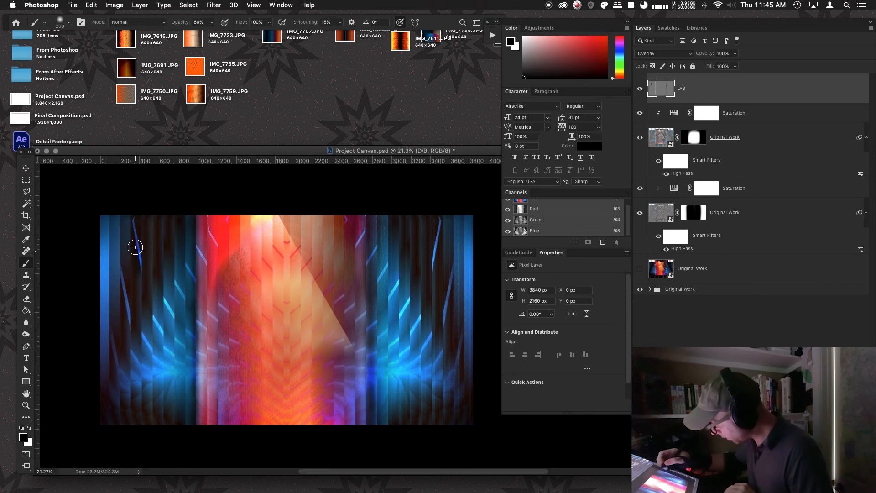
{"action": "left_click_drag", "start_coordinate": [140, 268], "coordinate": [137, 291]}
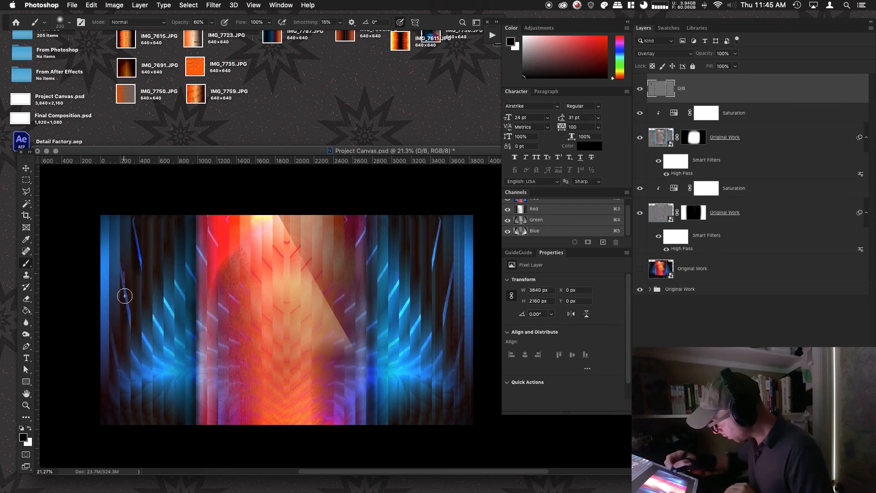
{"action": "left_click_drag", "start_coordinate": [124, 295], "coordinate": [121, 266]}
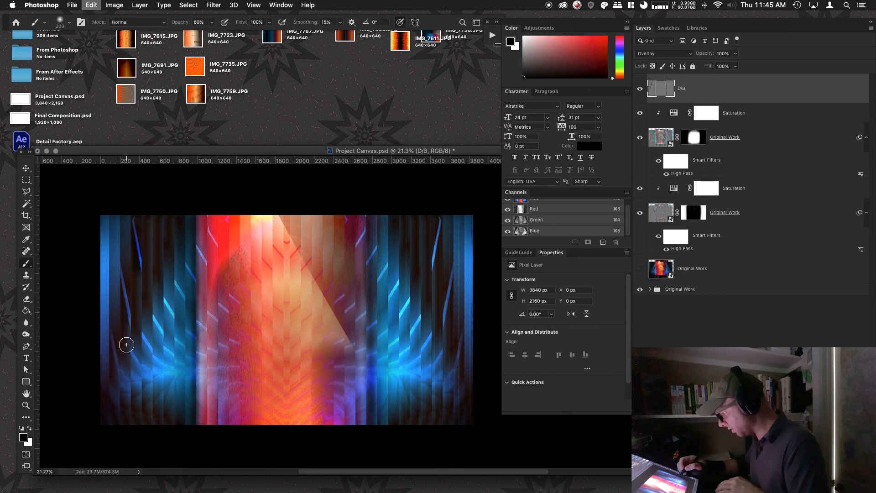
{"action": "key", "text": "super+z"}
{"action": "key", "text": "super+z"}
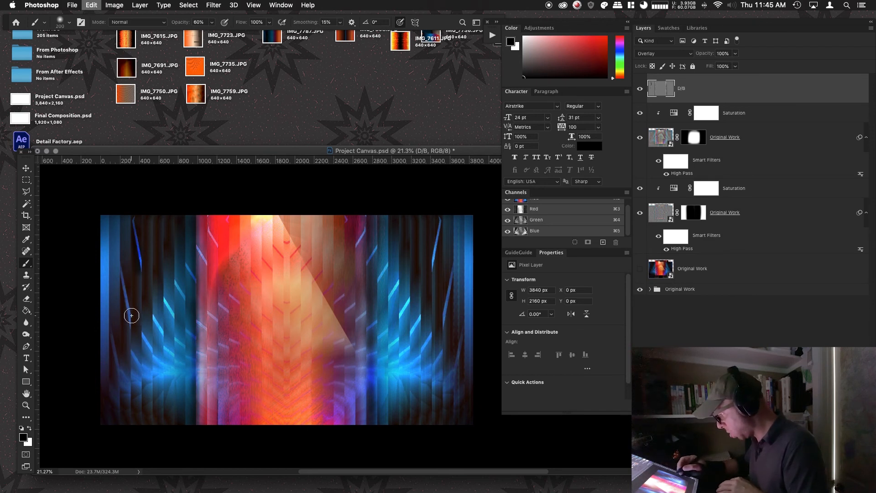
Dodge the vertical centre line of the orange column with repeated white brush strokes at 30% opacity.
{"action": "key", "text": "3"}
{"action": "key", "text": "x"}
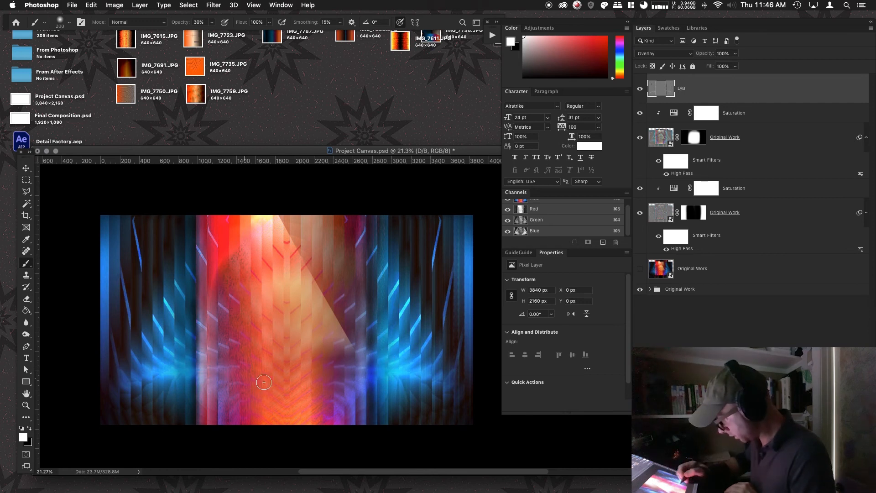
{"action": "left_click_drag", "start_coordinate": [289, 237], "coordinate": [285, 360]}
{"action": "left_click_drag", "start_coordinate": [288, 249], "coordinate": [287, 346]}
{"action": "left_click_drag", "start_coordinate": [286, 227], "coordinate": [283, 380]}
{"action": "left_click_drag", "start_coordinate": [287, 256], "coordinate": [286, 369]}
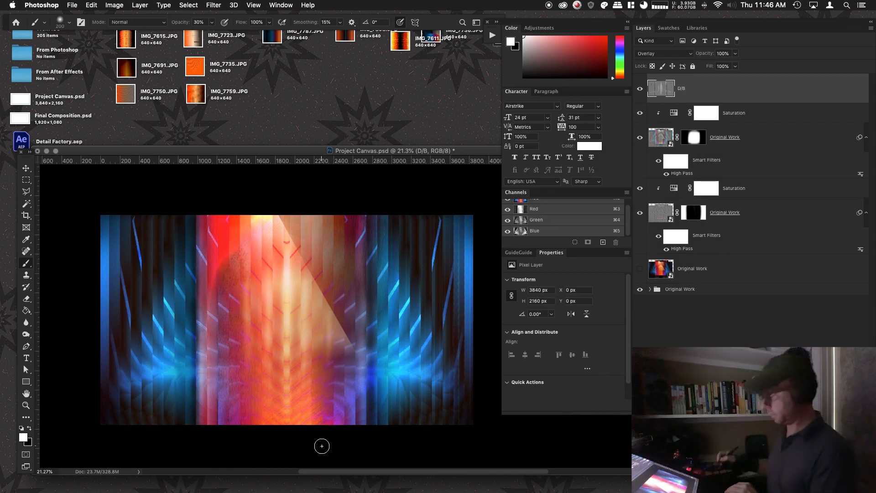
Burn the outer left and right edges of the artwork with long black brush strokes at 30% opacity.
{"action": "key", "text": "x"}
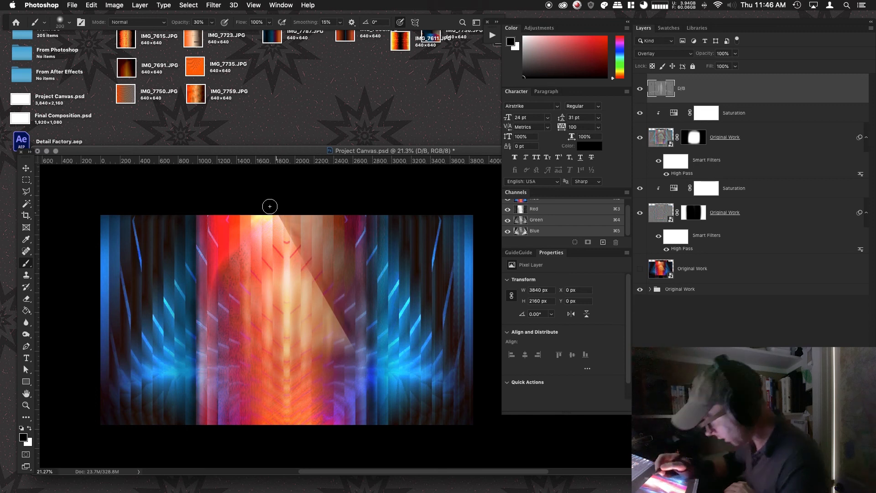
{"action": "key", "text": "x"}
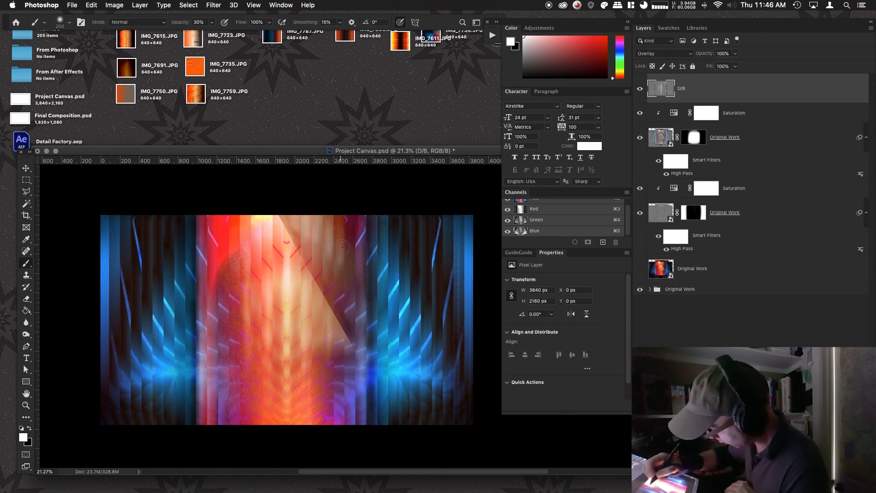
{"action": "key", "text": "x"}
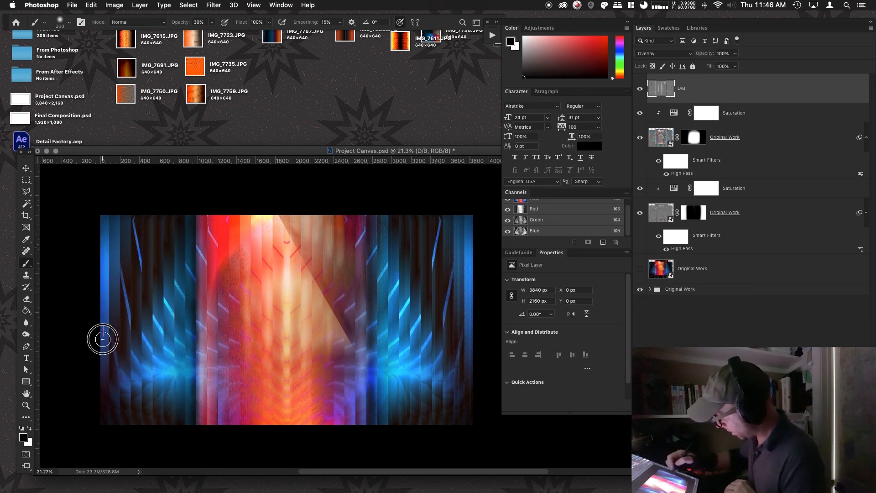
{"action": "left_click_drag", "start_coordinate": [103, 339], "coordinate": [100, 410]}
{"action": "left_click_drag", "start_coordinate": [100, 219], "coordinate": [100, 411]}
{"action": "mouse_move", "coordinate": [104, 224]}
{"action": "left_mouse_down"}
{"action": "mouse_move", "coordinate": [96, 424]}
{"action": "mouse_move", "coordinate": [102, 367]}
{"action": "mouse_move", "coordinate": [100, 410]}
{"action": "left_mouse_up"}
{"action": "left_click_drag", "start_coordinate": [105, 242], "coordinate": [99, 388]}
{"action": "left_click_drag", "start_coordinate": [104, 208], "coordinate": [101, 401]}
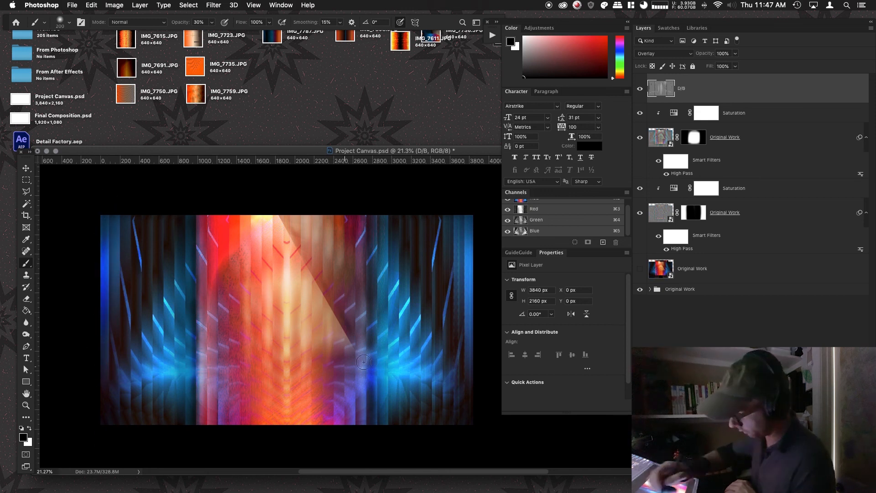
{"action": "mouse_move", "coordinate": [472, 217]}
{"action": "left_mouse_down"}
{"action": "mouse_move", "coordinate": [463, 404]}
{"action": "mouse_move", "coordinate": [467, 316]}
{"action": "mouse_move", "coordinate": [465, 397]}
{"action": "left_mouse_up"}
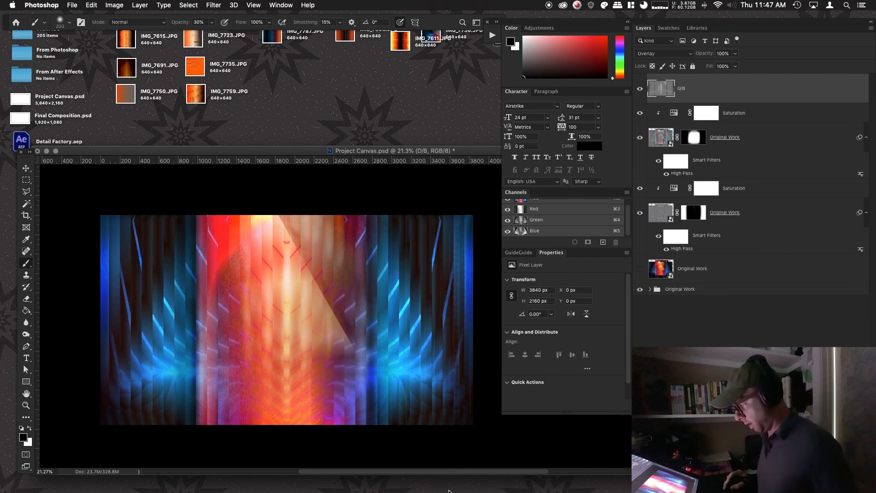
Save the document, and save it again through Save As in TIFF format under the name Project Canvas.psd, replacing the existing Desktop file.
{"action": "key", "text": "super+s"}
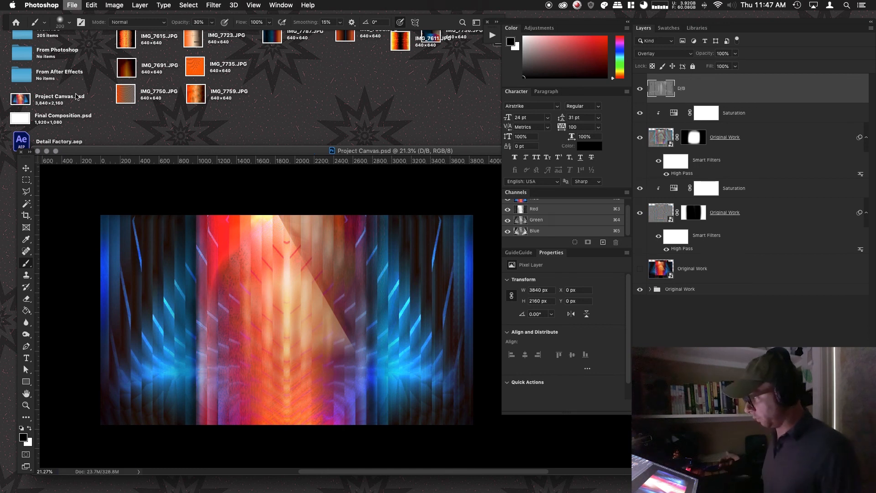
{"action": "key", "text": "super+shift+s"}
{"action": "left_click", "coordinate": [449, 319]}
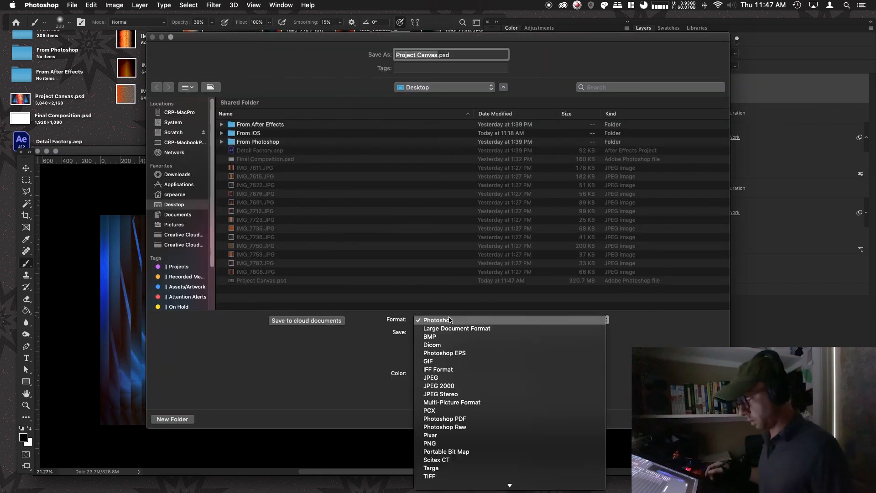
{"action": "left_click", "coordinate": [434, 477]}
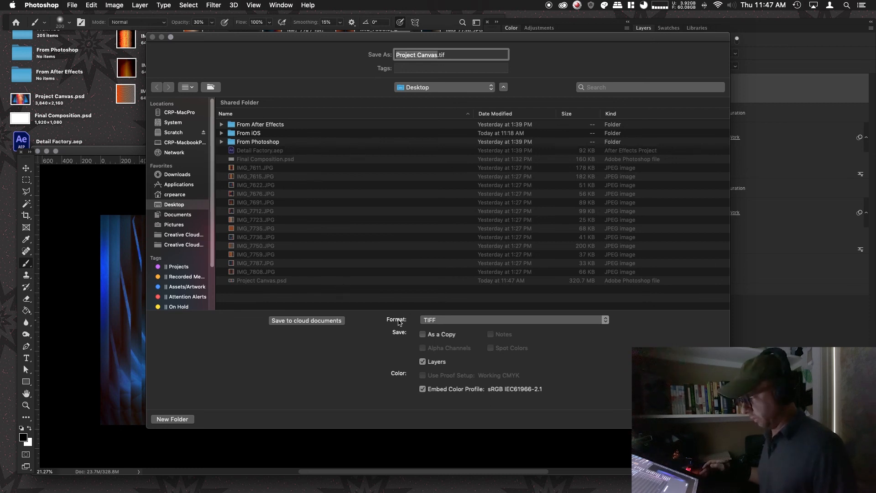
{"action": "left_click", "coordinate": [239, 153]}
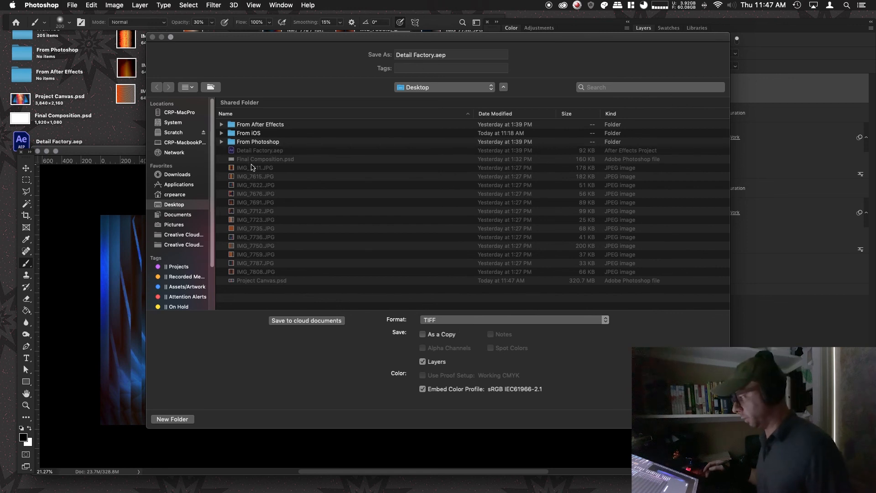
{"action": "left_click", "coordinate": [250, 159]}
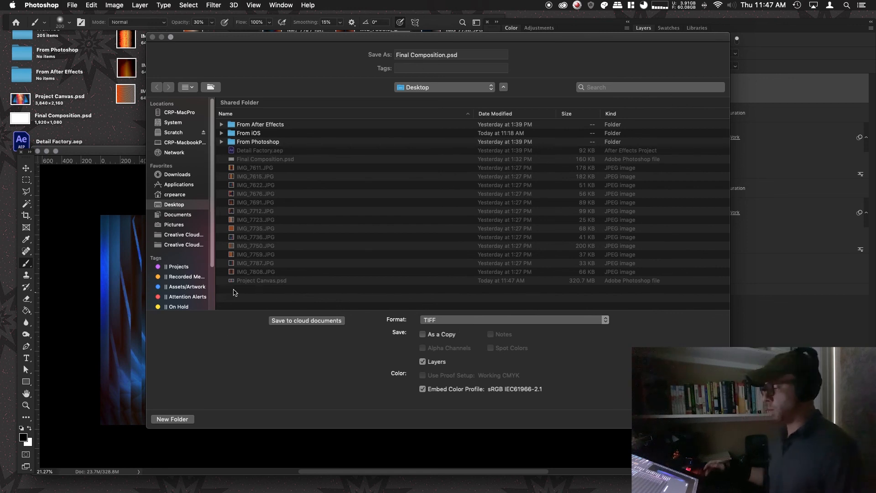
{"action": "left_click", "coordinate": [250, 280]}
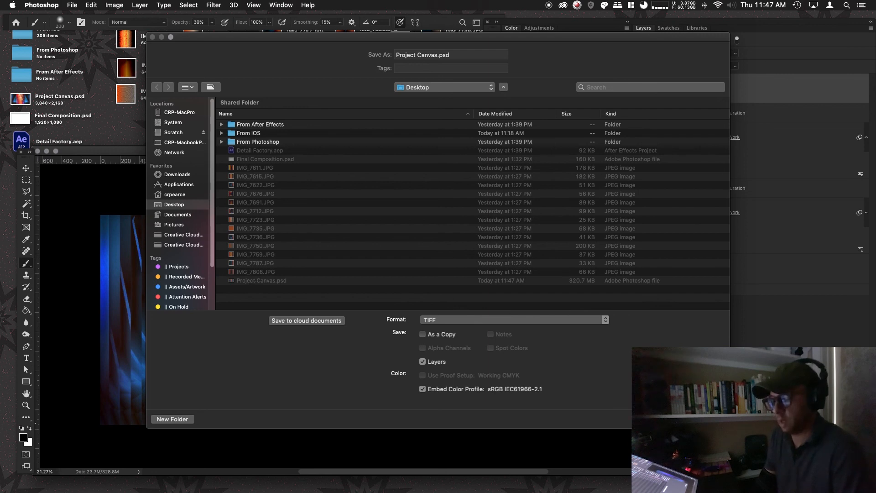
{"action": "key", "text": "Return"}
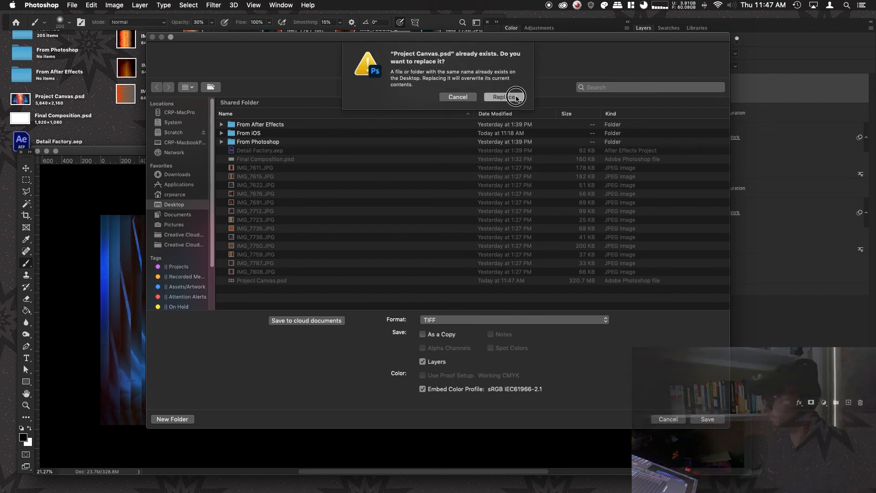
{"action": "left_click", "coordinate": [515, 98]}
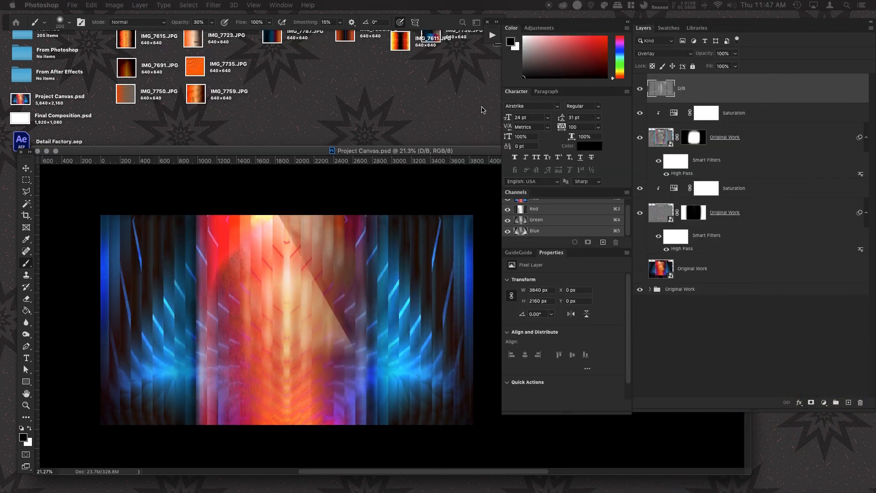
{"action": "key", "text": "Tab"}
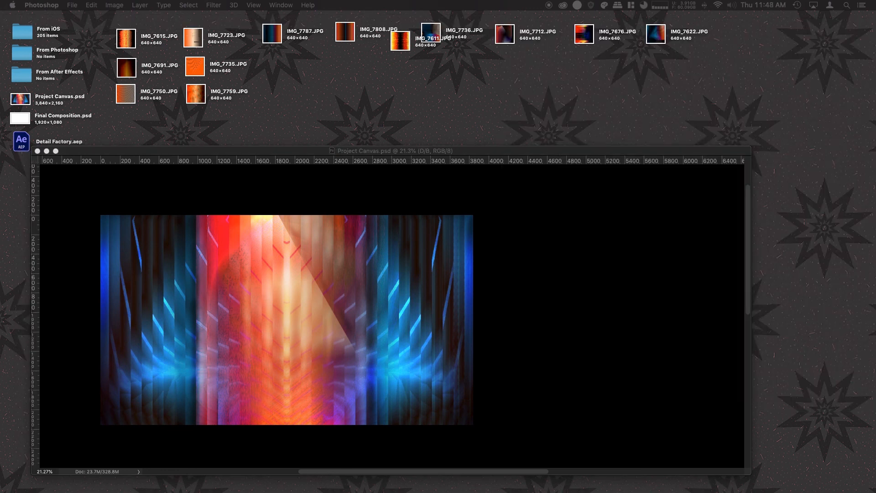
{"action": "key", "text": "Tab"}
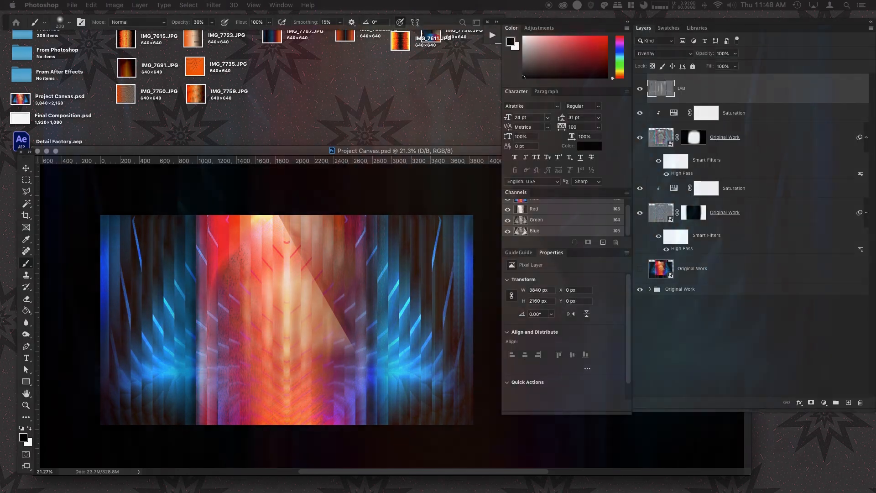